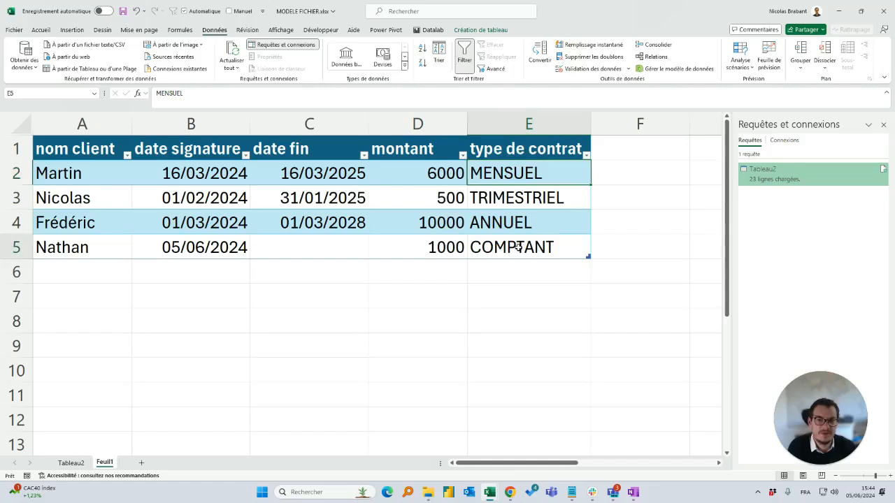
Examine the contract dates, amounts and contract types on Feuil1 and the Echeances column on the Tableau2 sheet
drag(502, 257, 515, 151)
click(463, 230)
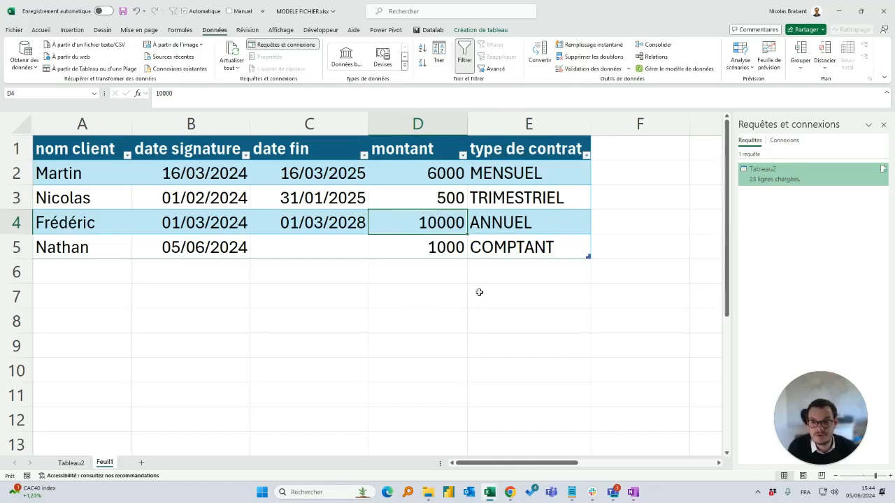
drag(218, 171, 326, 174)
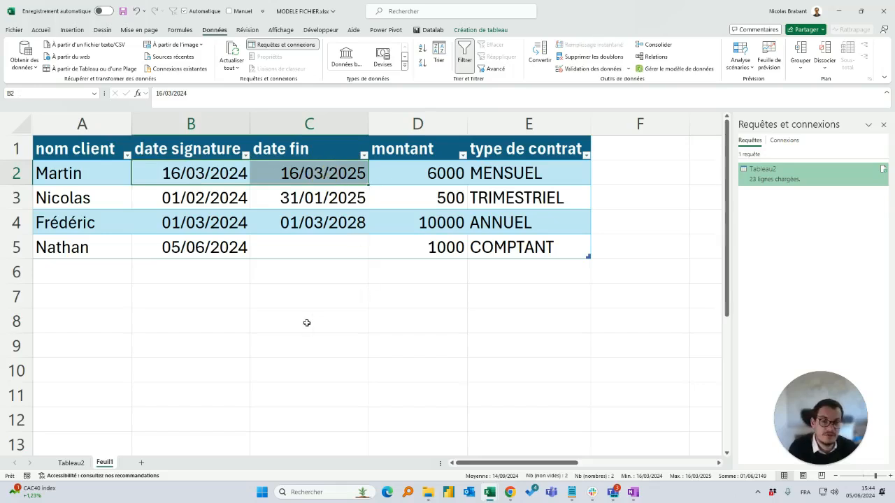
drag(191, 201, 306, 200)
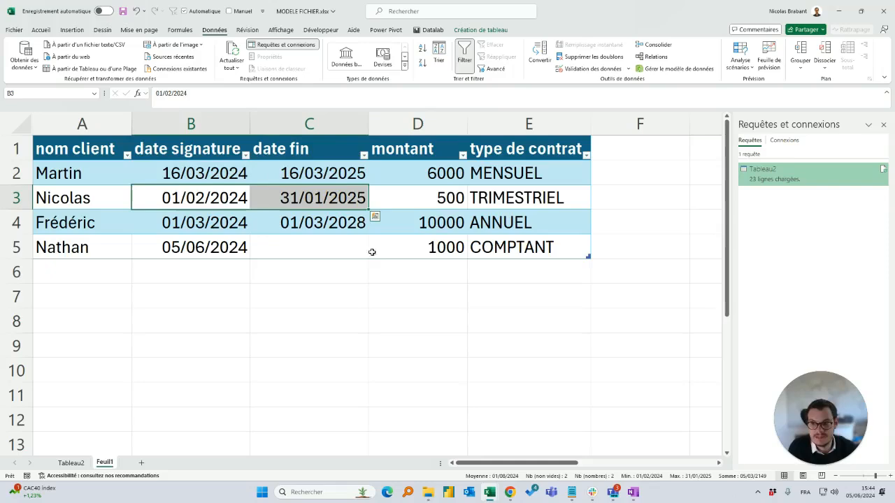
click(404, 198)
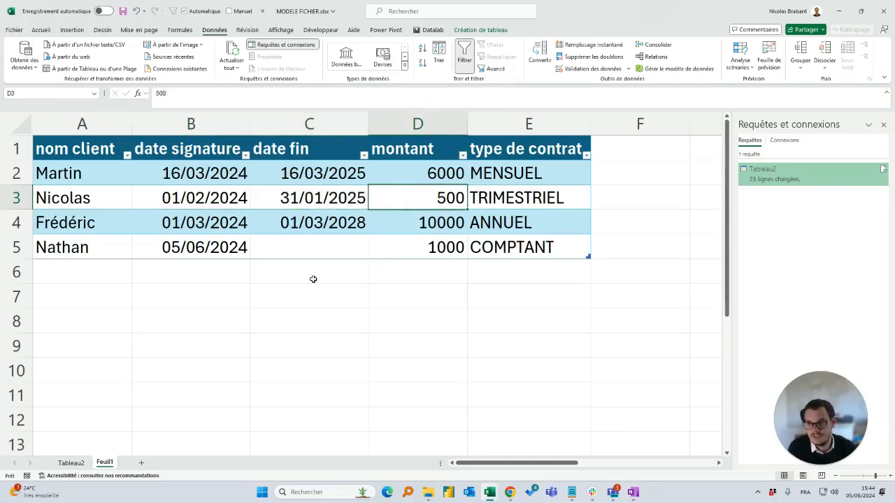
click(71, 463)
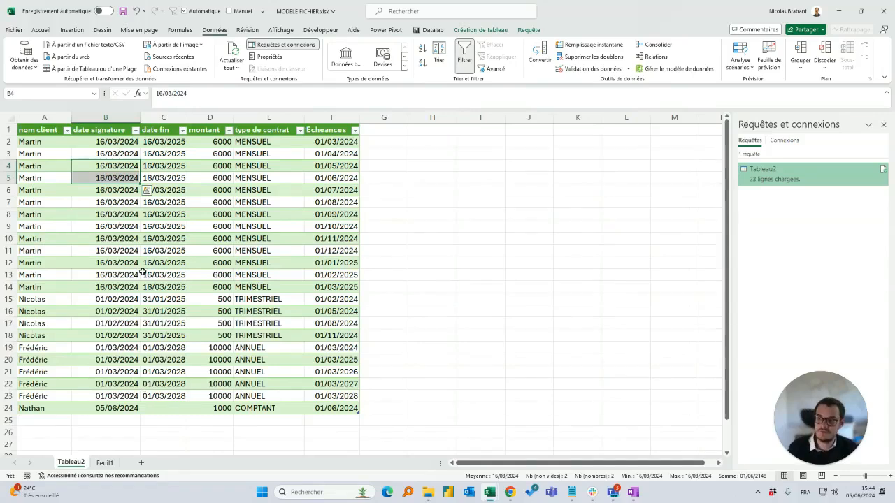
scroll(142, 273, up, 3)
scroll(140, 267, up, 1)
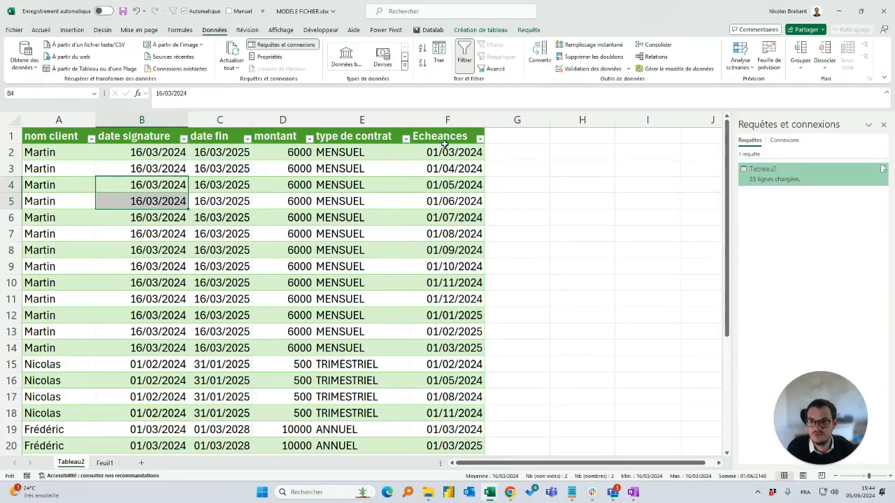
drag(419, 153, 418, 338)
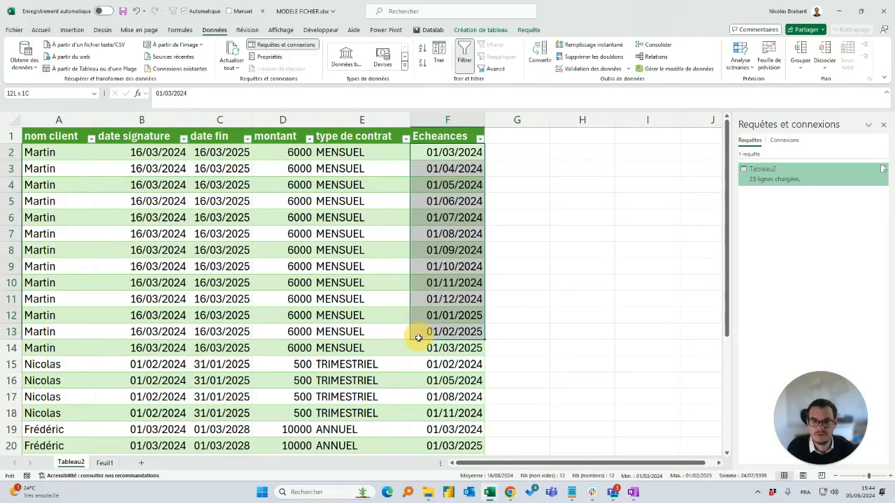
Load the contracts table on Feuil1 into Power Query as a new query and rename that query Echeances paiement
click(105, 463)
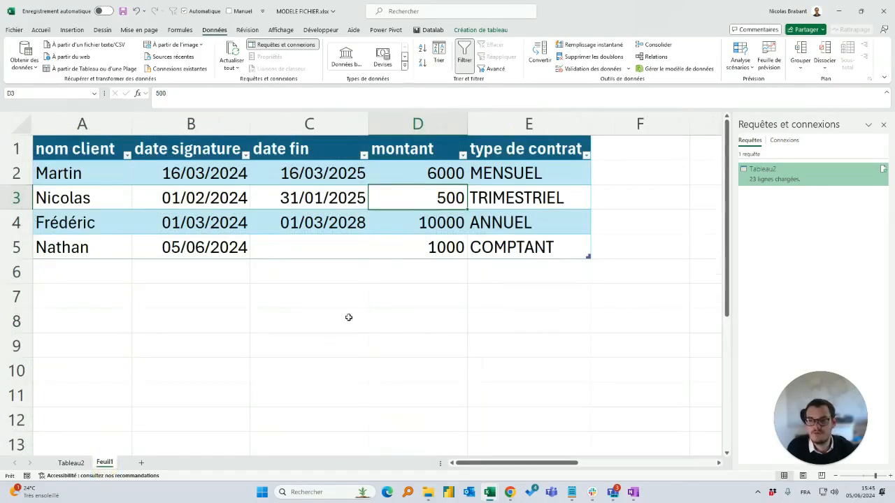
click(266, 200)
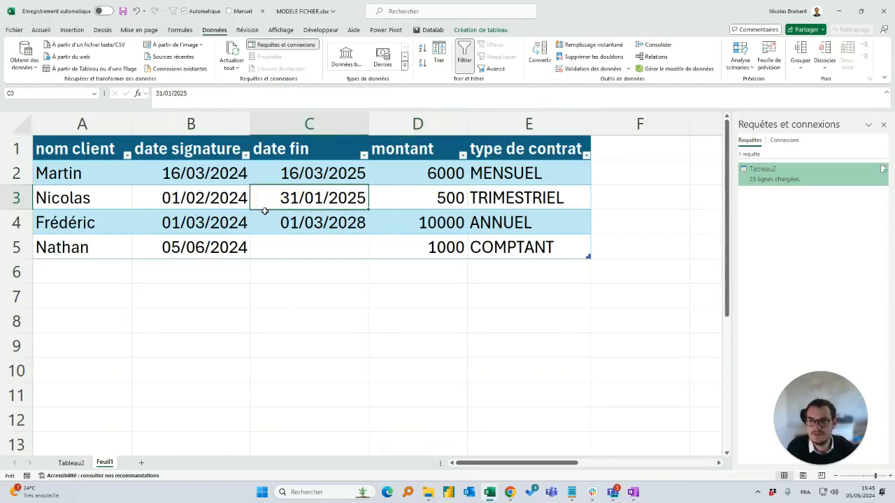
click(80, 69)
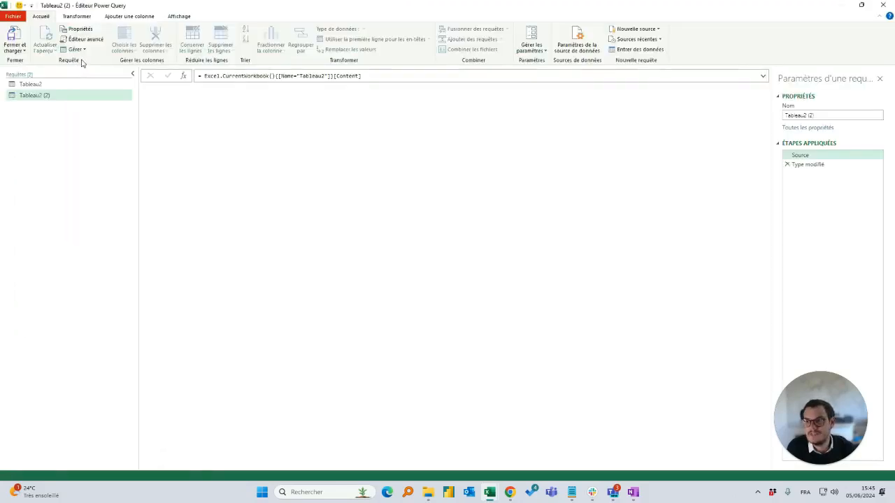
click(28, 84)
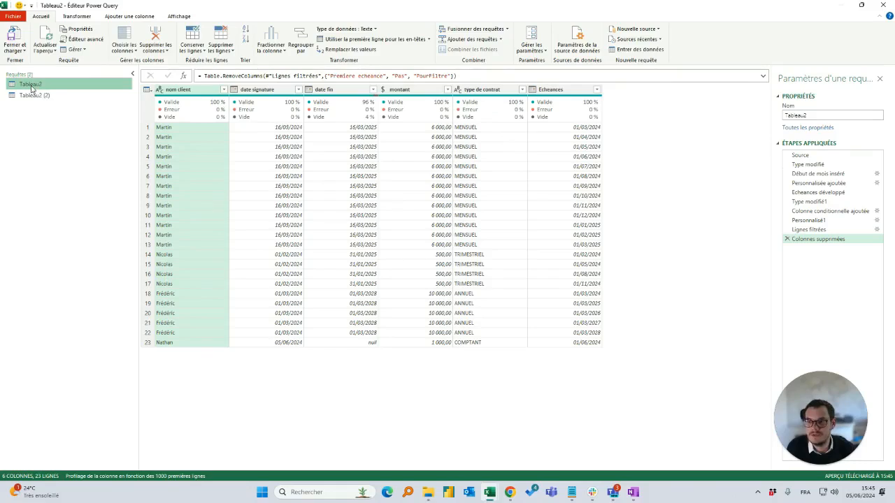
double_click(34, 94)
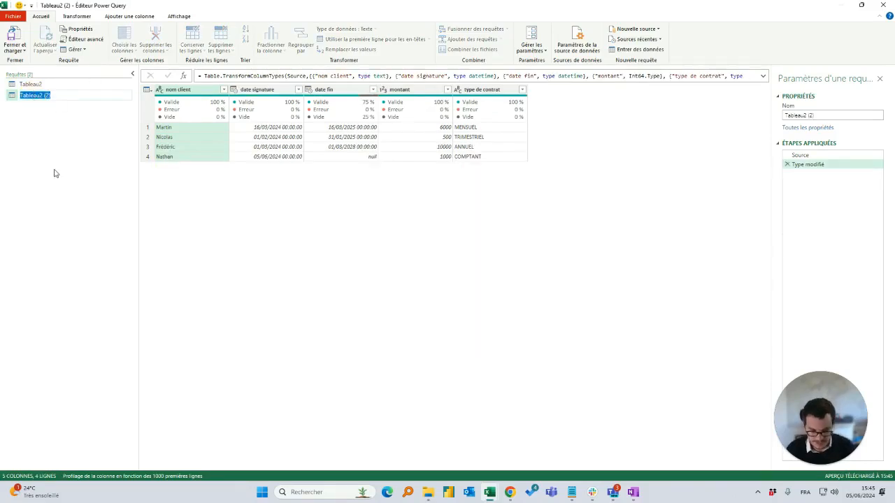
text(Echeances paiement)
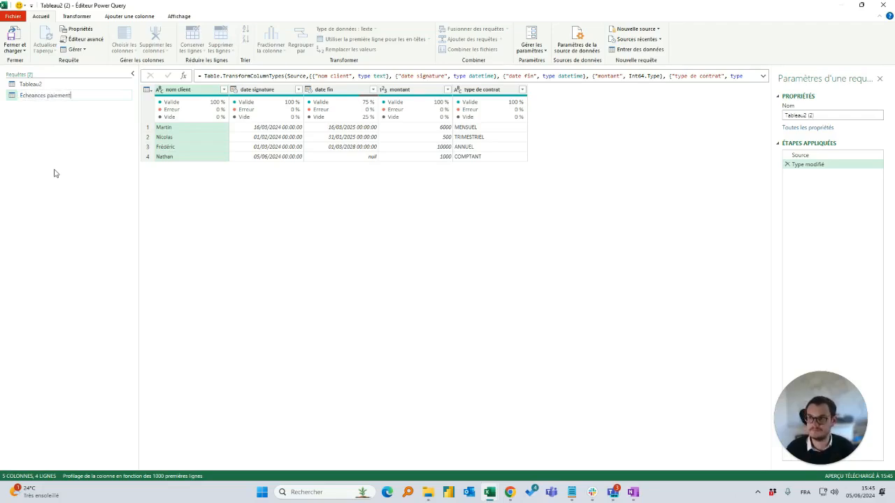
key(Return)
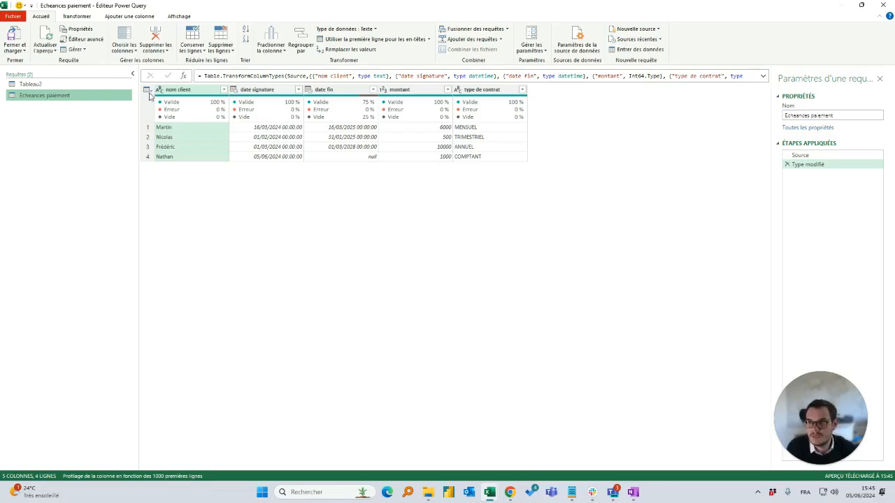
Set the data type of the date signature and date fin columns to Date, replacing the current conversion
click(265, 92)
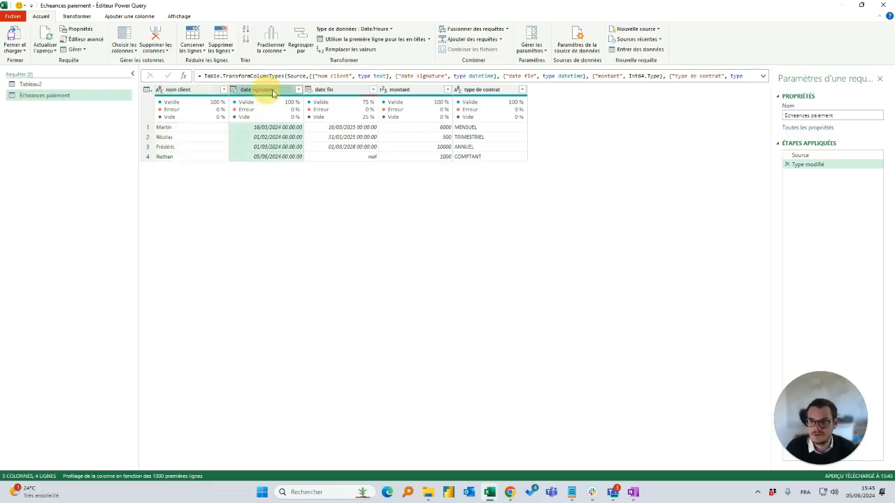
ctrl+click(328, 91)
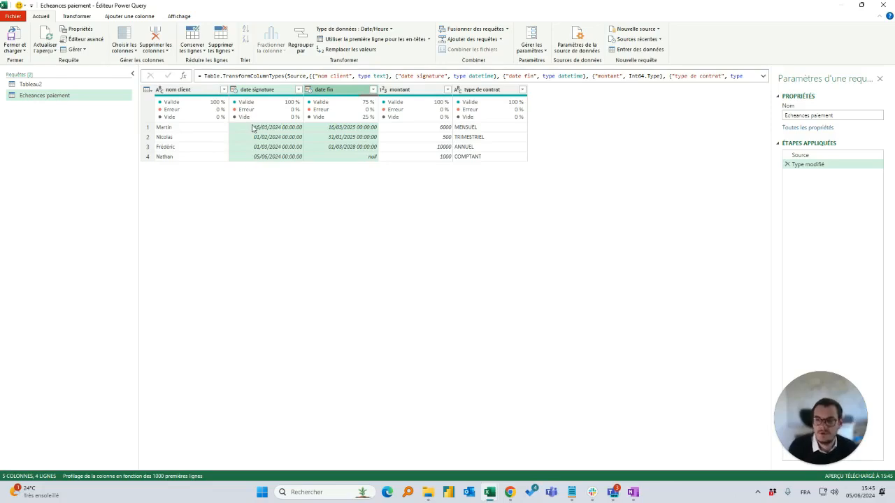
click(371, 29)
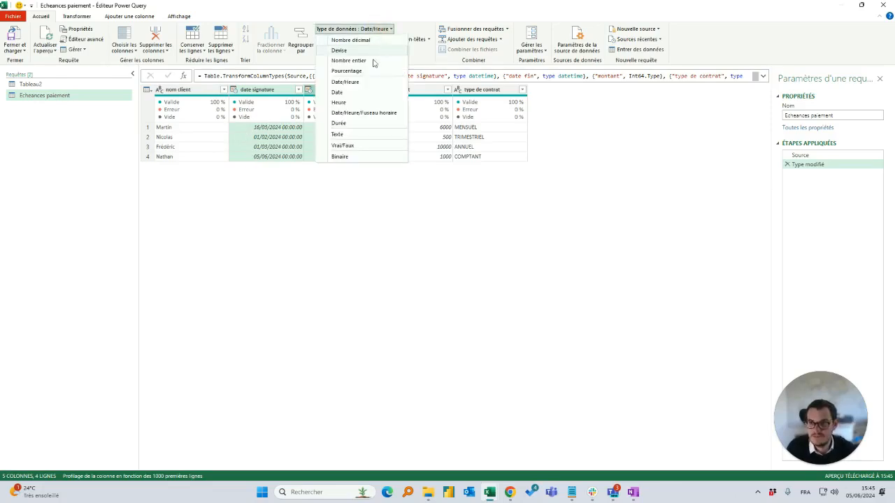
click(365, 91)
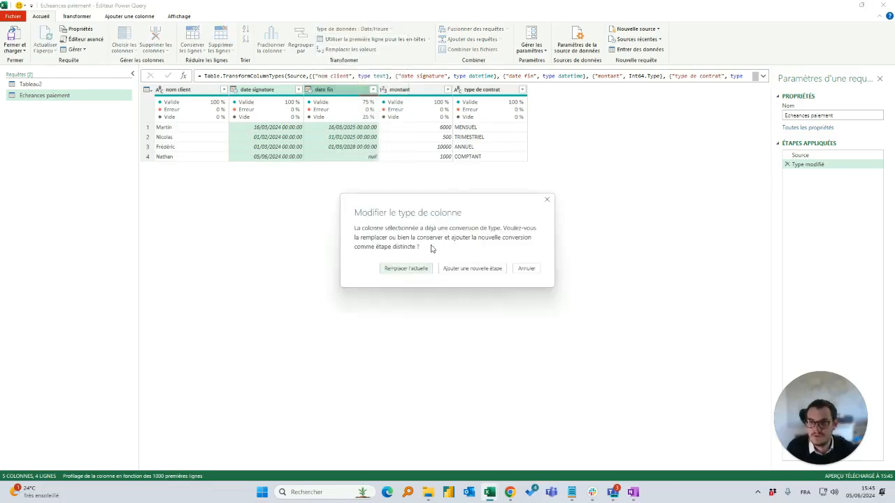
click(408, 265)
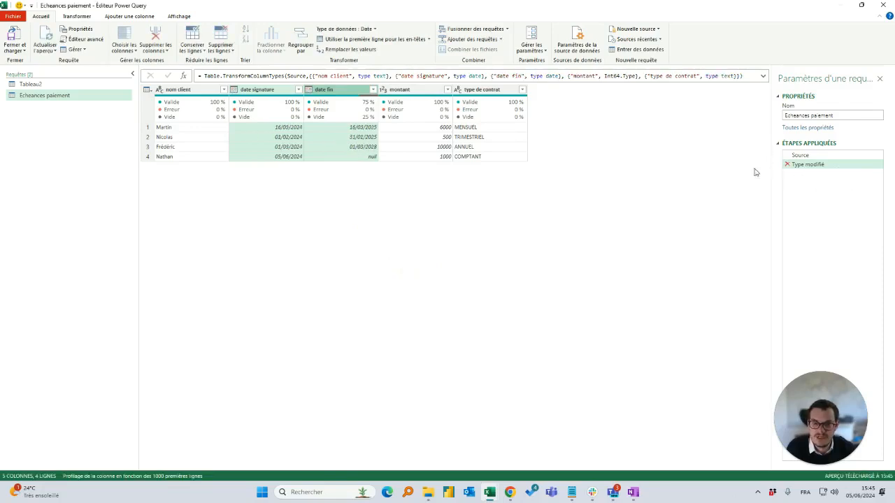
Set the montant column's data type to Devise, replacing the current conversion
click(404, 92)
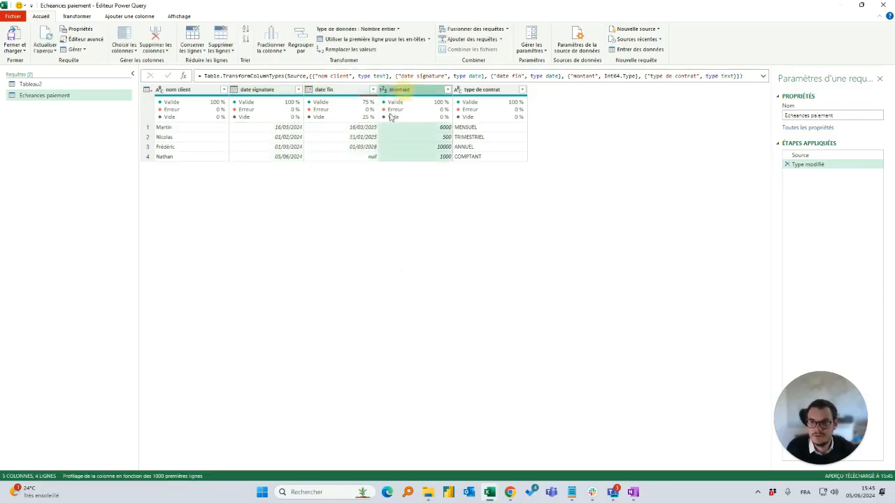
click(372, 29)
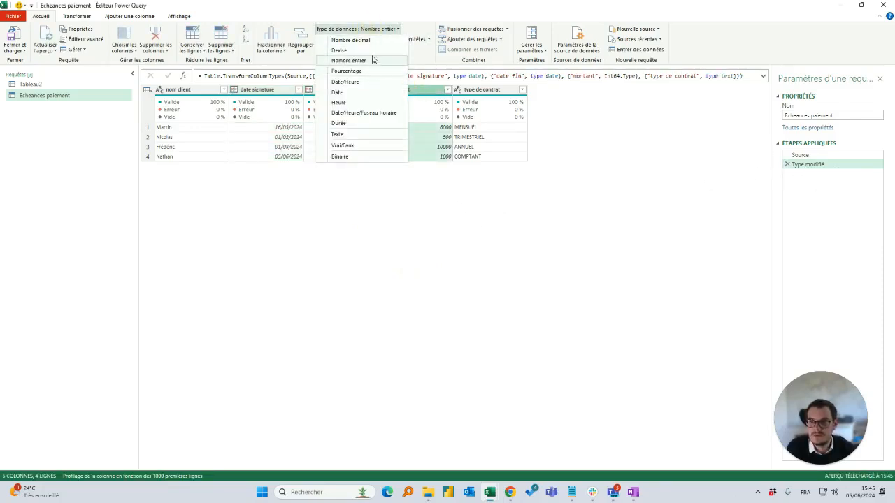
click(372, 52)
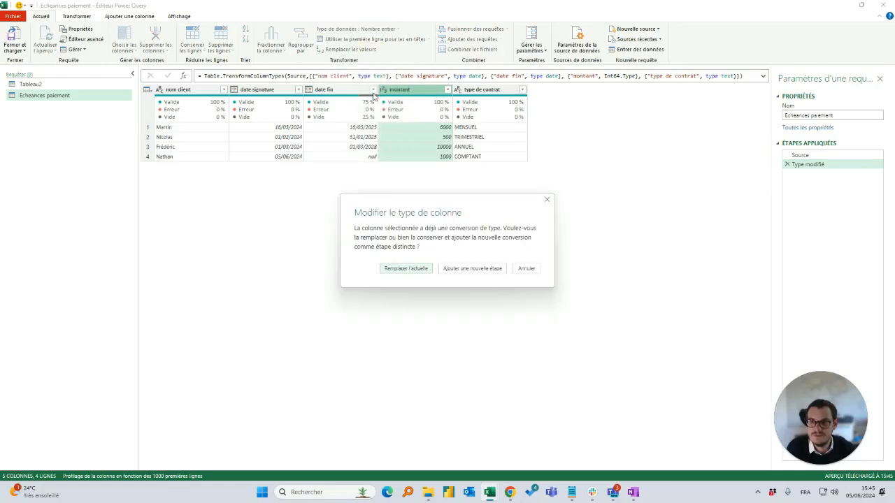
click(413, 269)
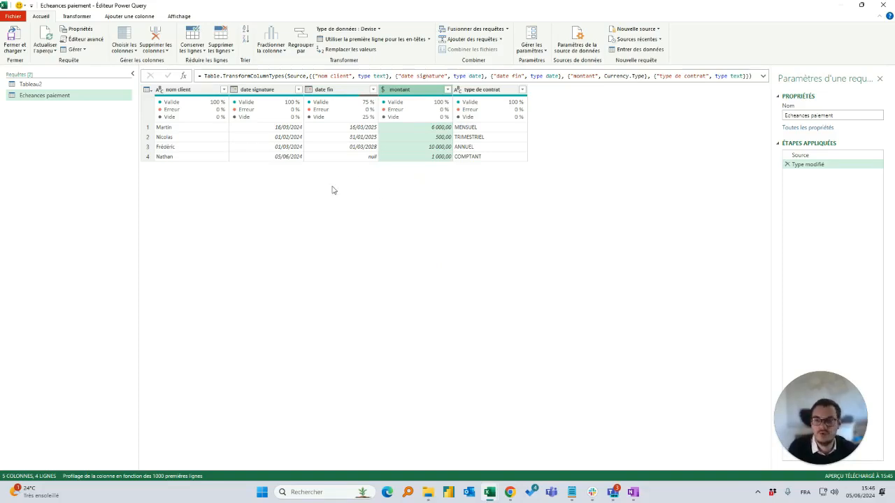
Add a column giving the start of the month (Début de mois) for each date signature
click(257, 90)
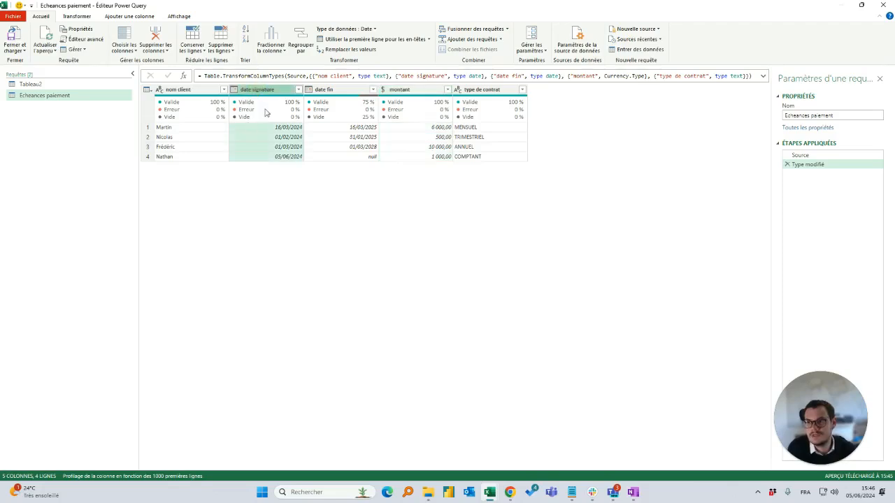
click(133, 16)
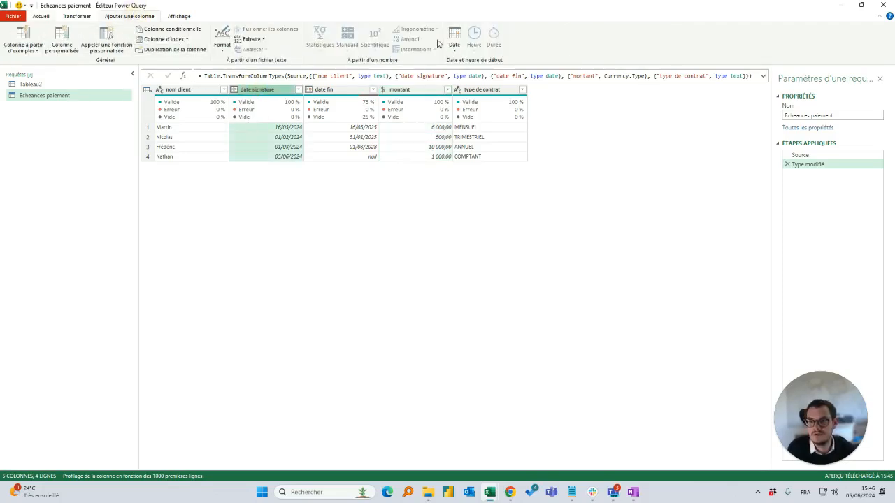
click(454, 38)
mouse_move(487, 109)
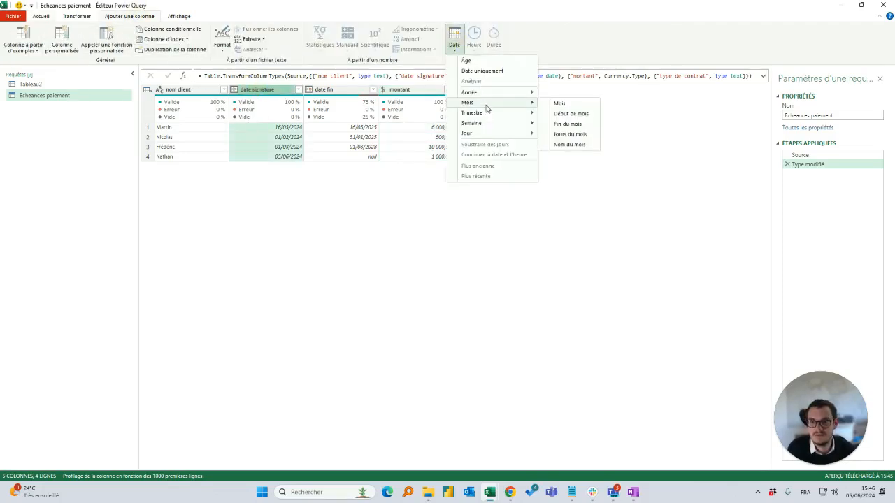
click(579, 115)
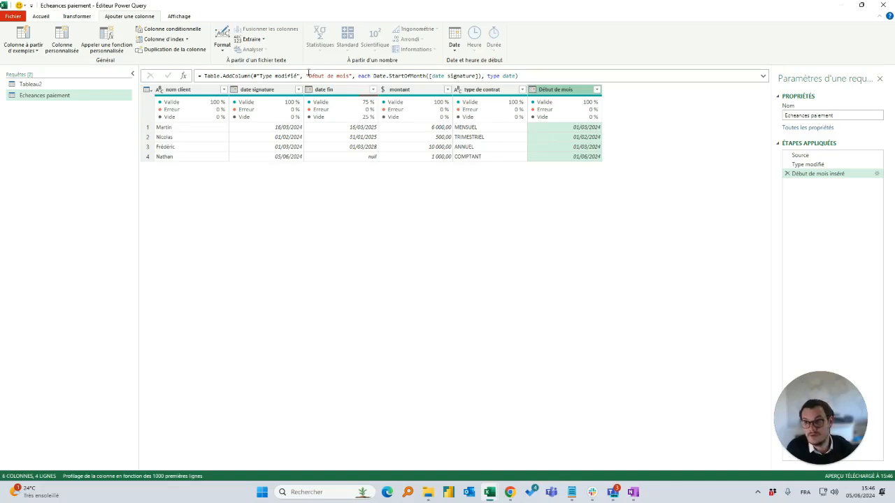
Rename the Début de mois column to Premiere echeance within the formula of its existing step
double_click(554, 90)
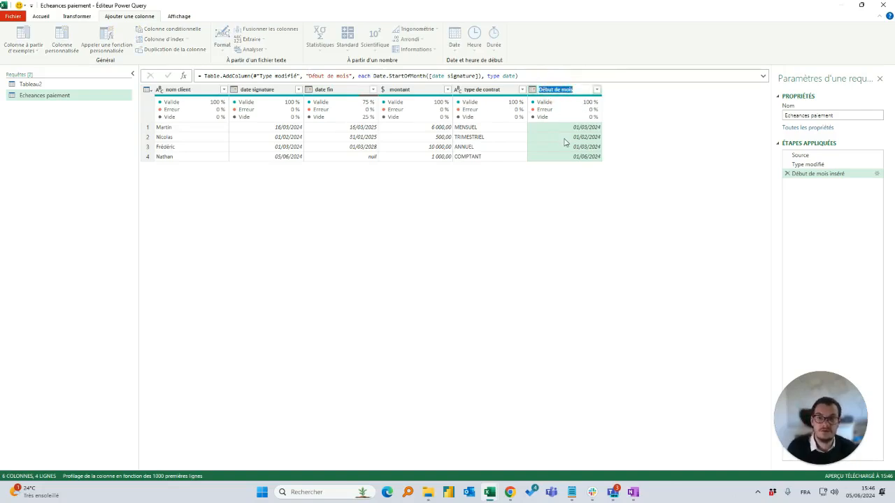
key(Escape)
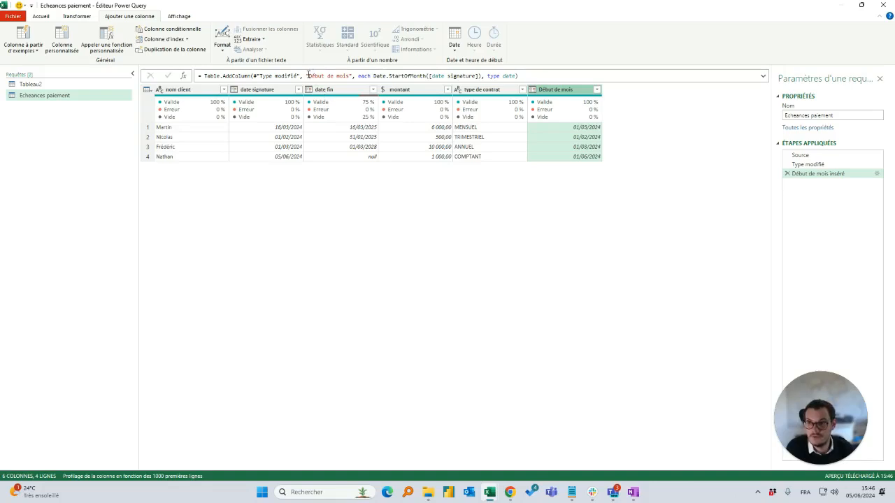
drag(308, 75, 353, 77)
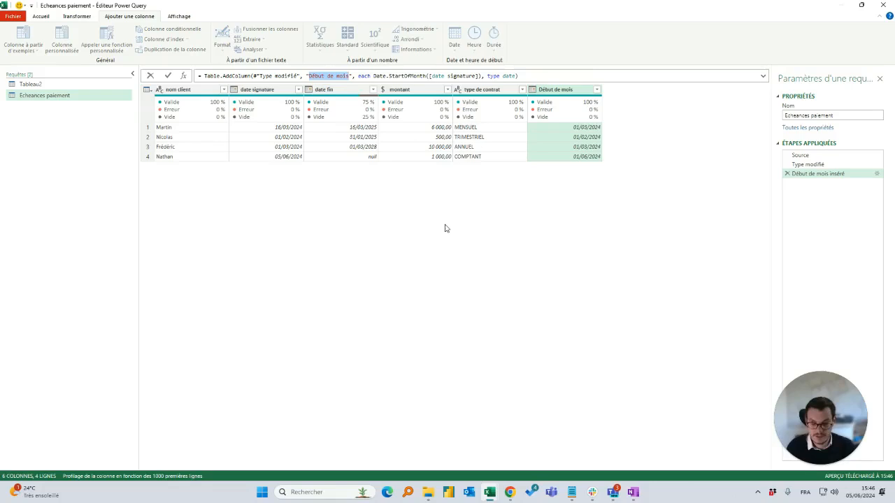
text(Premiere ech)
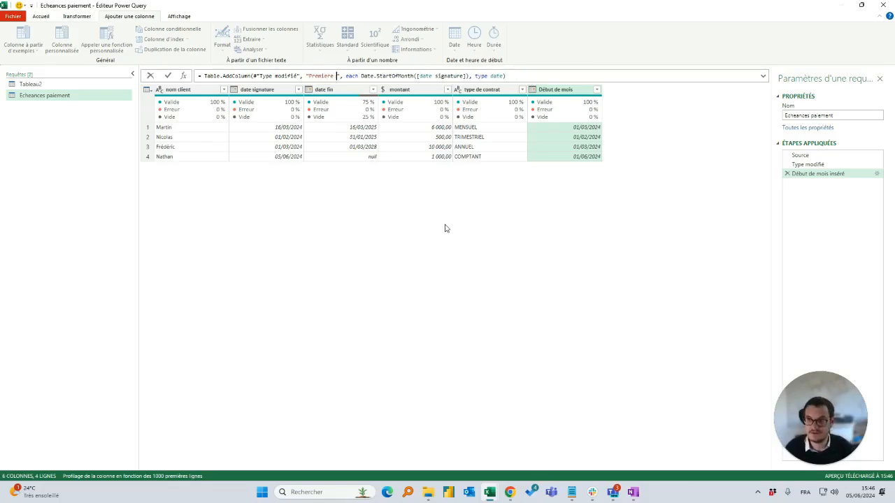
text(eanc)
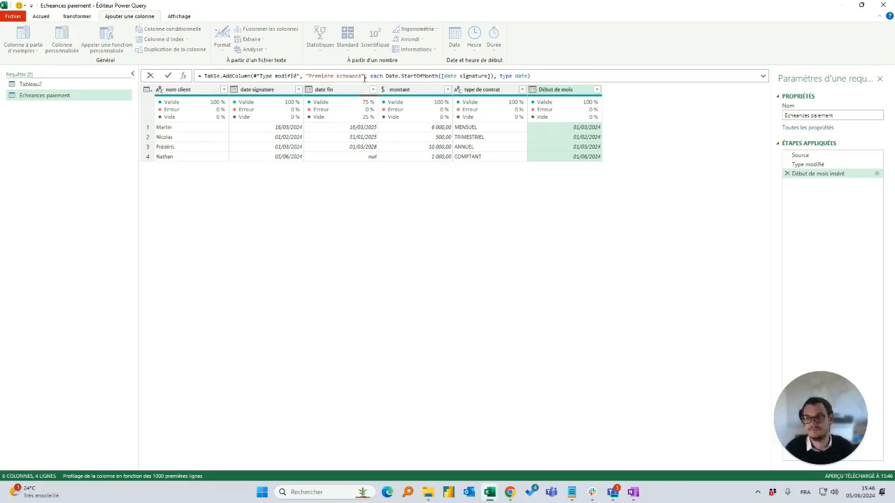
text(e)
click(168, 75)
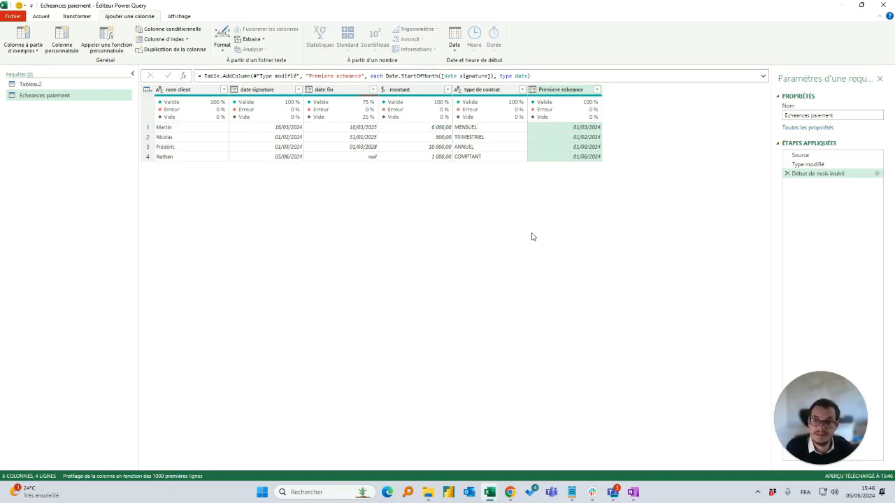
click(563, 128)
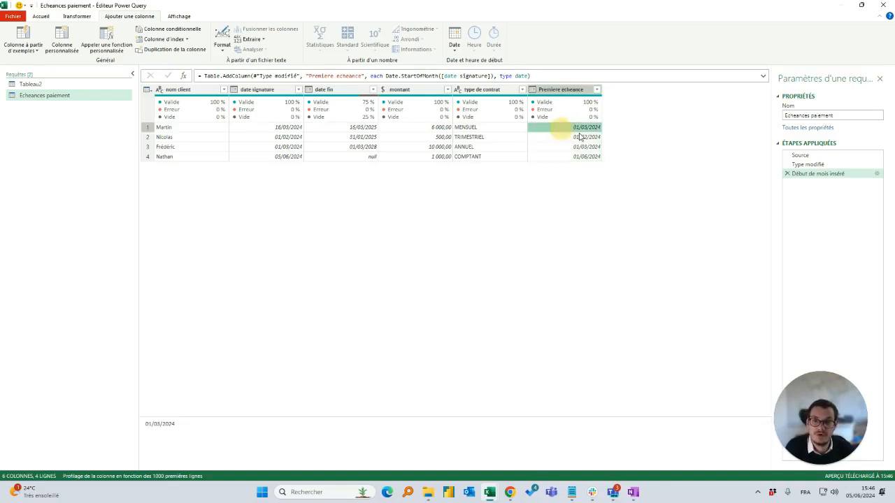
click(351, 126)
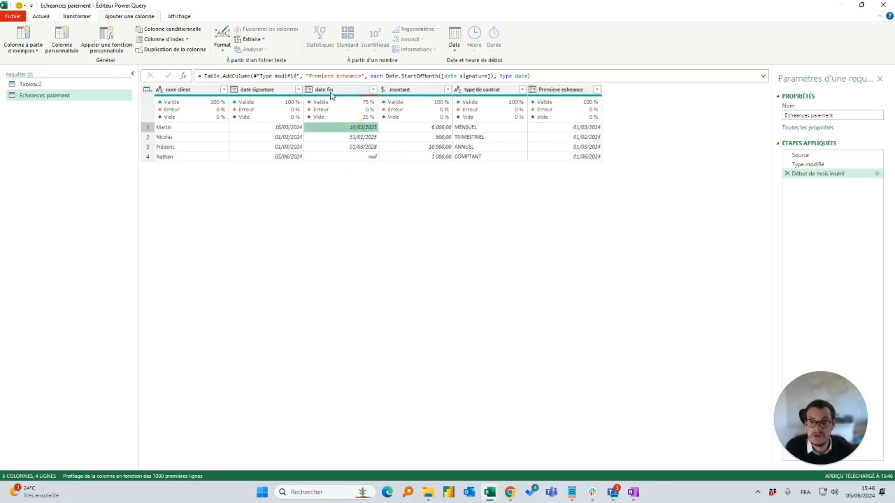
click(466, 158)
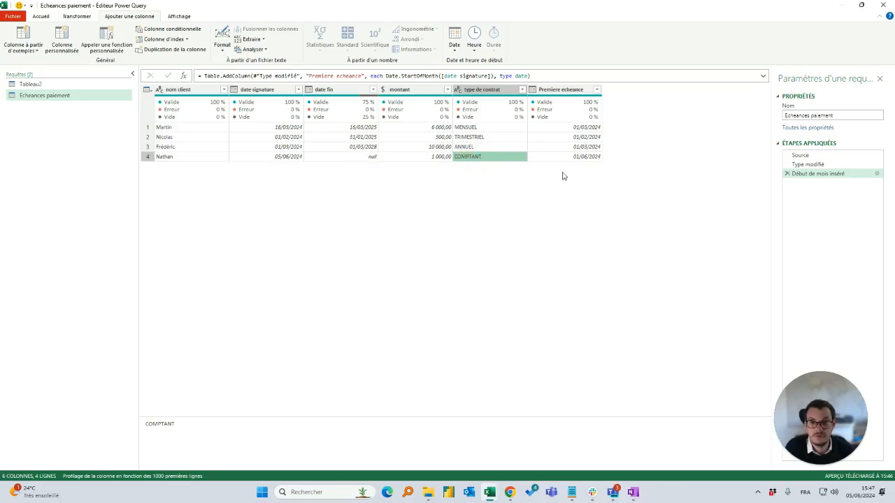
click(583, 157)
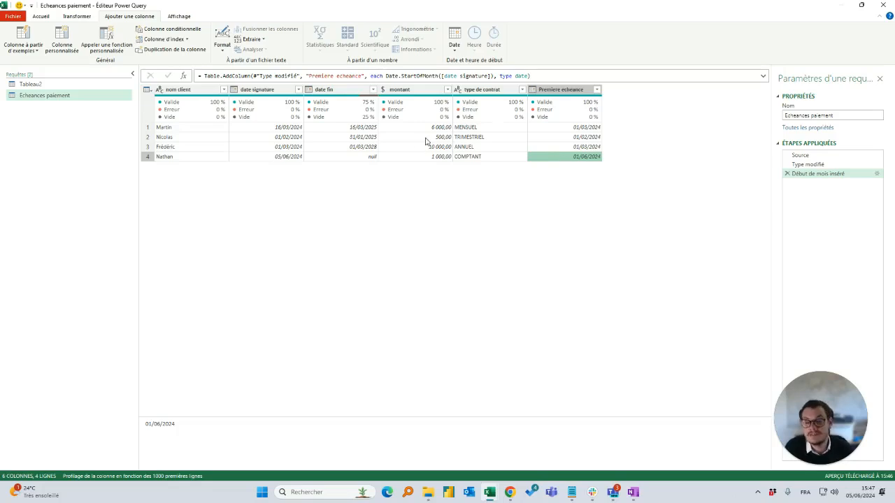
Rename the applied step Début de mois inséré as Calcul de la premiere echeance
right_click(821, 174)
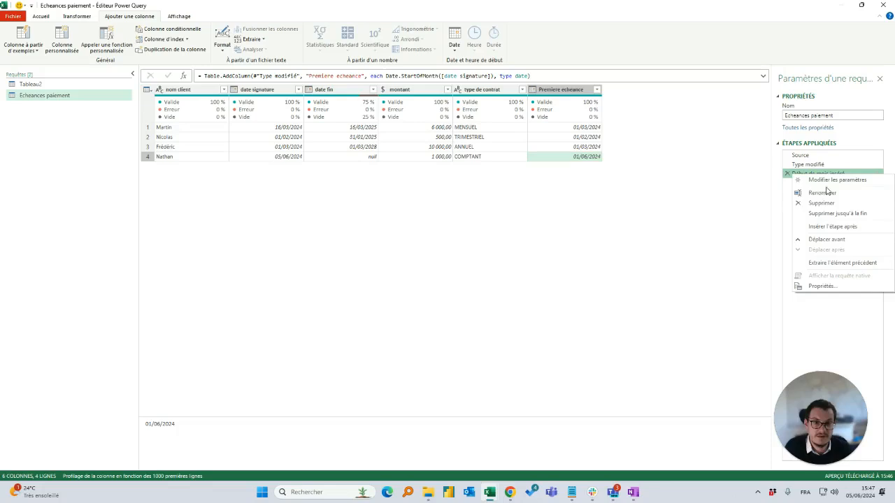
click(720, 208)
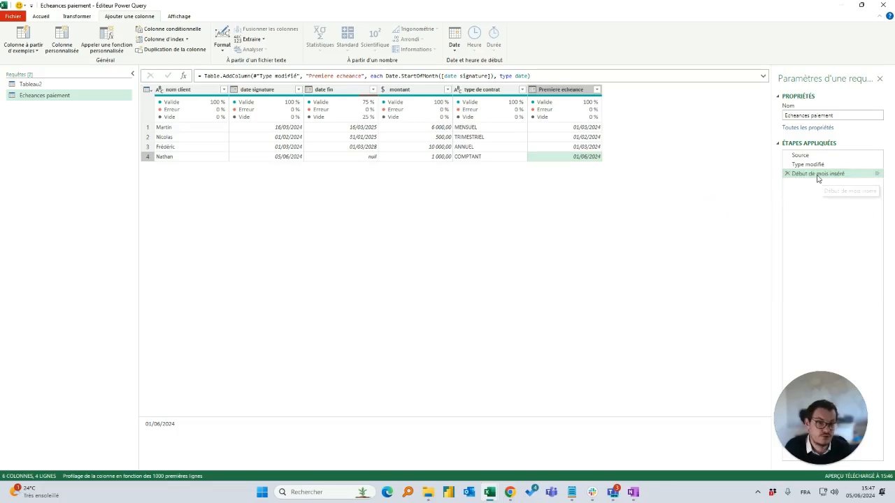
click(818, 177)
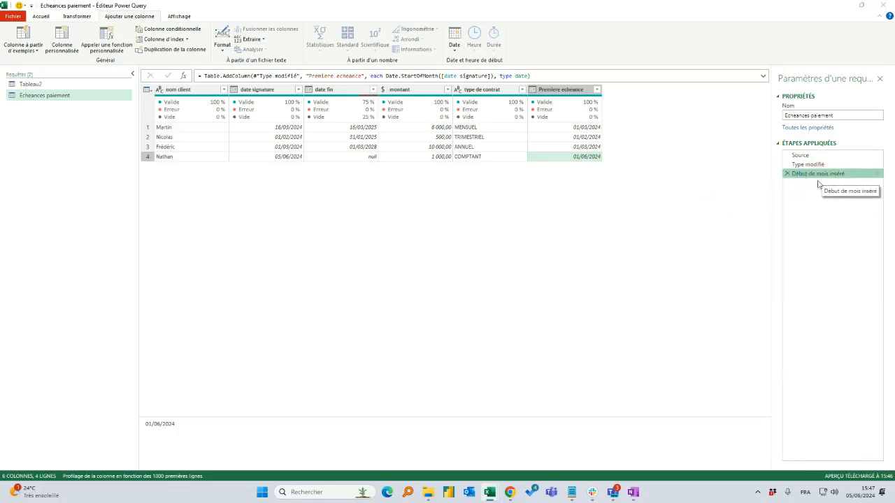
double_click(801, 177)
click(602, 145)
right_click(832, 179)
click(829, 193)
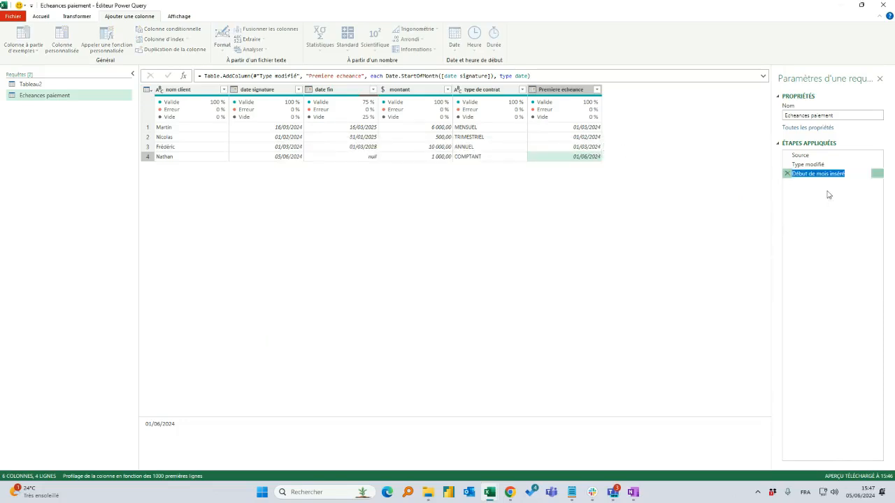
text(Calcul de la premiere echeance)
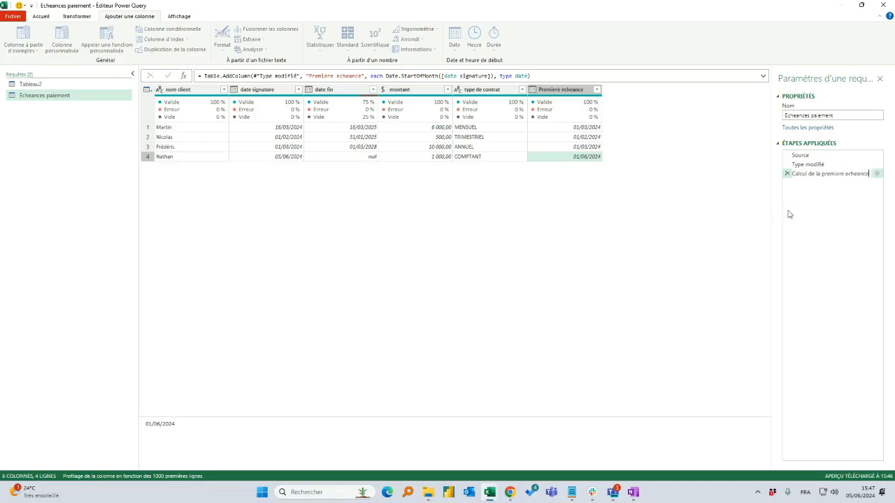
key(Return)
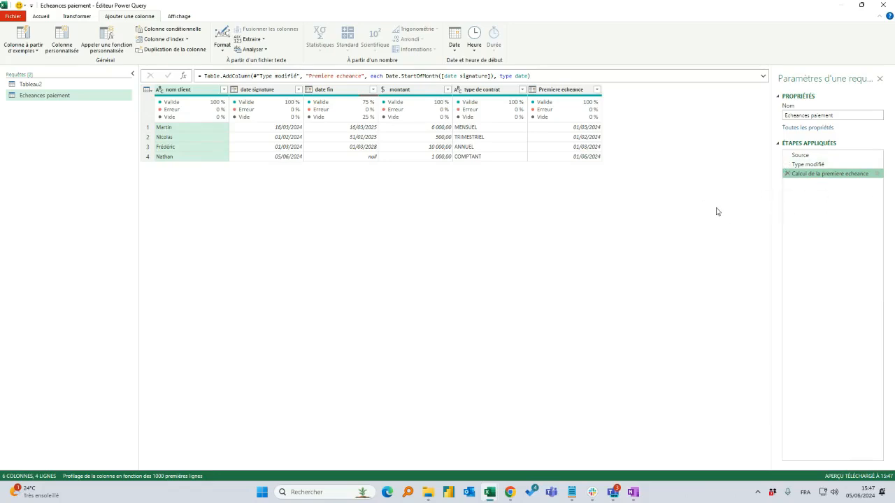
Insert a step after Calcul de la premiere echeance and begin its formula with Table.AddColumn on that step, naming the new column "Echeances"
right_click(836, 175)
click(843, 232)
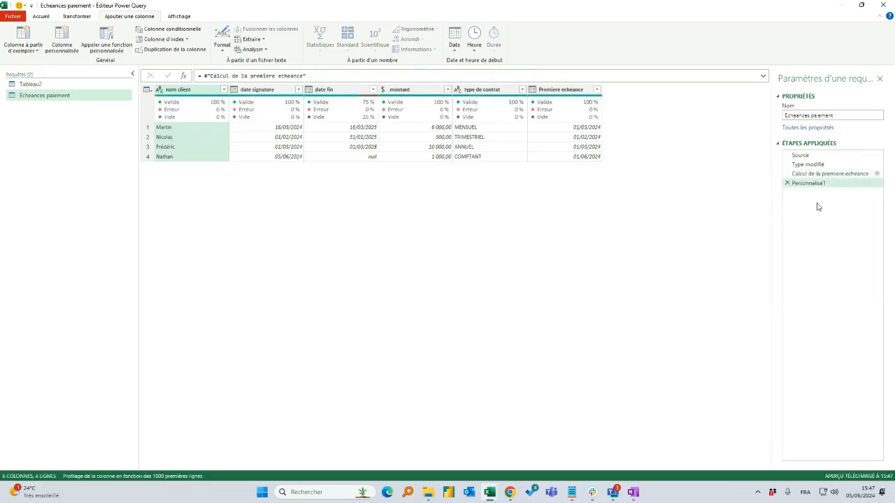
click(202, 77)
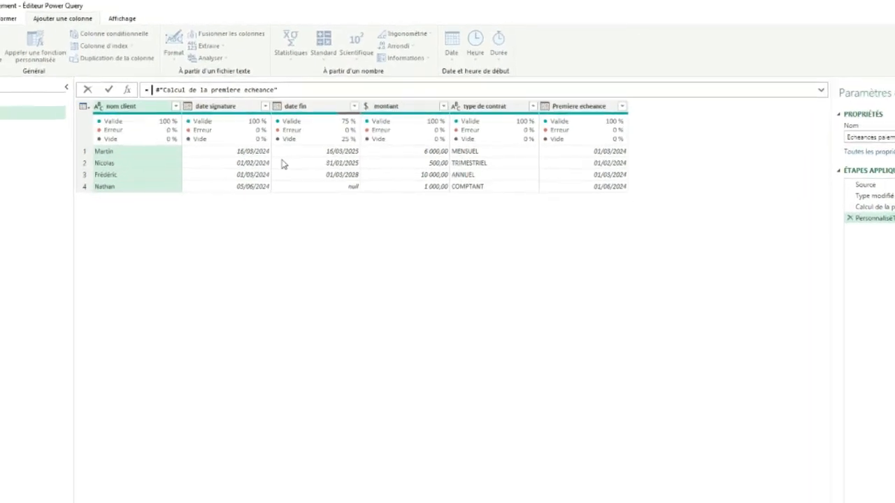
text(Table.)
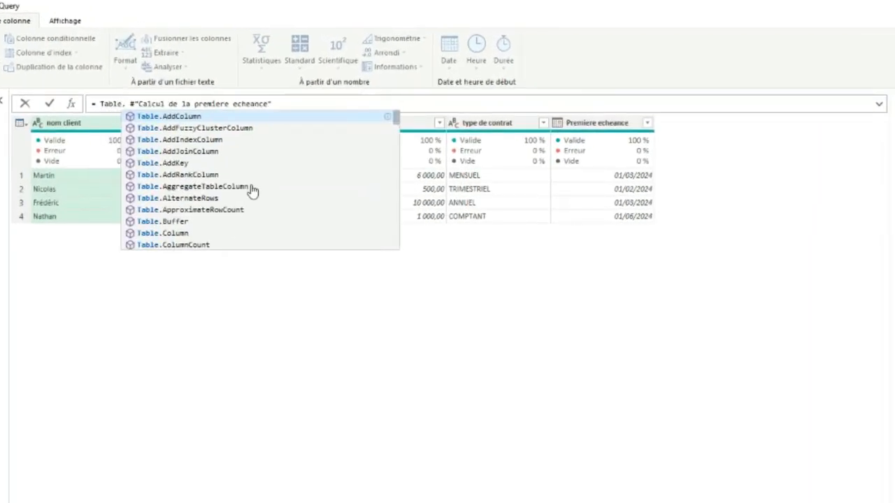
key(Tab)
text(()
key(Delete)
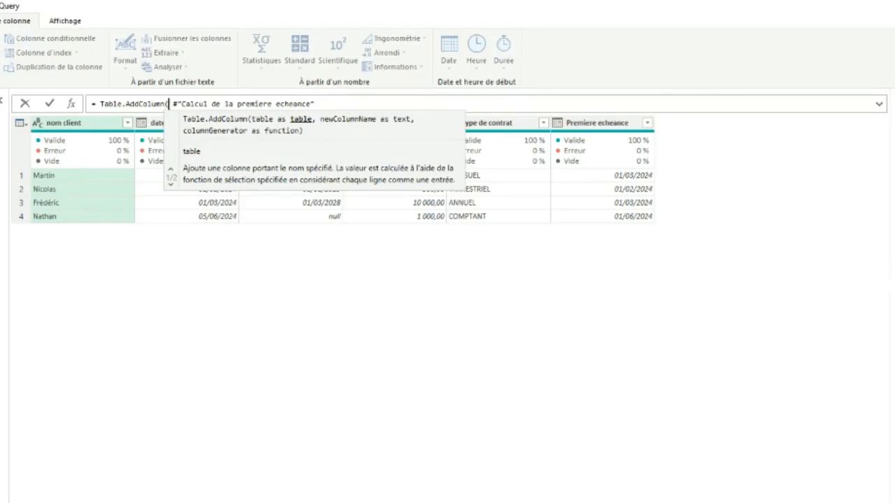
click(352, 101)
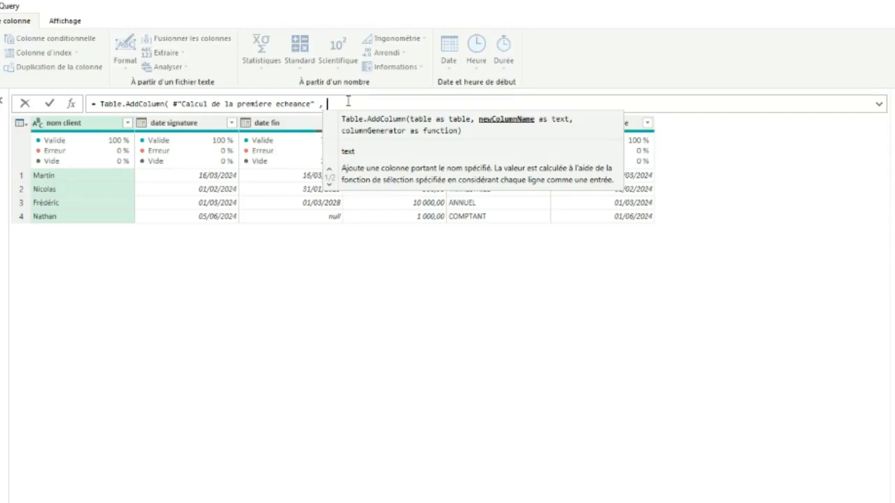
text(")
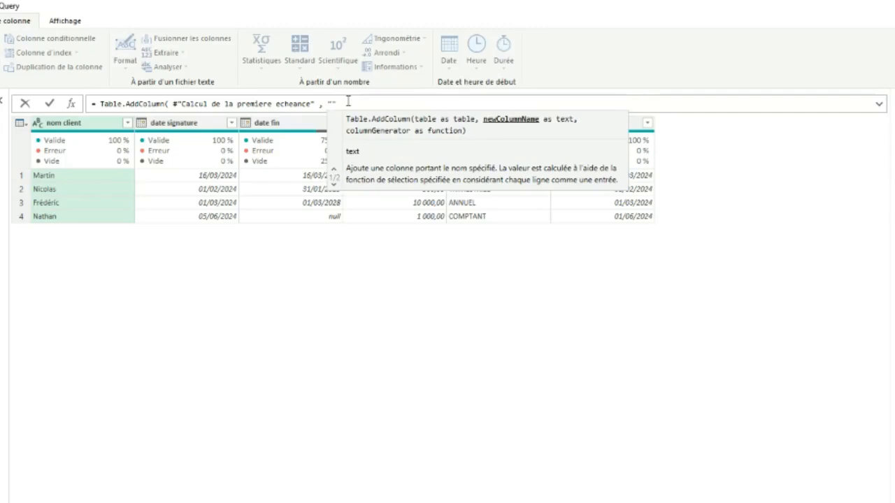
text(Echeances)
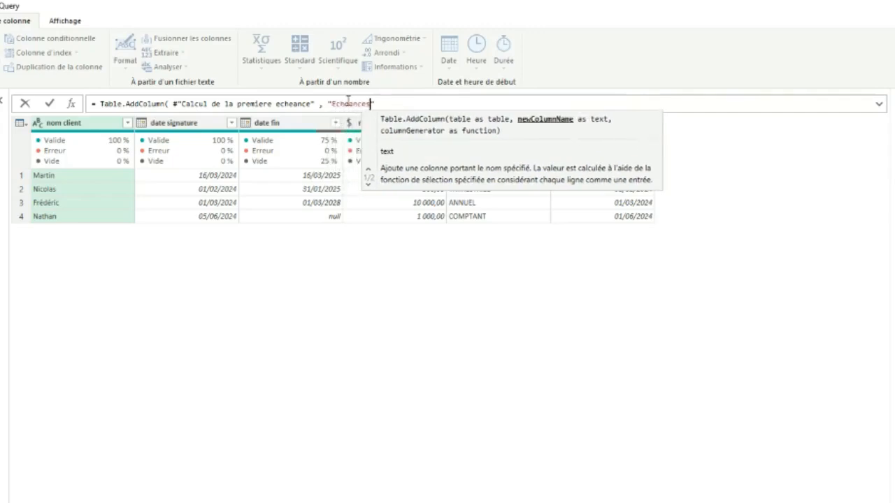
text(" ,)
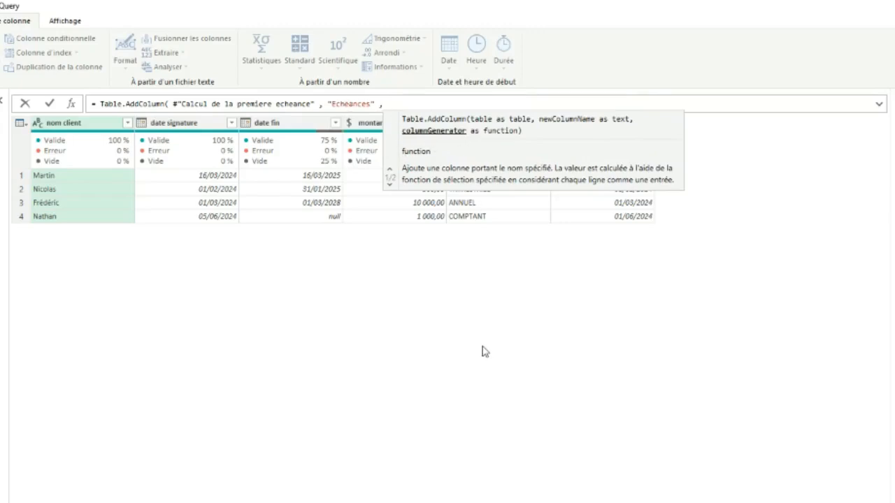
Enter each List.Dates() as the column generator of the Echeances column, removing the duplicated function-name letters
text(each)
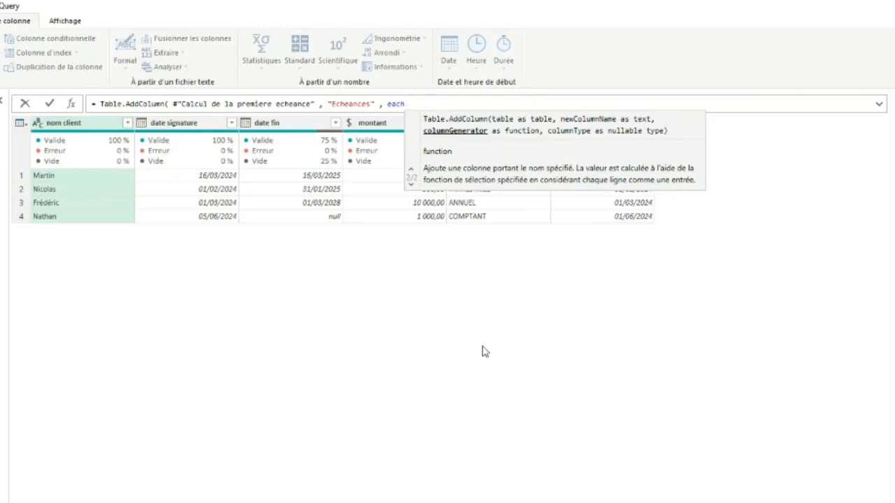
text(List.D)
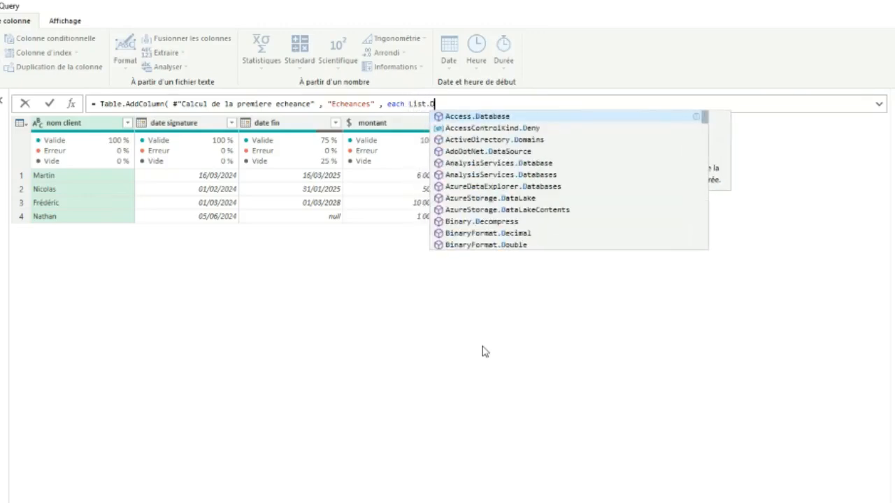
text(ate)
key(Tab)
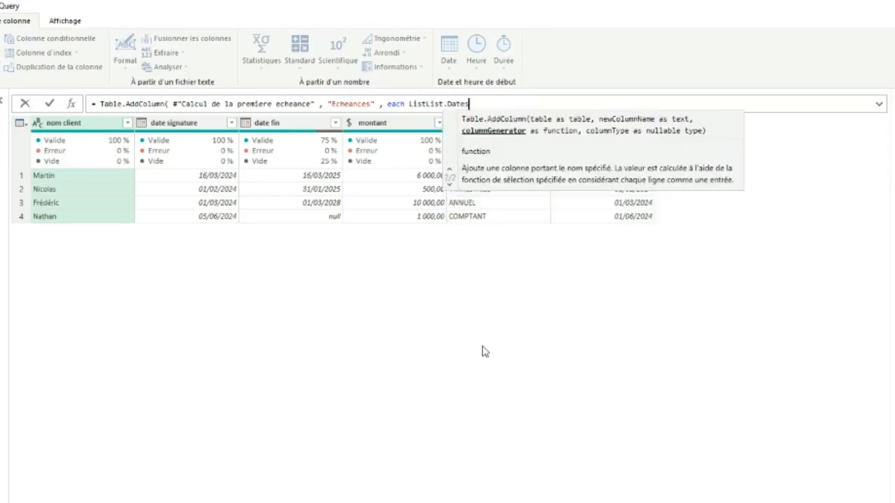
click(422, 103)
key(BackSpace)
key(BackSpace)
key(BackSpace)
key(BackSpace)
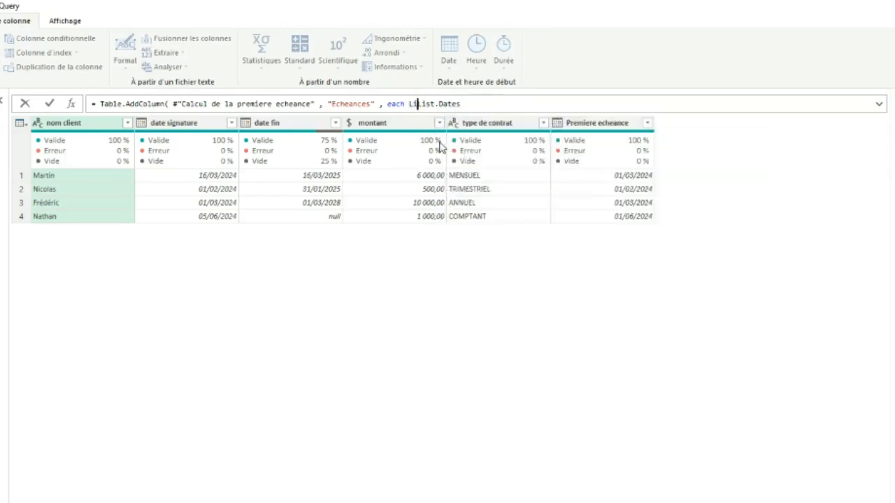
click(460, 109)
text(()
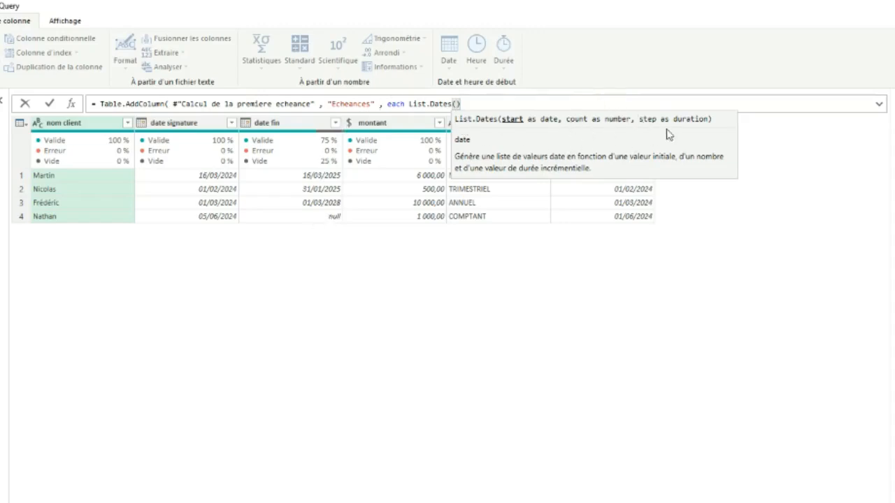
Enter [Premiere echeance] as the start date argument of List.Dates
click(332, 105)
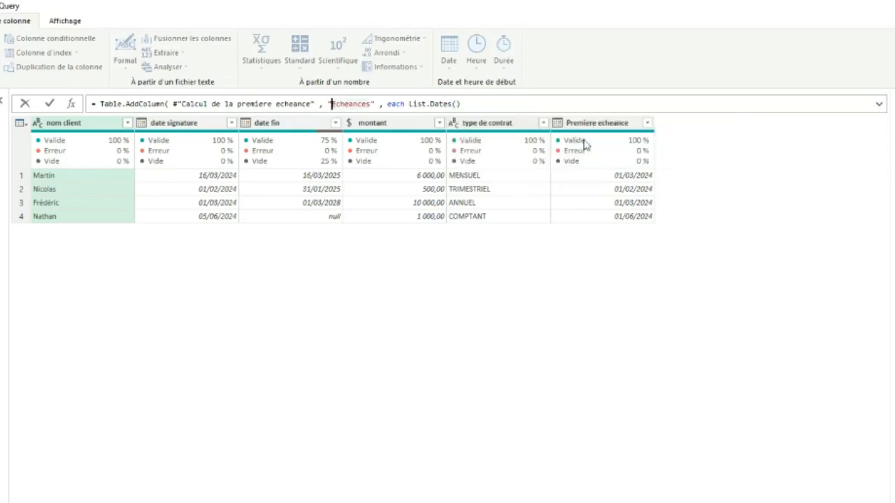
click(457, 104)
text([Premiere echea)
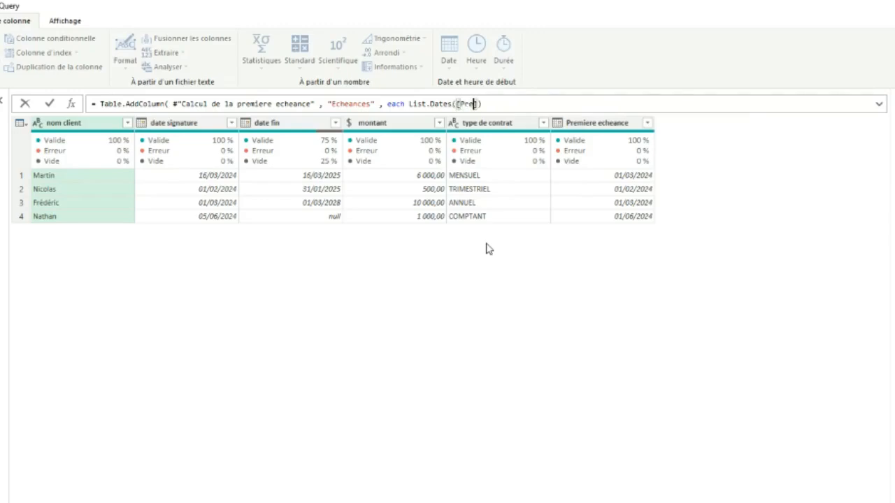
text(nce)
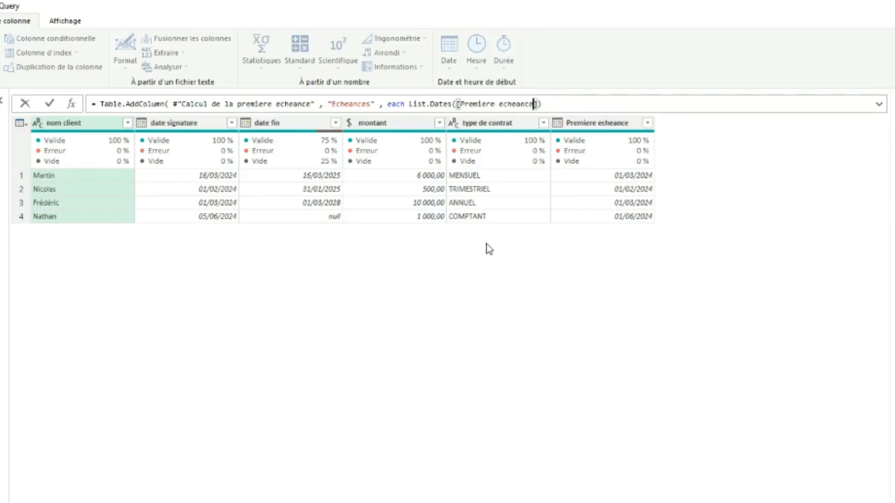
key(Right)
text(,)
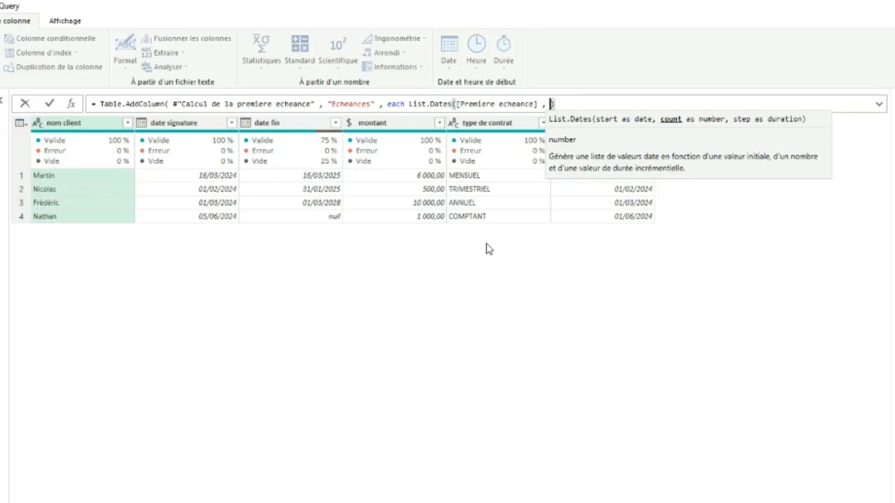
Enter [date fin] - [Premiere echeance] as the count argument of List.Dates, followed by a comma for the step argument
text([)
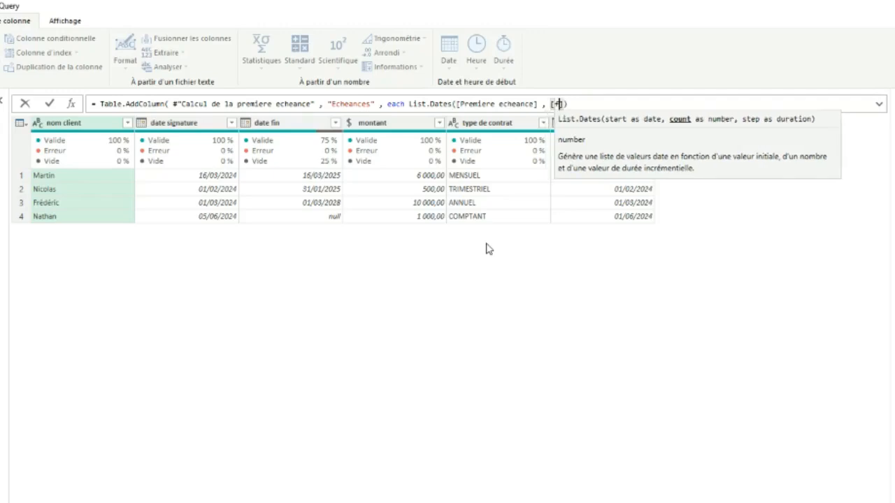
text(date fin)
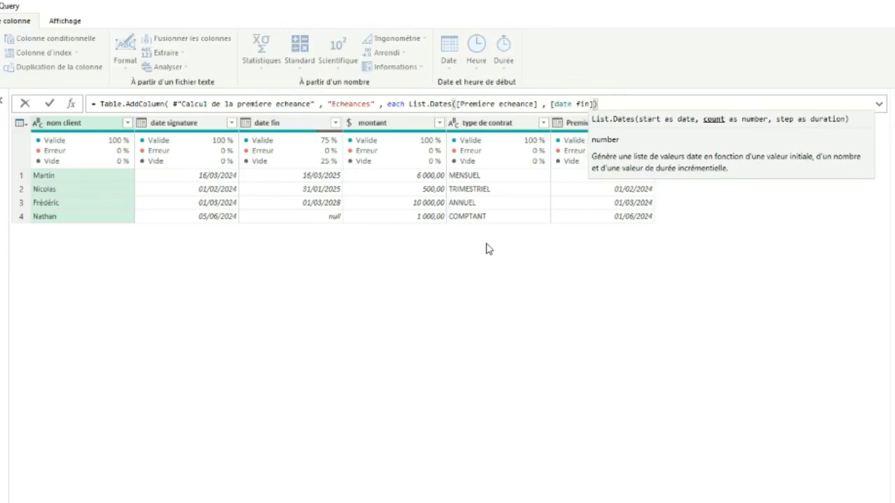
text(] - )
text([Premie)
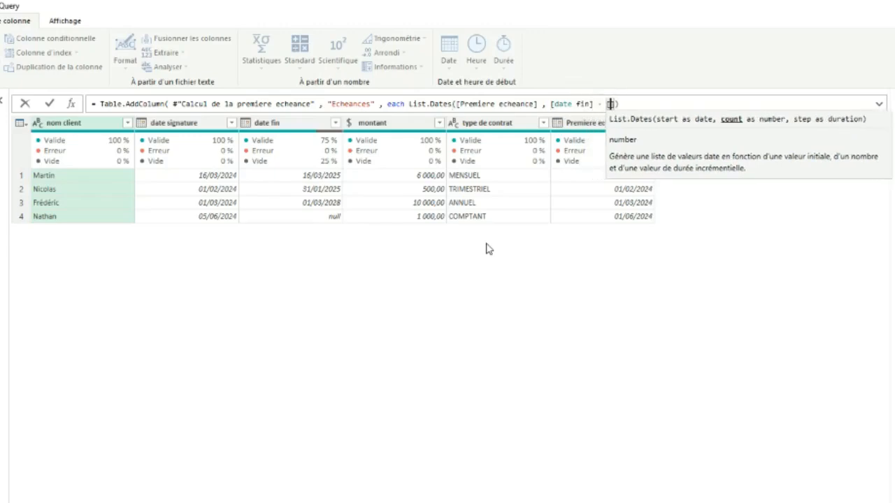
text(re echeance)
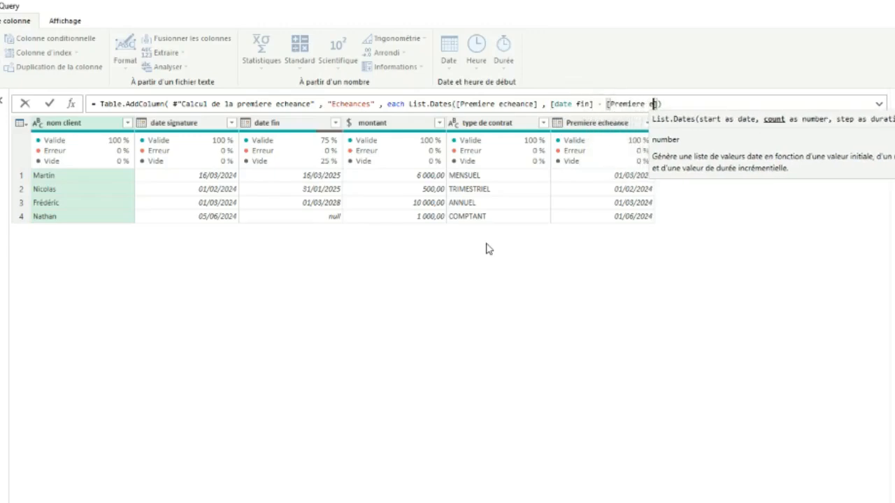
text(])
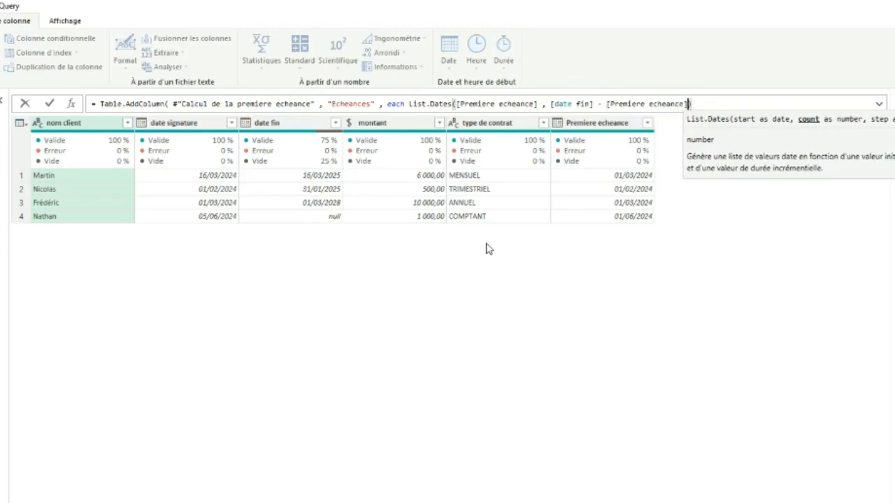
text( +)
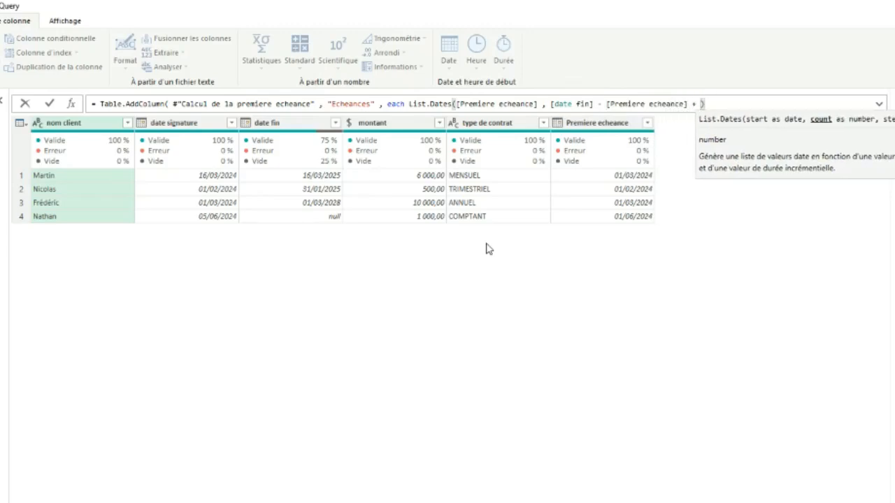
key(BackSpace)
key(BackSpace)
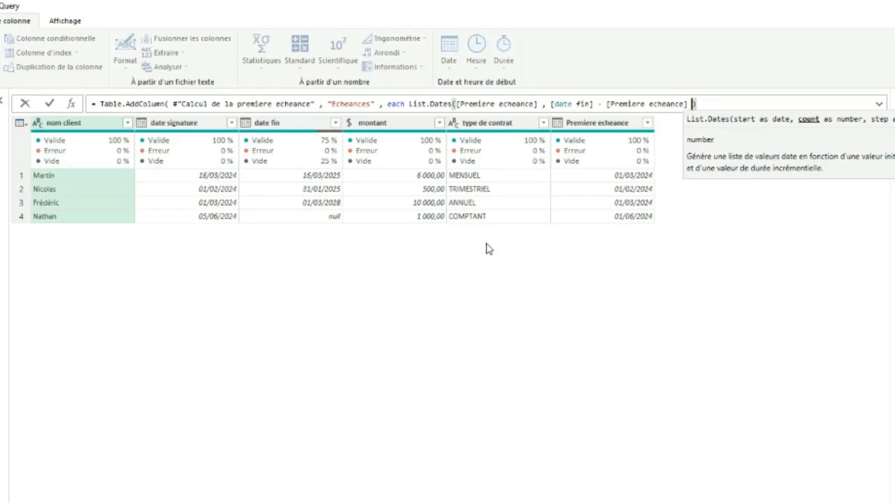
text(,)
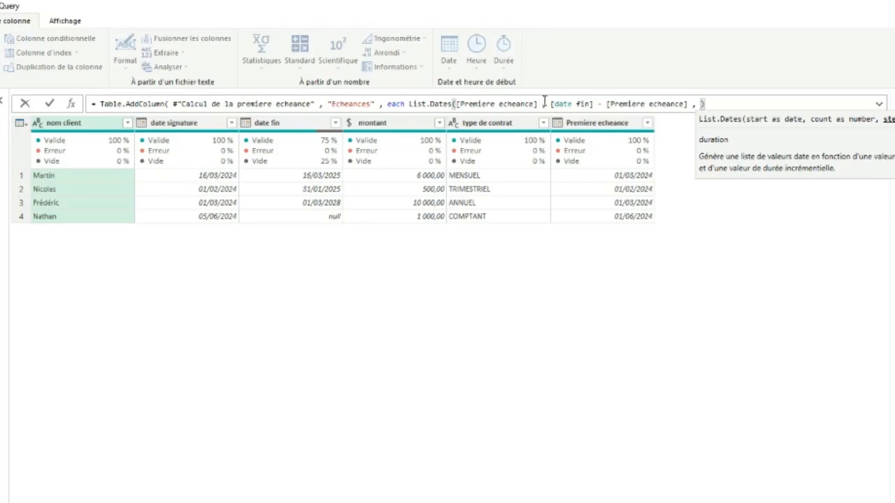
Wrap the date difference in the List.Dates count argument in Number.From() and add 1 to it
drag(551, 103, 688, 103)
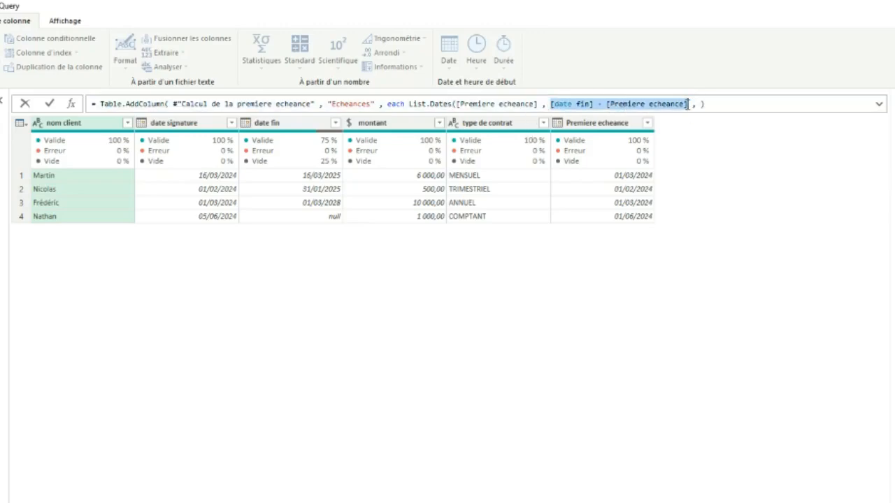
click(550, 104)
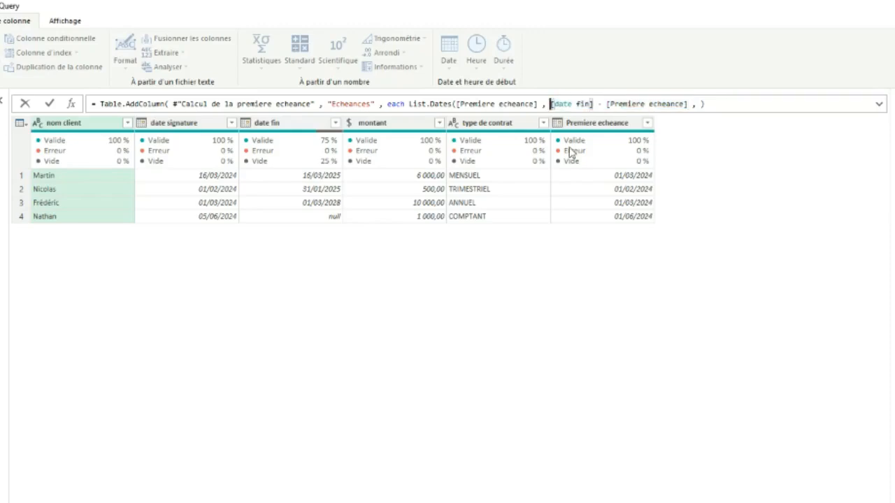
text(Number.Frilm()
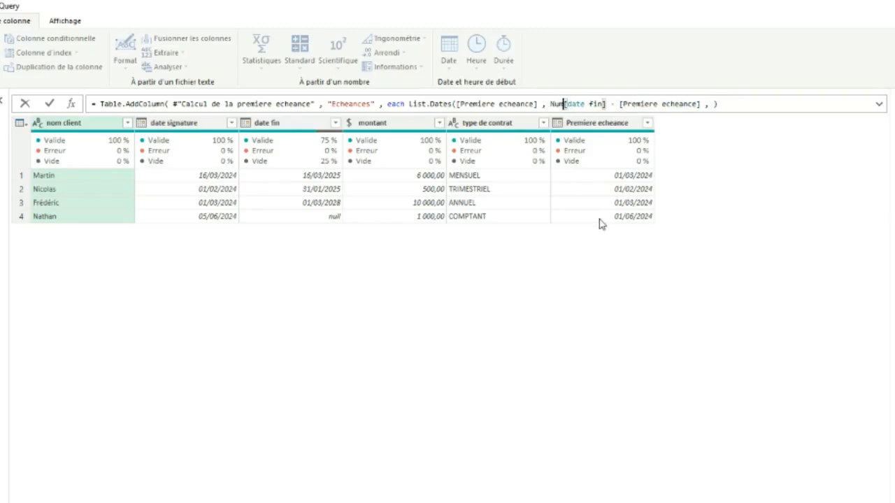
key(BackSpace)
key(BackSpace)
key(BackSpace)
key(BackSpace)
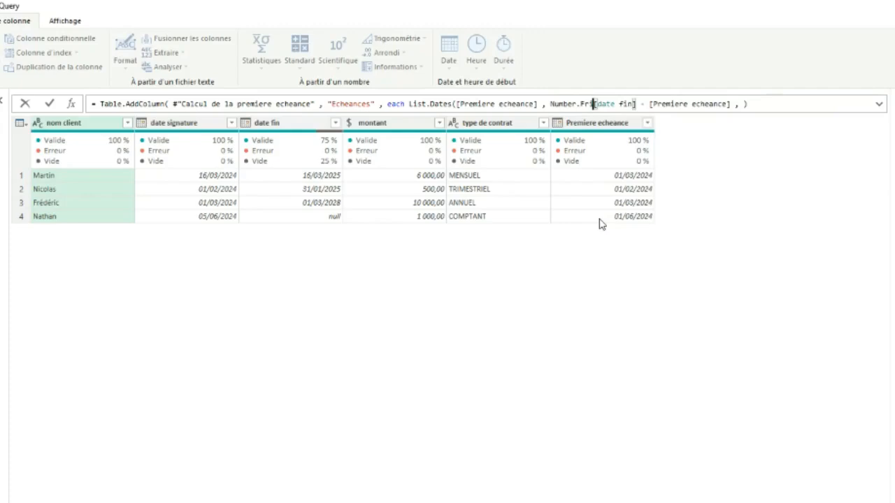
text(om()
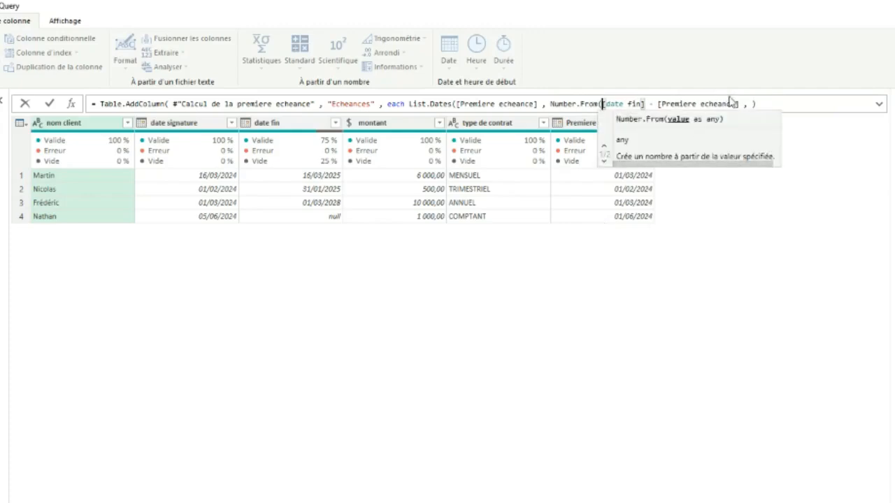
click(739, 104)
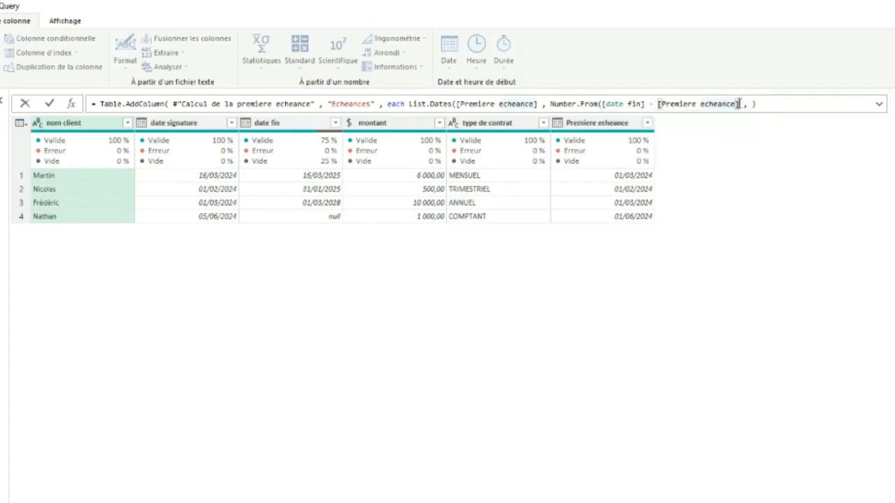
text())
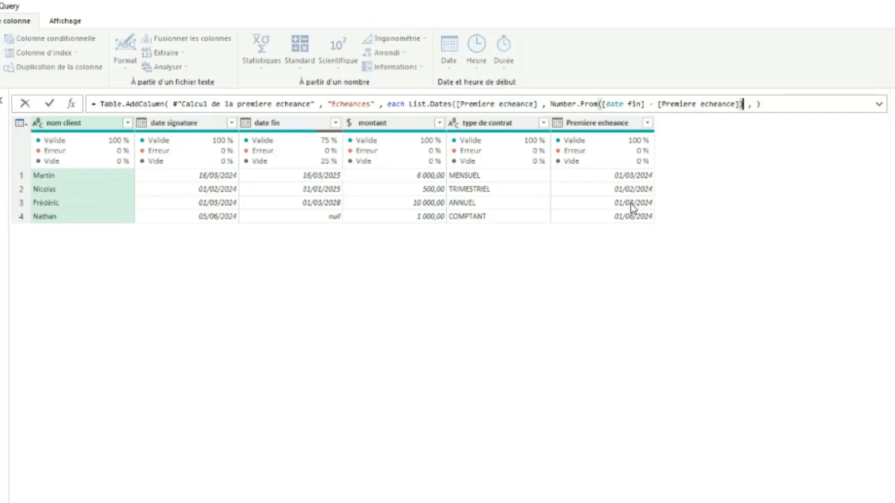
text( + 1)
Enter Duration.From(1) as the step argument of List.Dates
key(Right)
key(Right)
text(Durea)
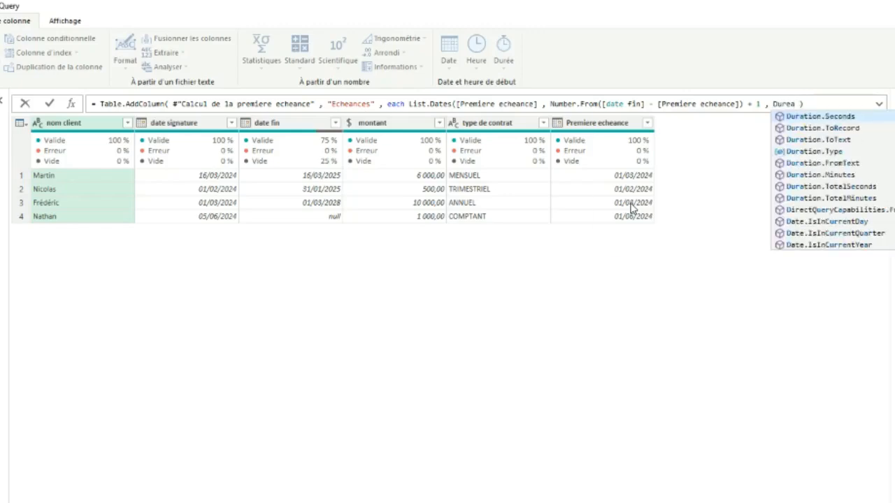
key(BackSpace)
key(BackSpace)
text(ation.From)
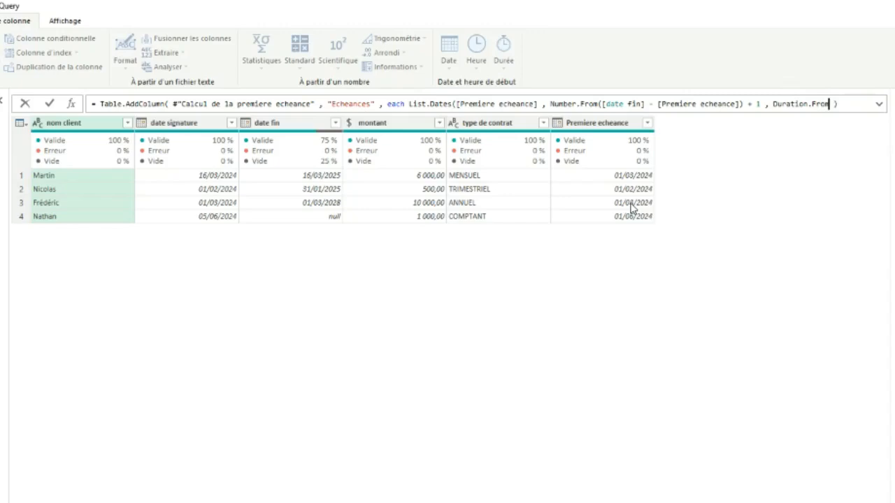
text((1))
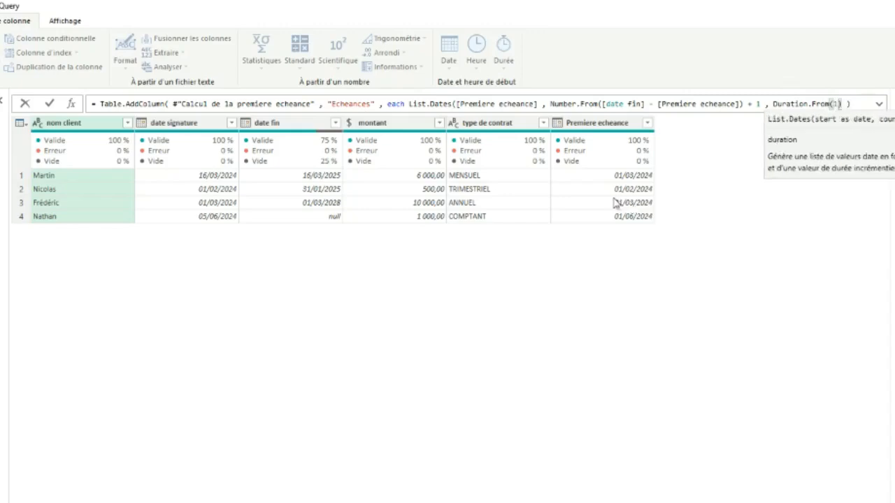
Add the missing closing parenthesis at the end of the Table.AddColumn formula and validate it
click(49, 103)
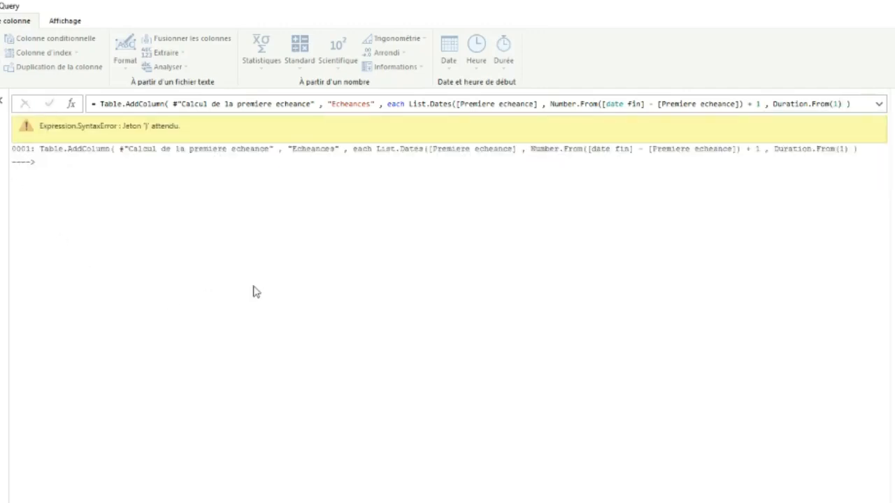
click(846, 105)
text())
key(Return)
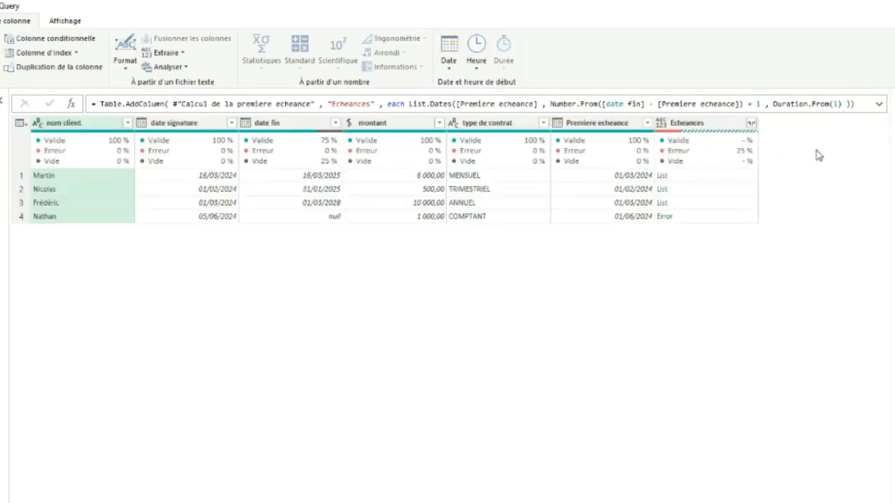
Insert the condition if [date fin] = null before Number.From in the count argument of List.Dates
click(1, 21)
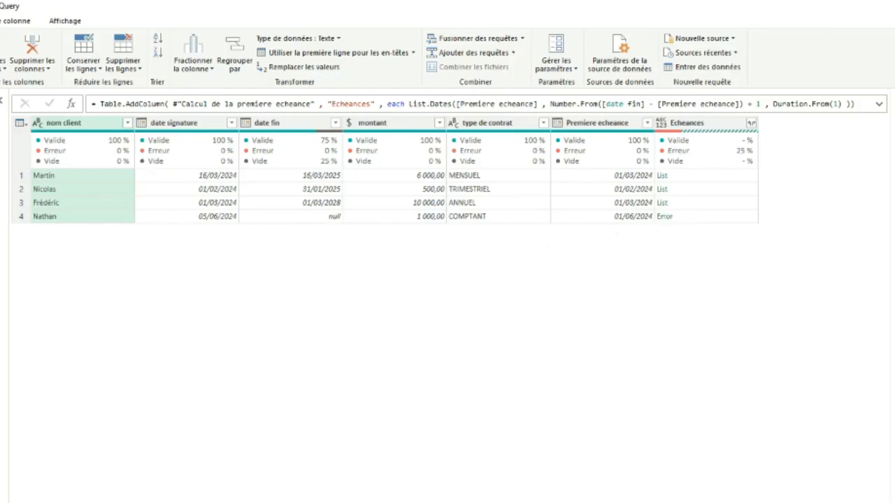
click(479, 218)
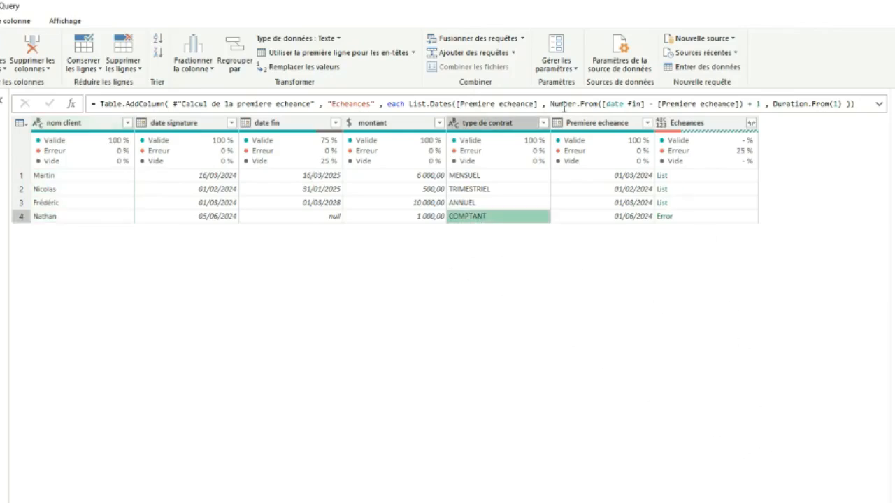
drag(550, 103, 760, 103)
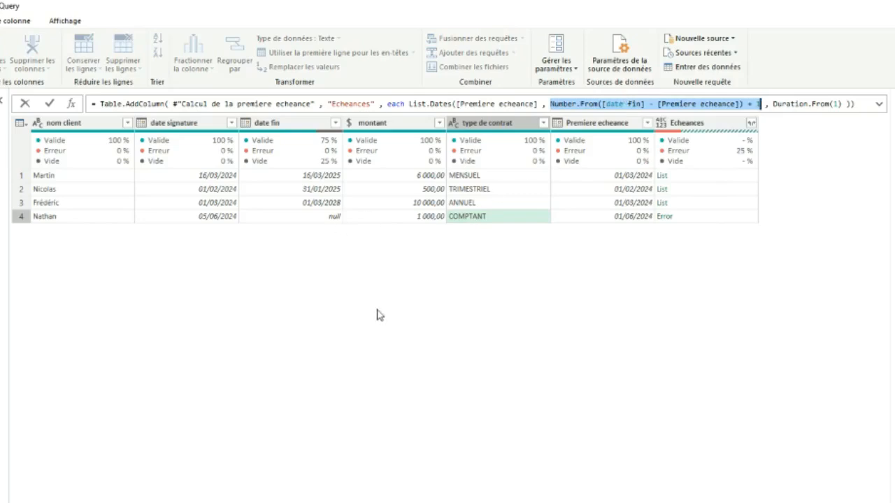
click(550, 104)
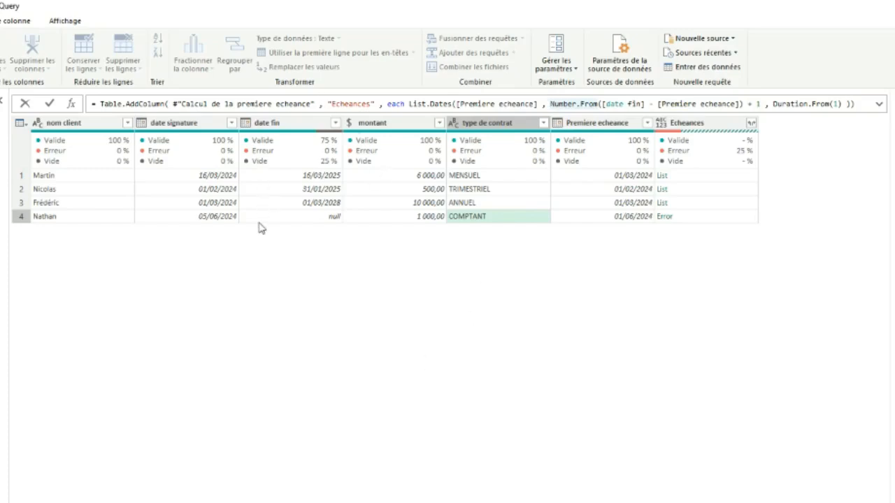
text(if )
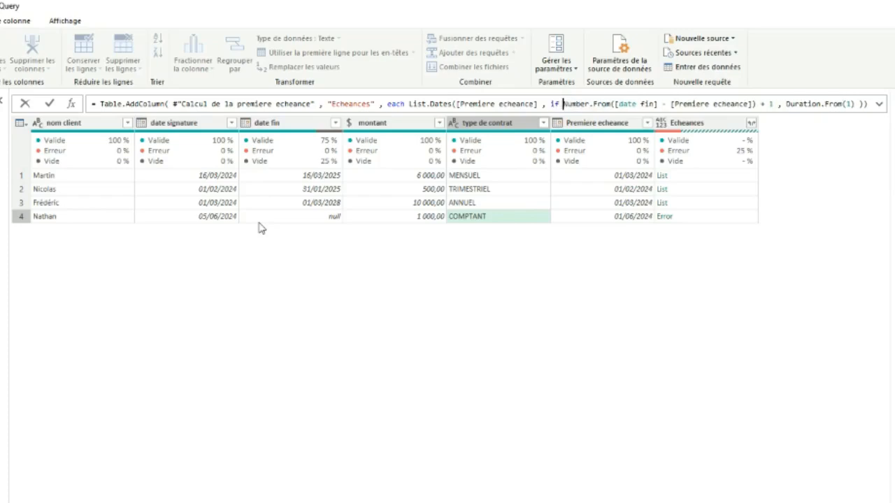
text([da)
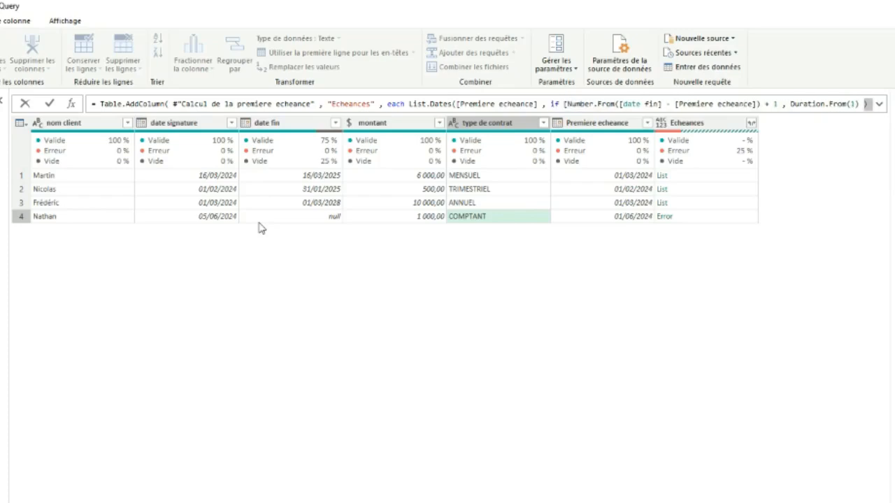
text(fin] ))
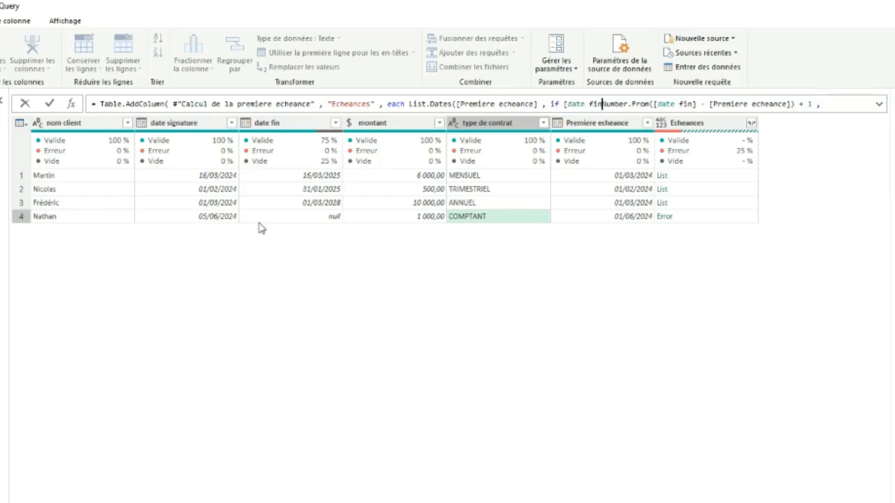
key(BackSpace)
text(= n)
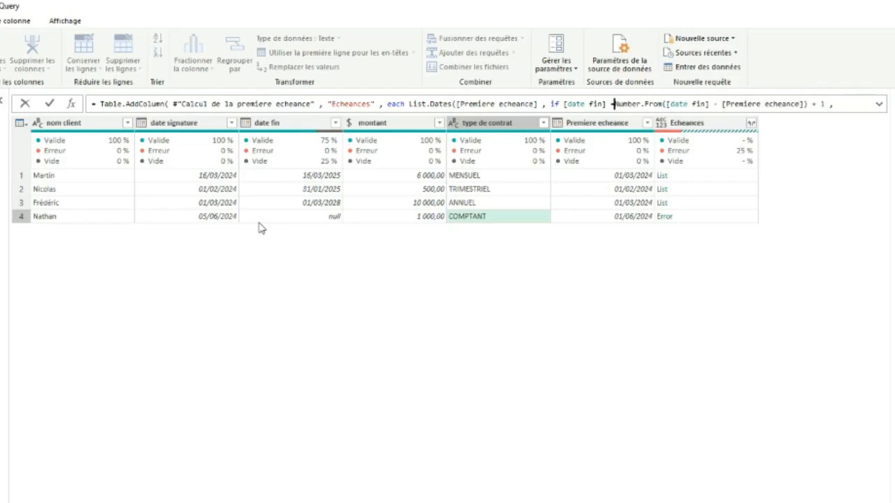
text(ull)
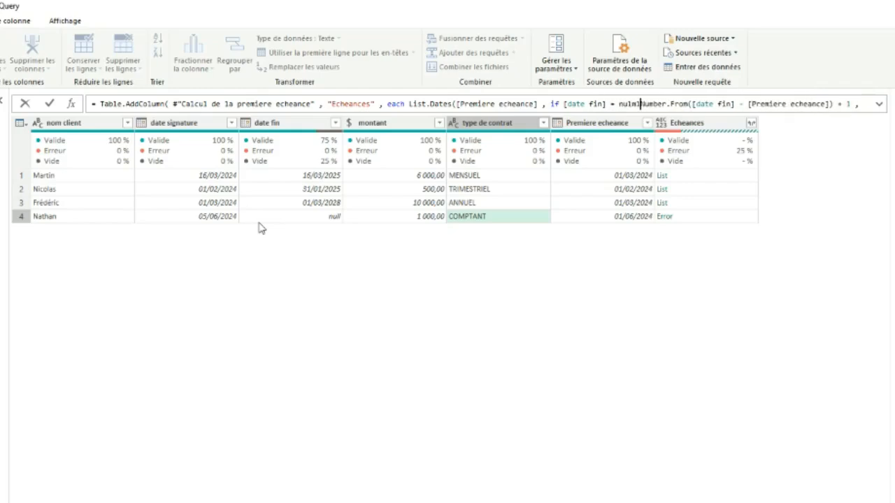
text( then )
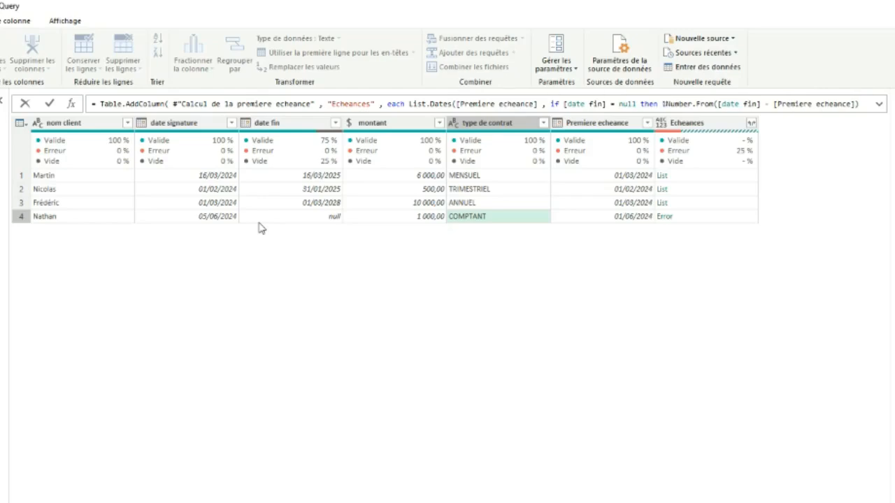
text(1 else)
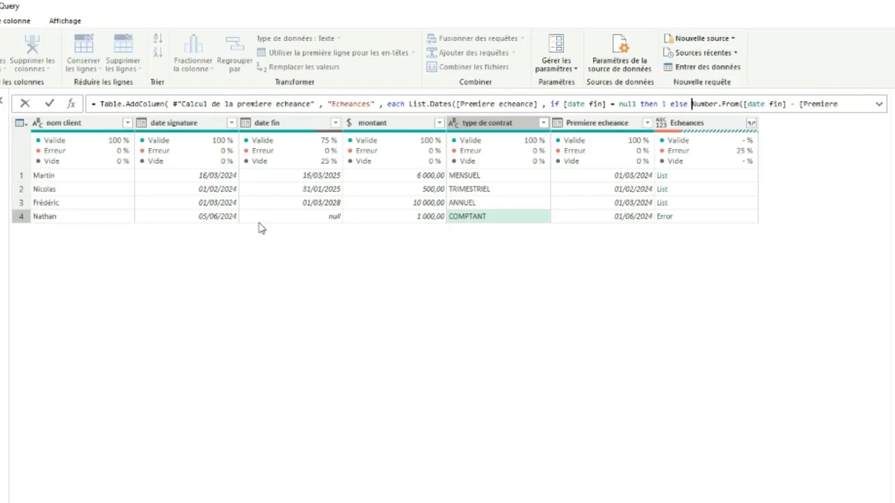
Complete the condition with then 1 else before Number.From and validate the formula
click(50, 103)
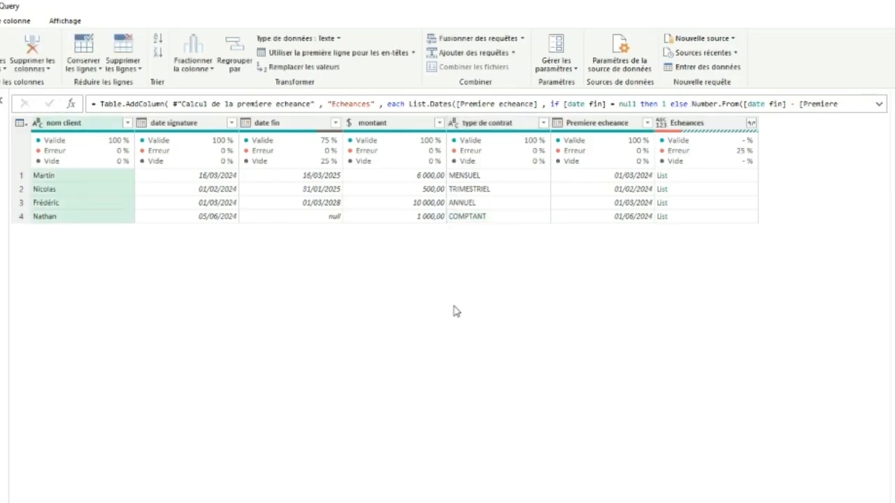
Drill into the Echeances list of the ANNUEL contract, examine its dates down to the last entry, and return to the contracts table
click(675, 219)
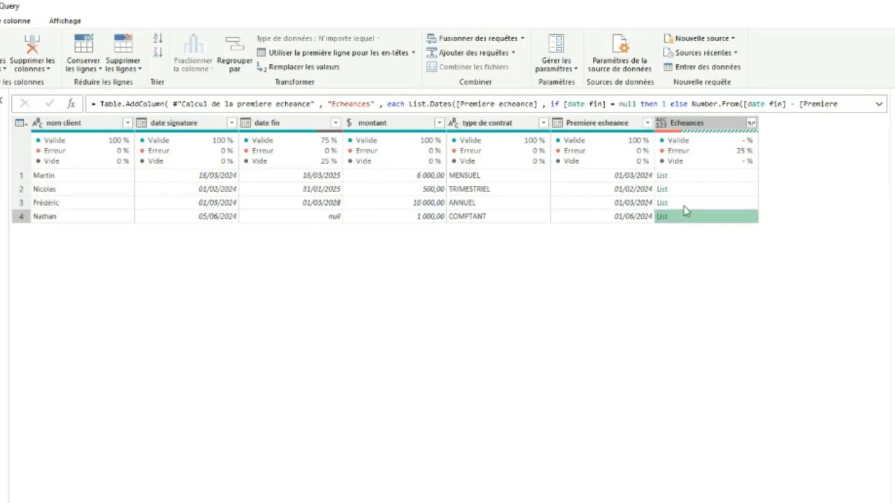
click(684, 204)
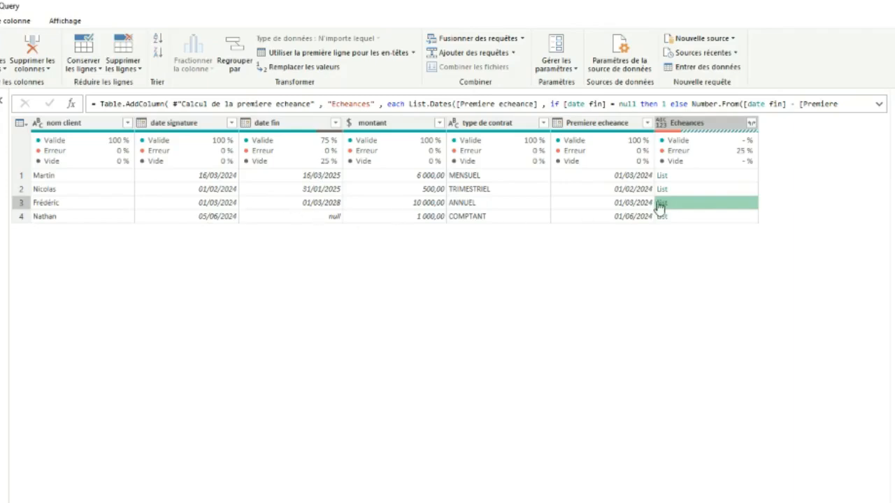
click(665, 204)
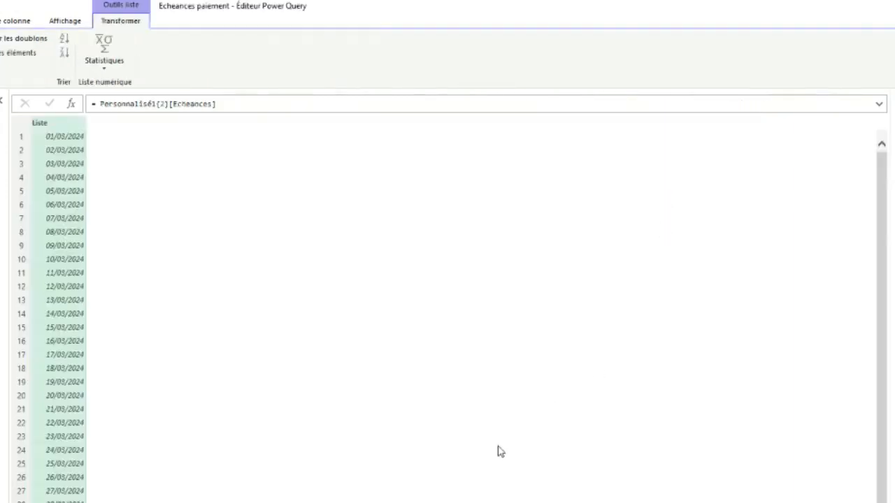
scroll(499, 449, down, 4)
scroll(380, 415, up, 4)
scroll(204, 287, down, 20)
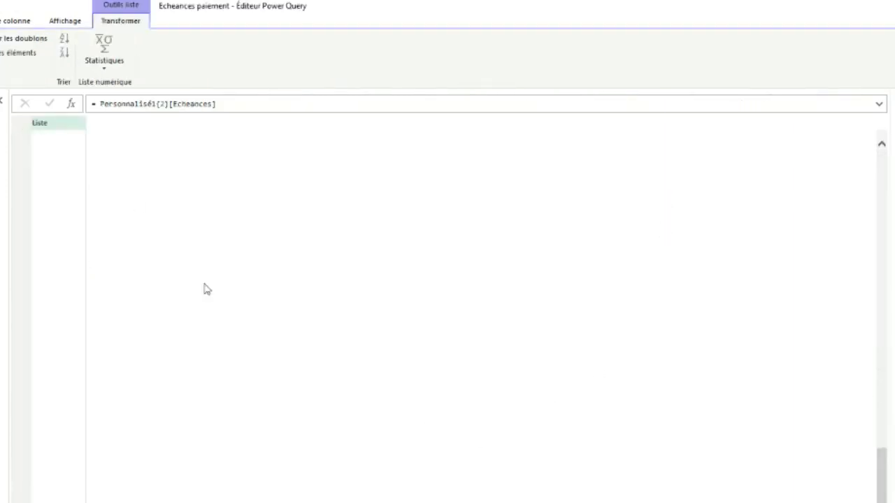
scroll(273, 493, down, 20)
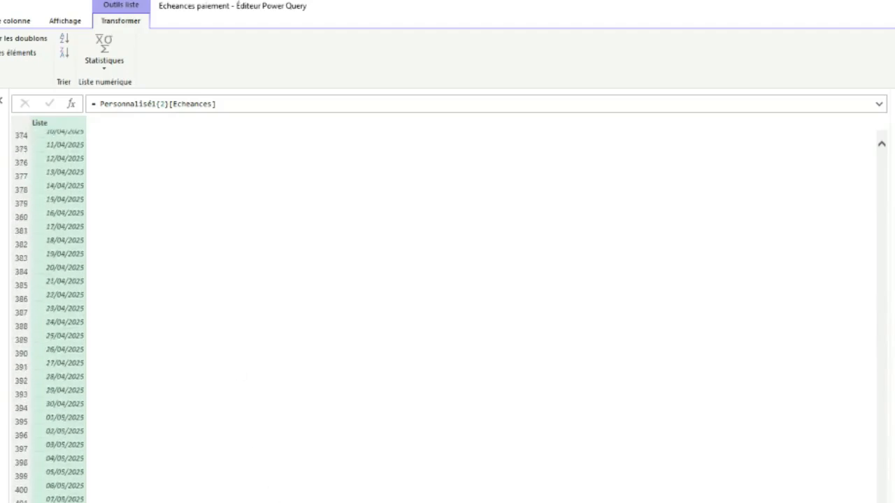
scroll(650, 469, down, 20)
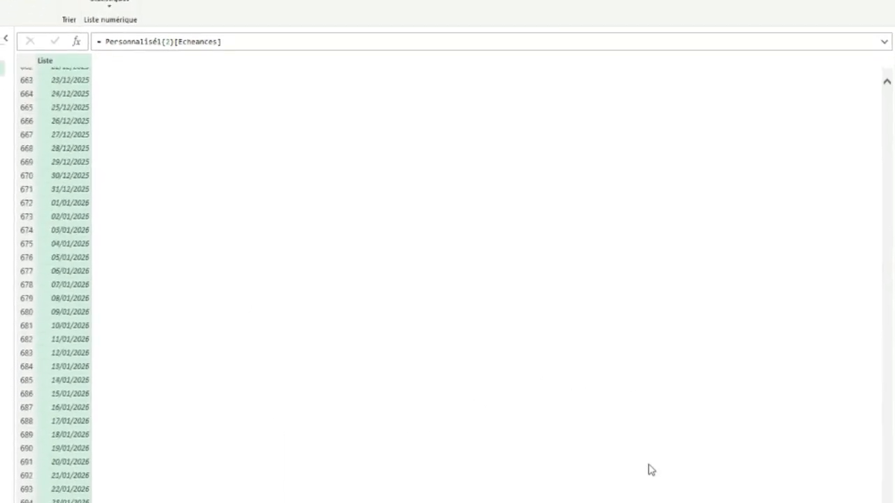
scroll(628, 348, down, 20)
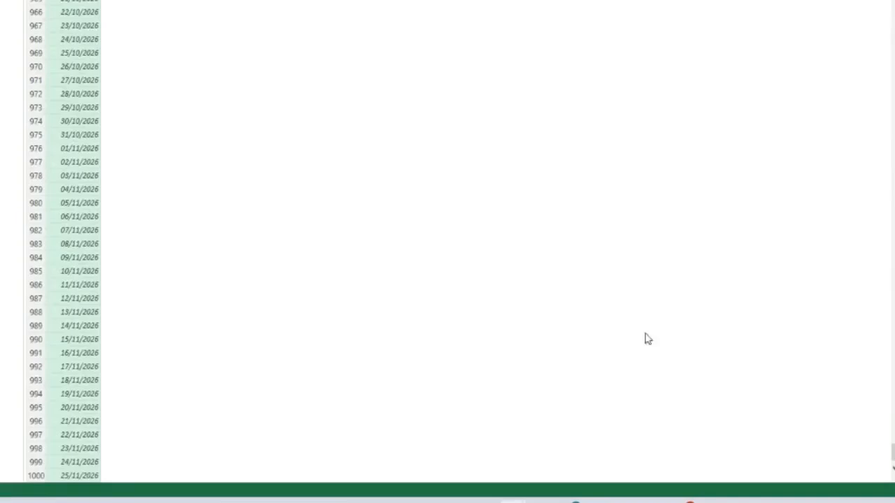
scroll(660, 393, down, 20)
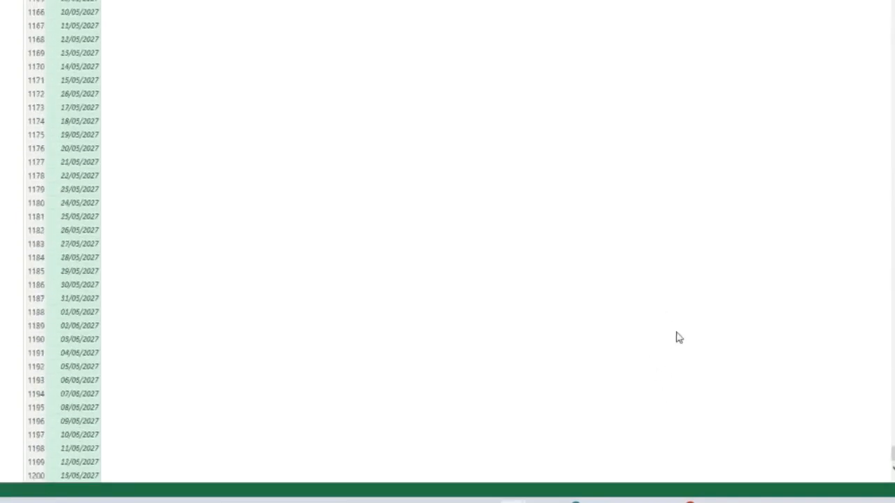
scroll(619, 353, down, 20)
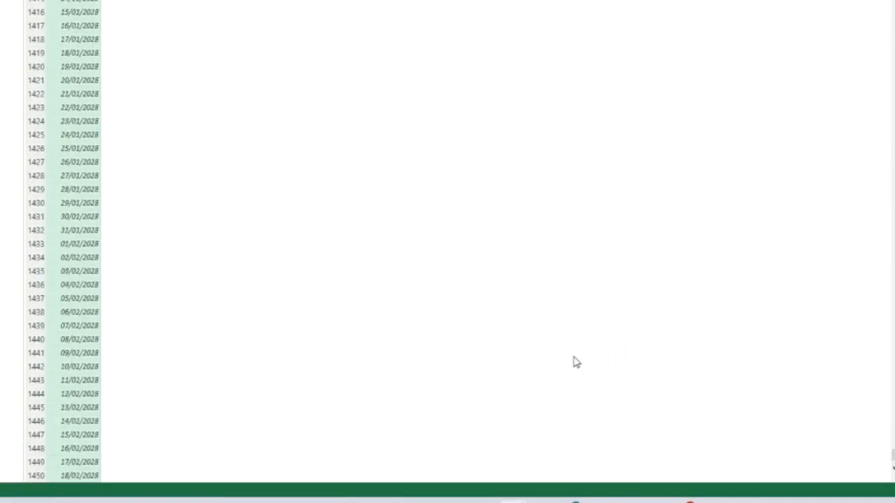
click(63, 476)
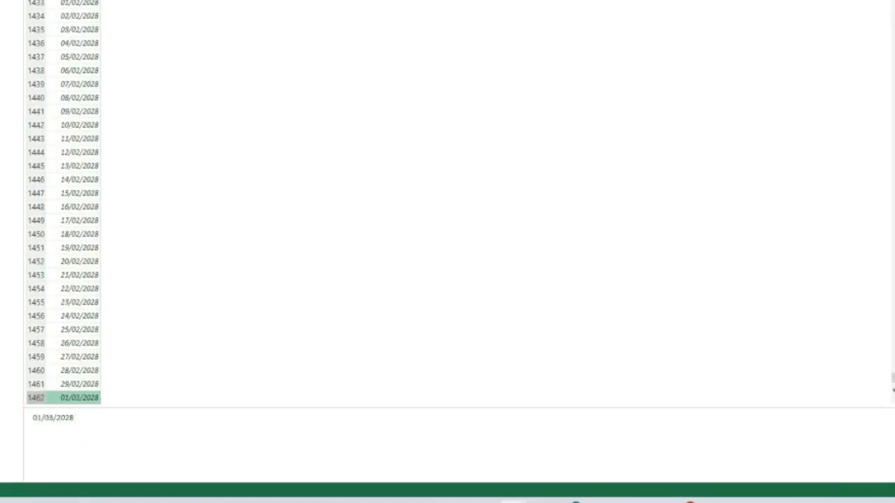
click(894, 154)
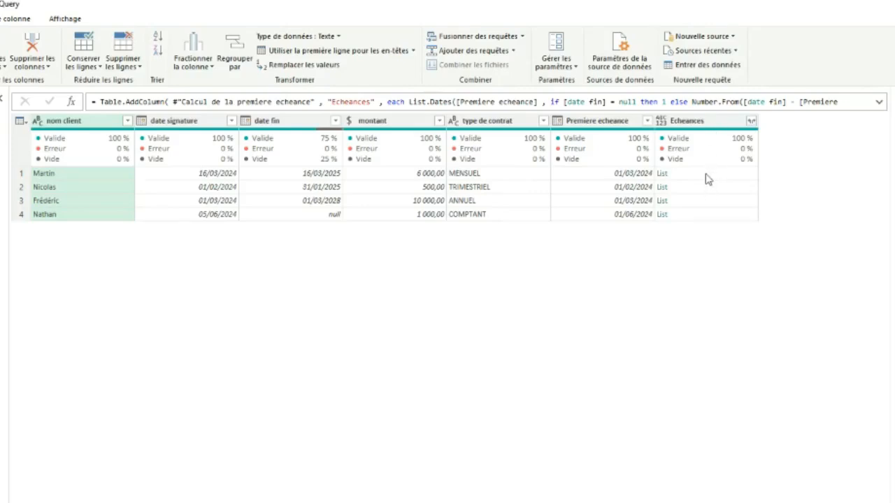
Expand the lists in the Echeances column to new rows
click(751, 122)
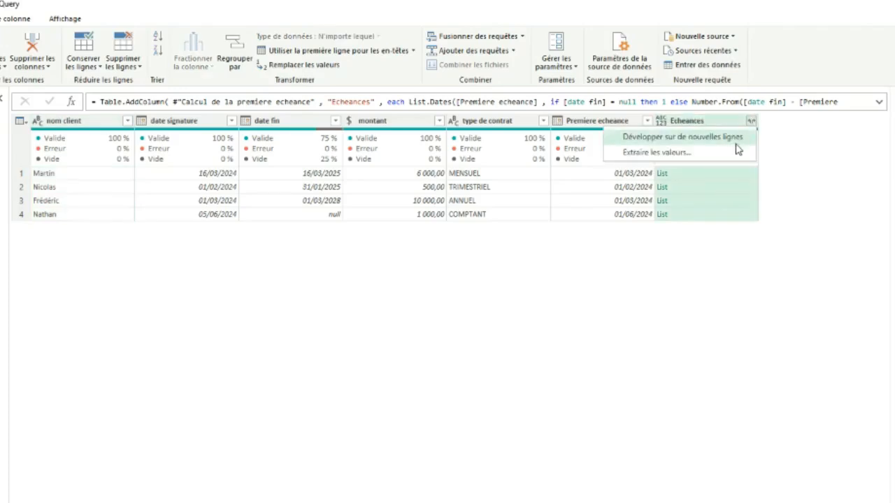
click(699, 137)
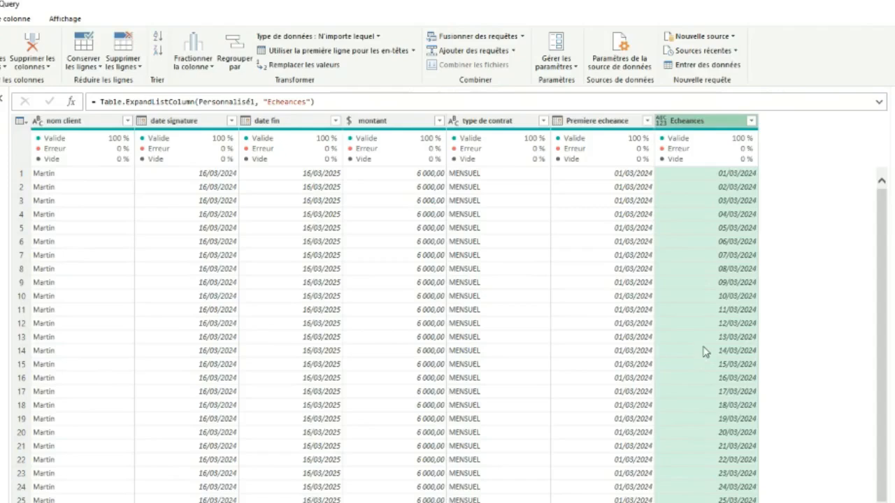
click(312, 101)
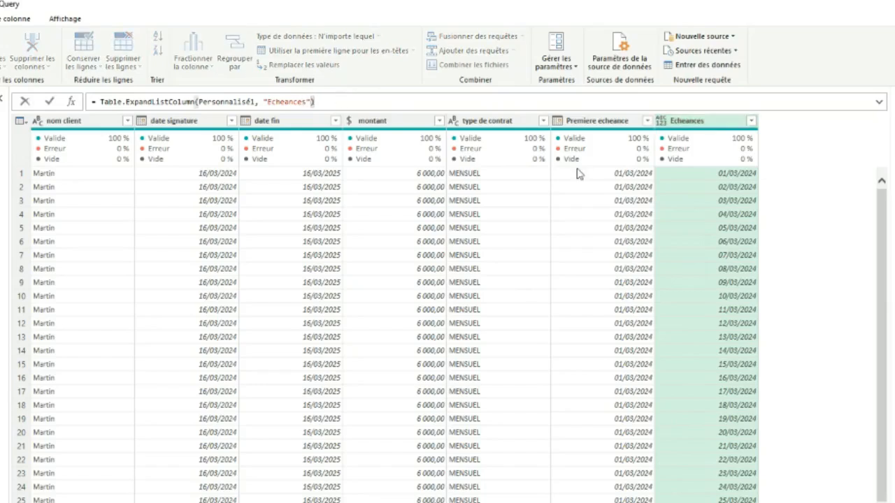
Set the Echeances column's data type to Date and copy type date from the resulting formula
click(661, 124)
click(660, 124)
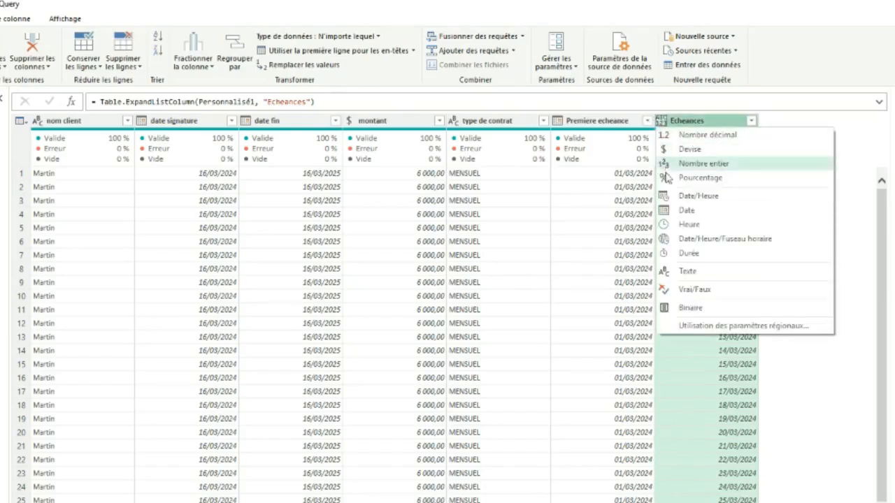
click(678, 211)
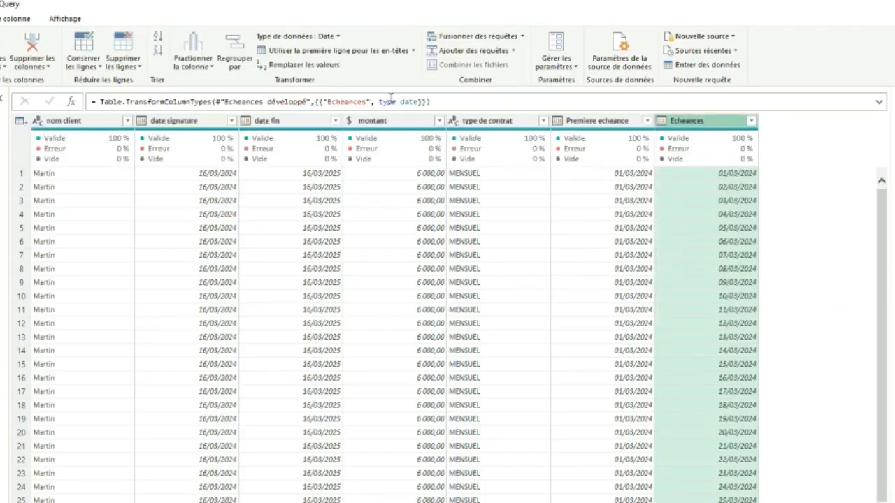
drag(380, 103, 409, 103)
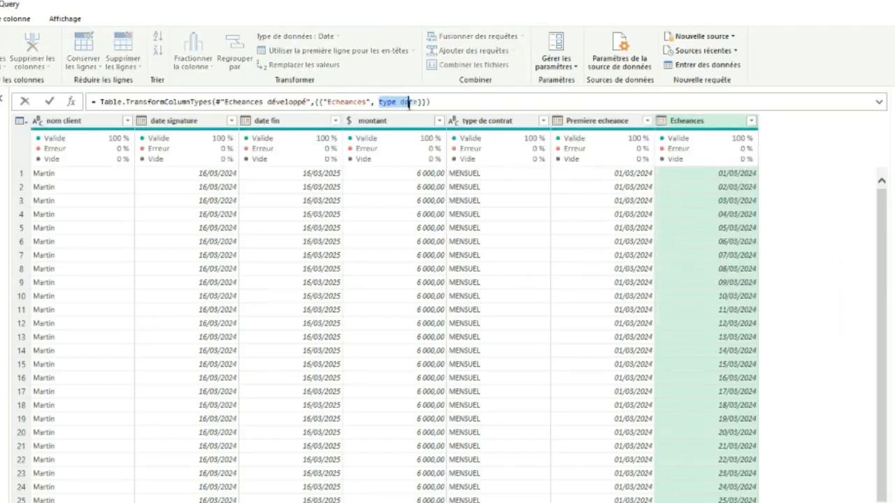
key(Return)
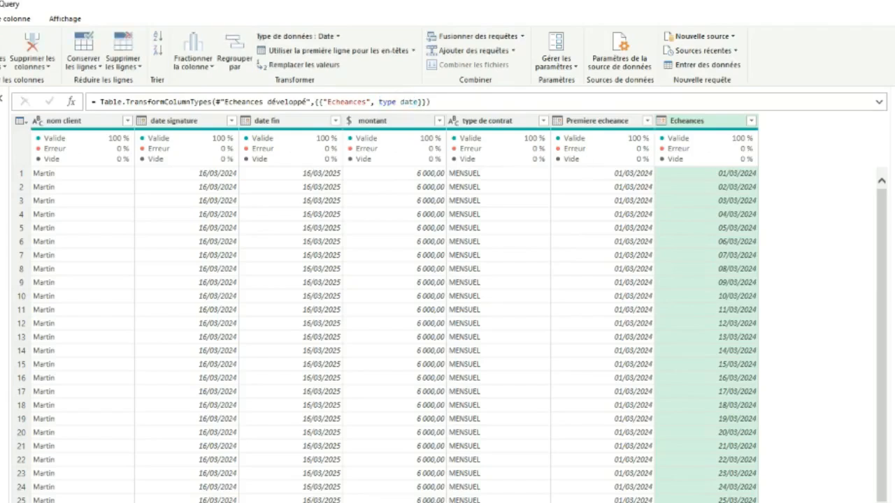
Return to the list expansion step and try adding type date as a third argument of Table.ExpandListColumn
click(894, 280)
click(312, 103)
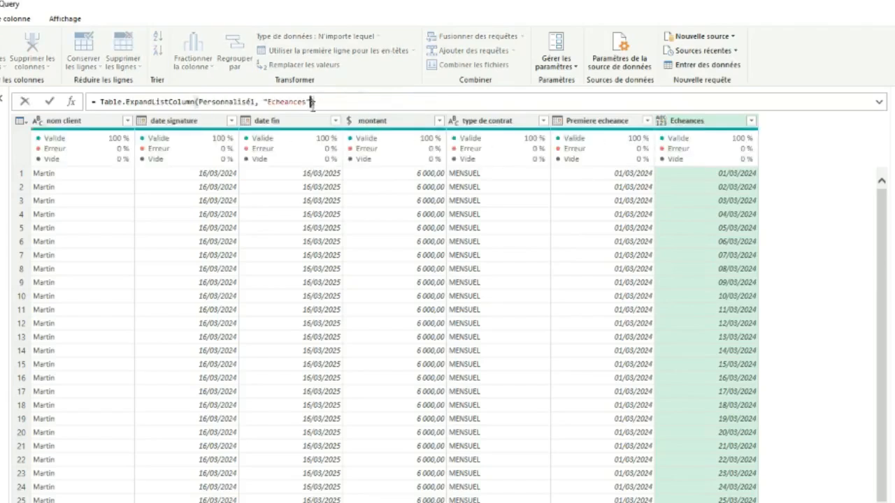
text(,)
text(type date)
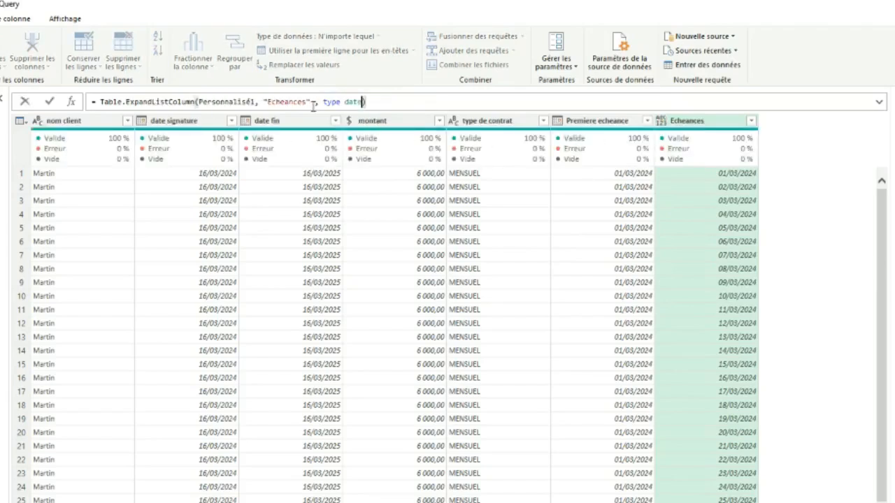
click(49, 103)
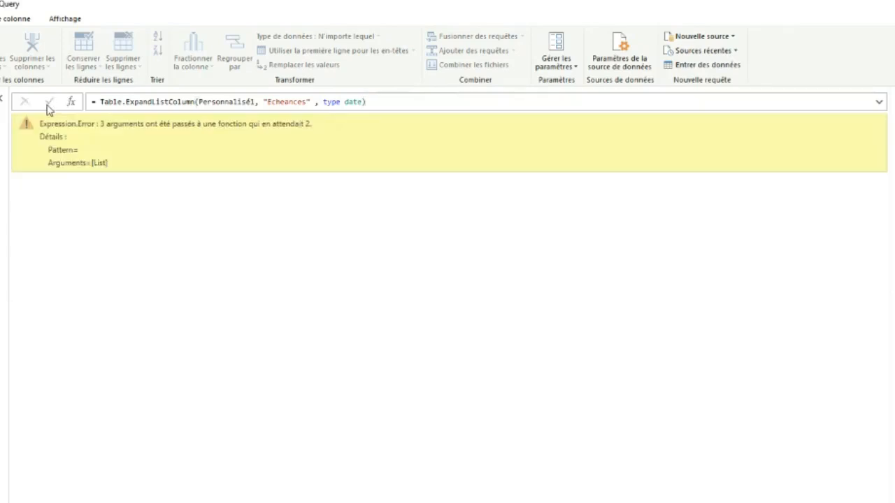
Try the Table.ExpandListColumn formula with type date directly after "Echeances", without a separating comma
click(364, 101)
key(BackSpace)
key(BackSpace)
key(BackSpace)
key(BackSpace)
key(BackSpace)
key(BackSpace)
key(BackSpace)
key(BackSpace)
key(BackSpace)
key(BackSpace)
key(BackSpace)
text(type date)
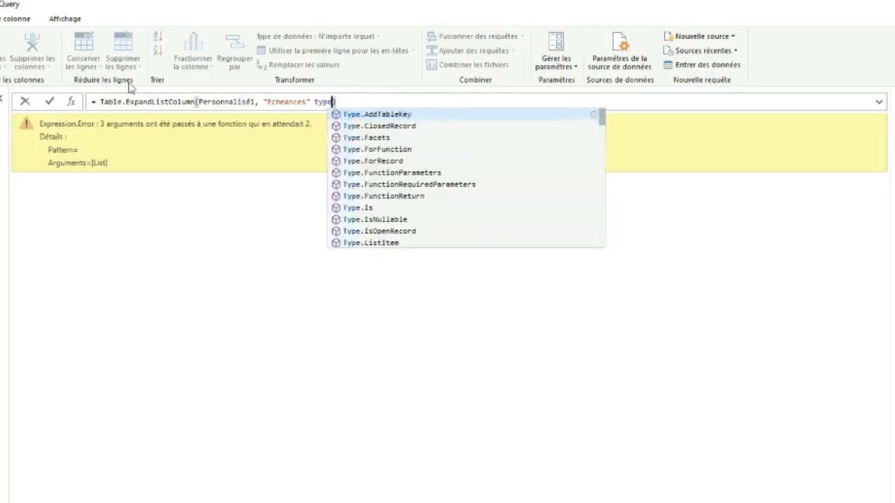
click(52, 100)
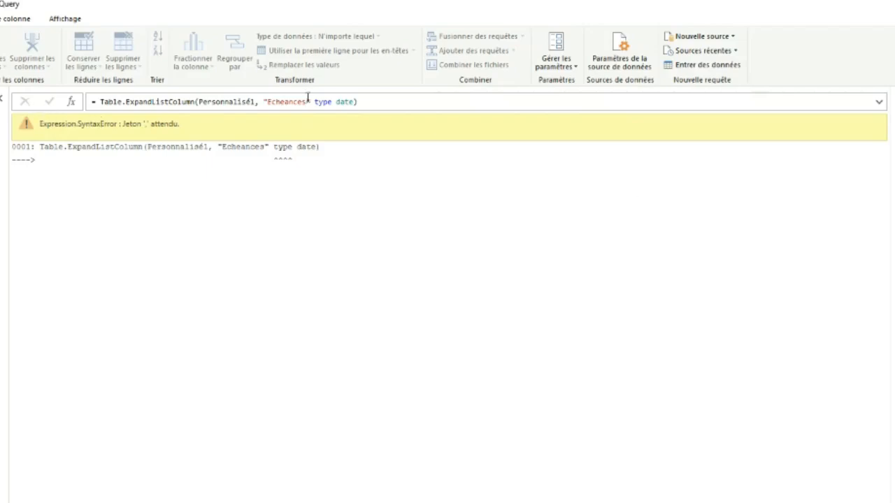
Remove type date from the Table.ExpandListColumn formula and validate it
click(349, 102)
key(BackSpace)
key(BackSpace)
key(BackSpace)
key(BackSpace)
key(BackSpace)
key(BackSpace)
key(BackSpace)
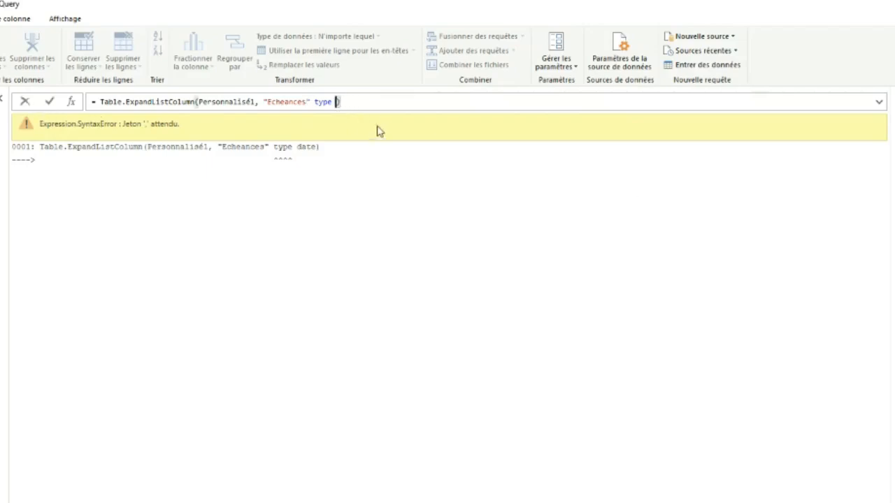
key(BackSpace)
key(BackSpace)
key(BackSpace)
key(Return)
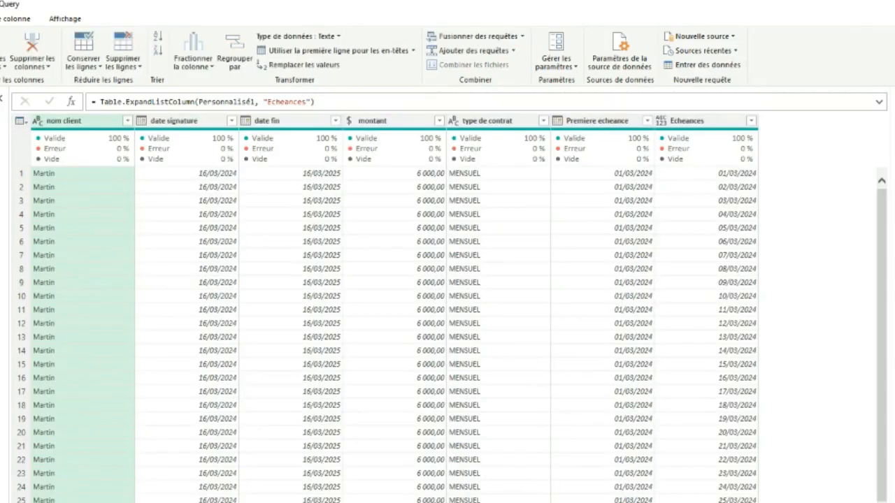
Set the expanded Echeances column's data type to Date and look through its dates
click(661, 123)
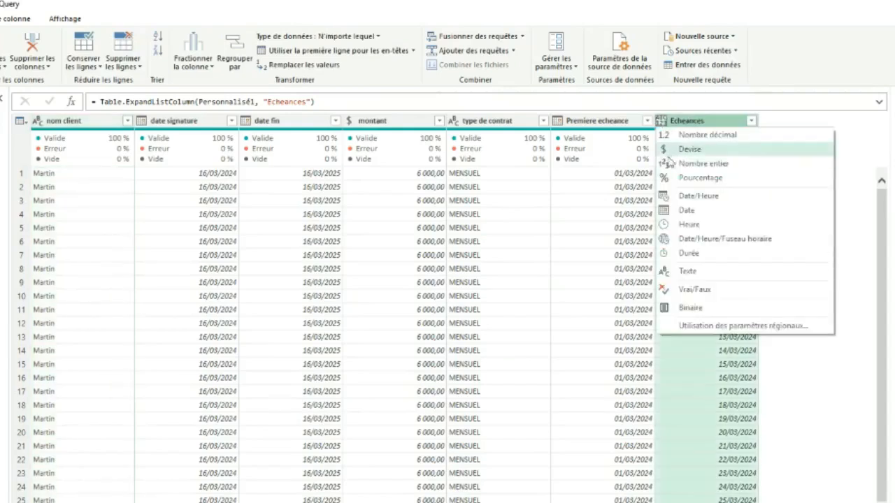
click(683, 212)
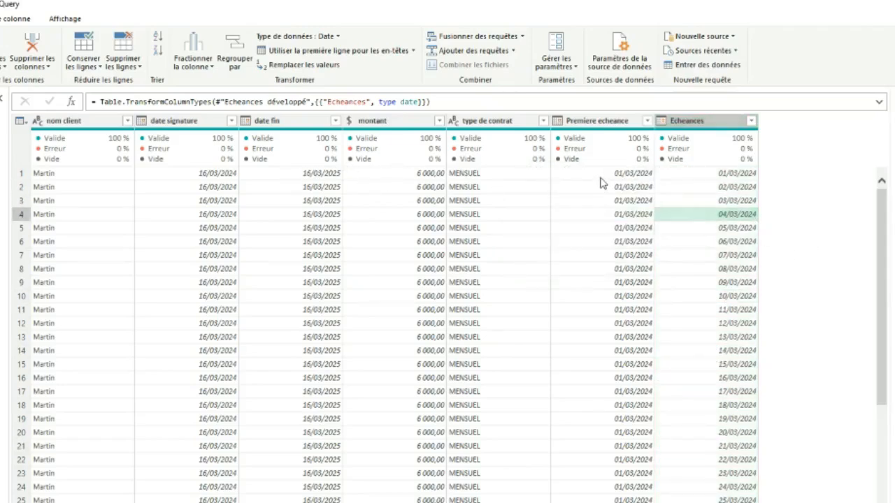
click(728, 179)
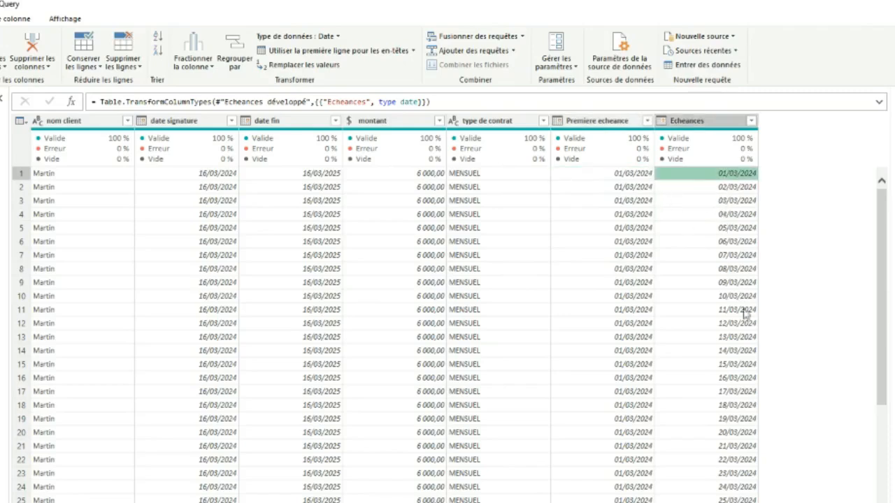
scroll(716, 365, down, 7)
scroll(710, 366, up, 7)
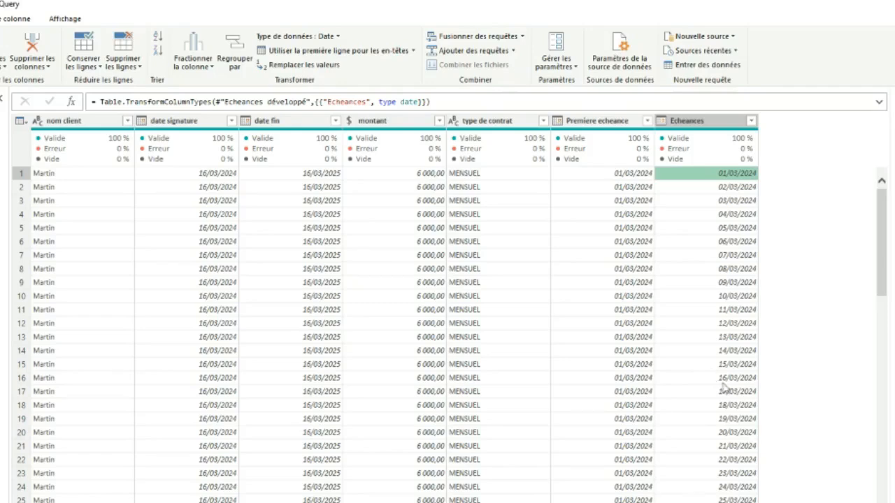
Start a conditional column named Pas that outputs 1 when type de contrat equals MENSUEL
click(6, 19)
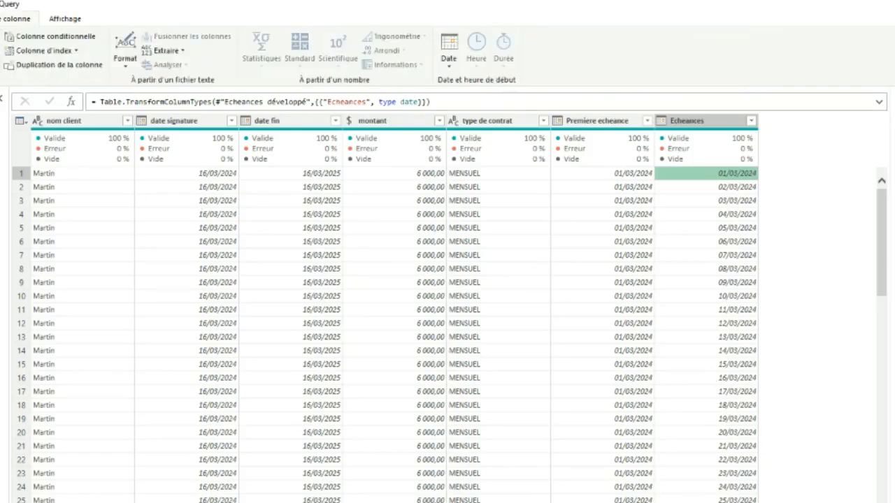
click(28, 37)
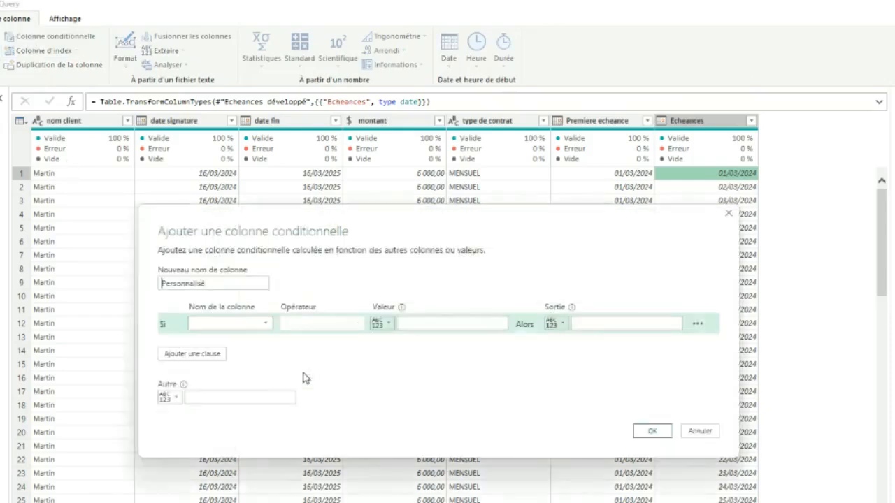
double_click(234, 284)
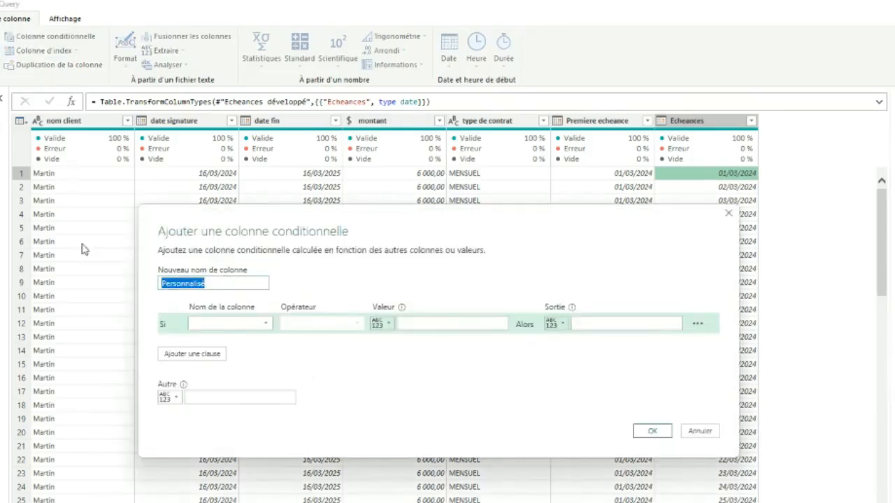
text(Pas)
click(266, 325)
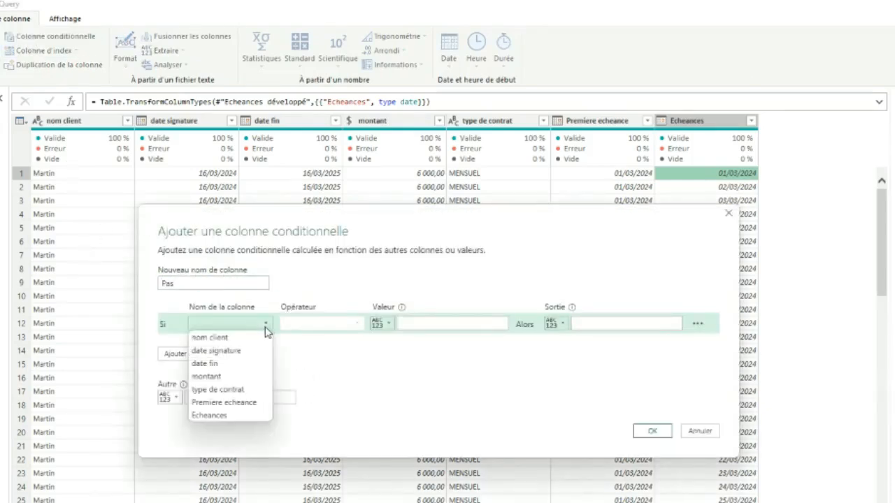
click(266, 390)
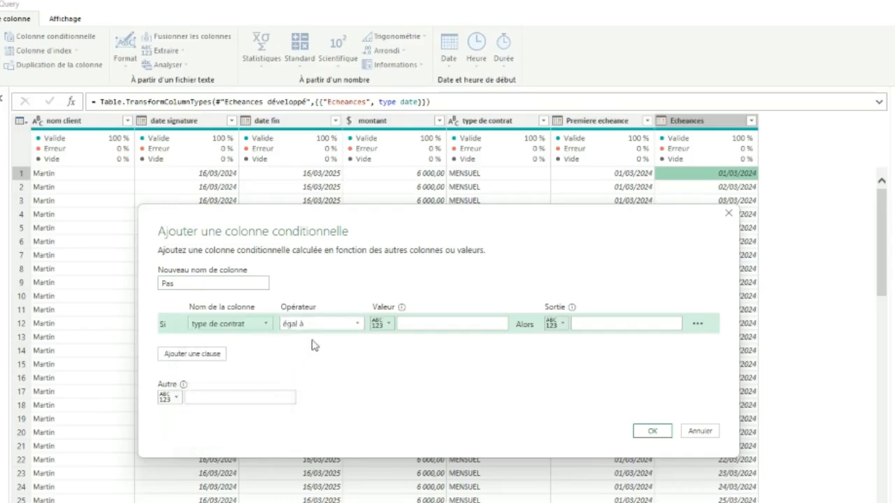
click(429, 323)
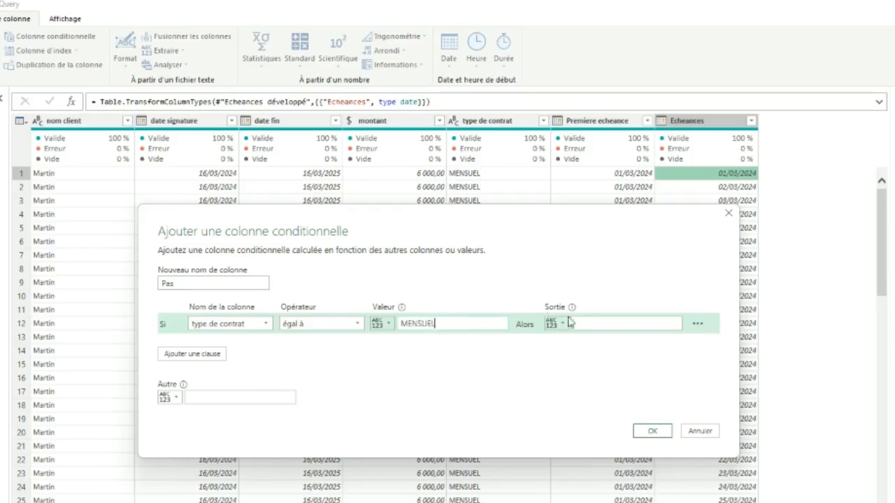
click(615, 324)
Add a clause outputting 3 when type de contrat equals TRIMESTRIEL, set the otherwise value to 12, and create the Pas column
click(197, 353)
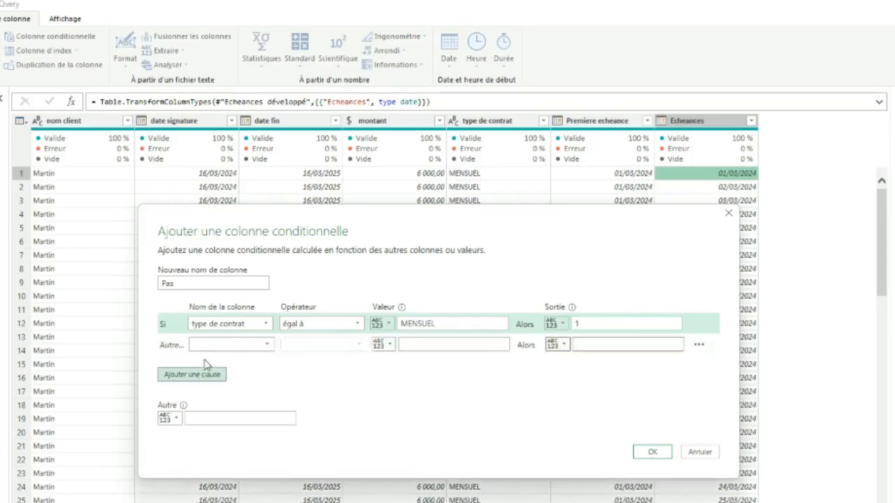
click(214, 344)
click(224, 411)
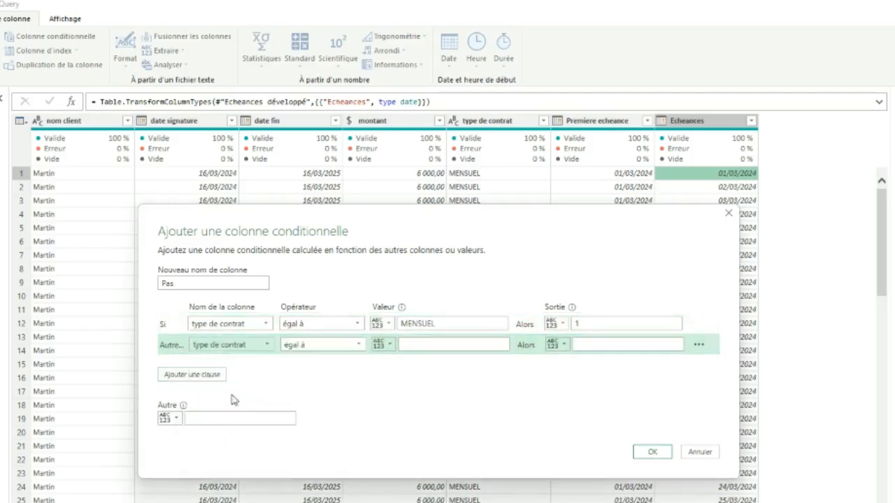
click(420, 341)
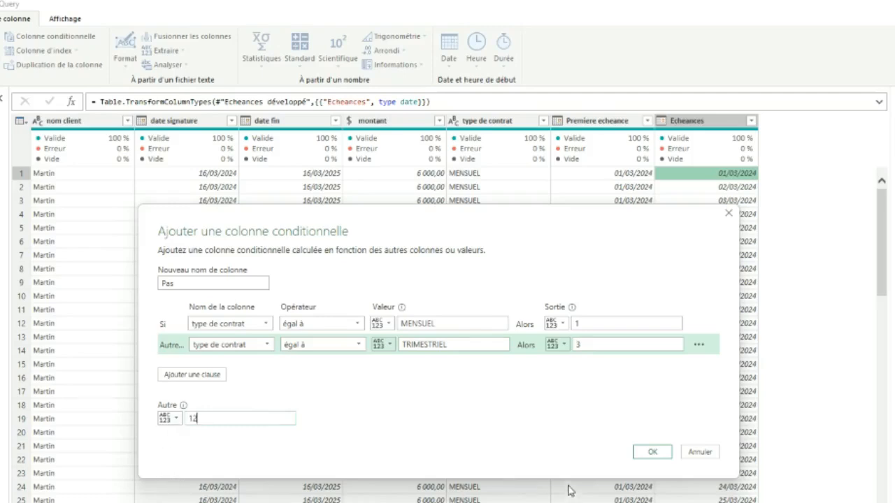
click(656, 453)
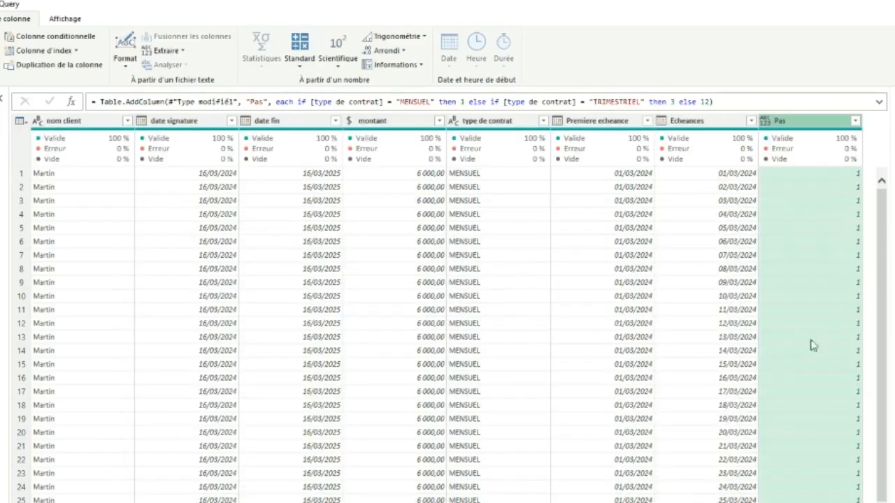
scroll(806, 184, down, 10)
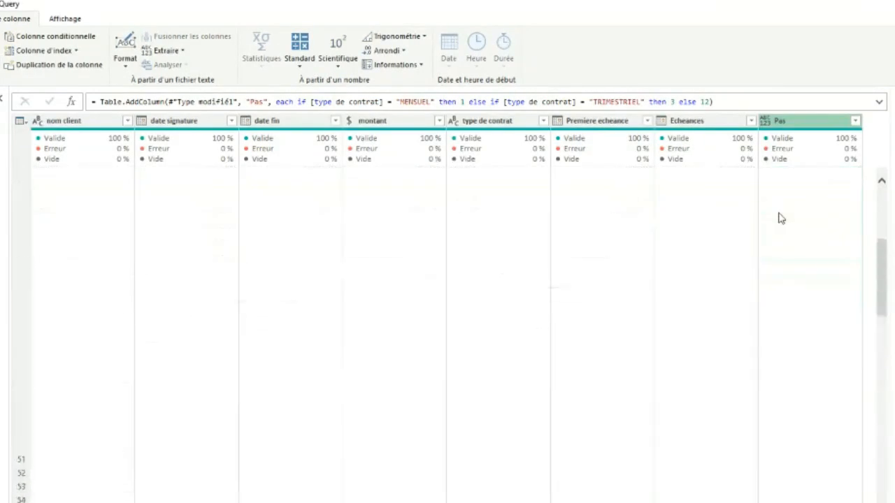
scroll(781, 218, up, 10)
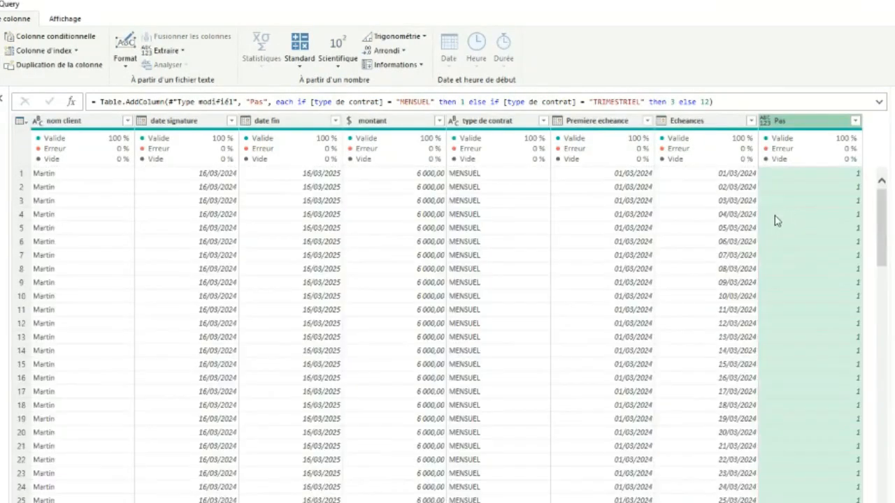
Add type number as the last argument of the Pas column's Table.AddColumn formula and validate it
click(709, 98)
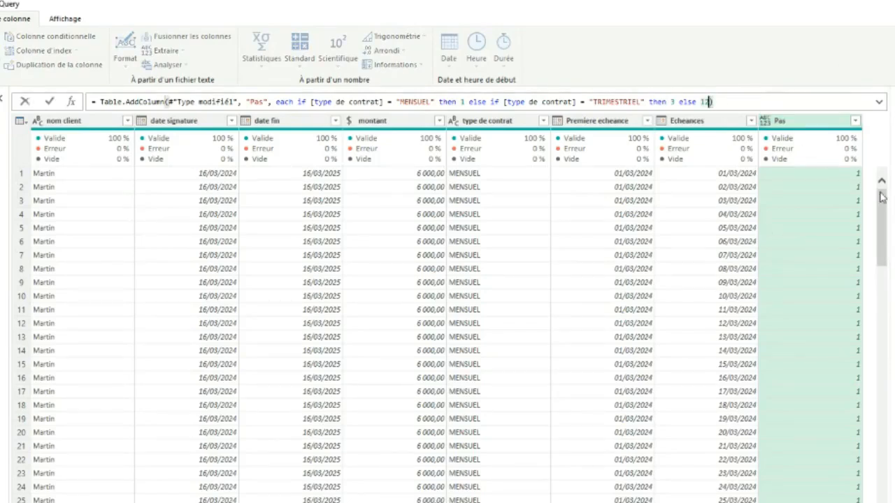
text(, type number)
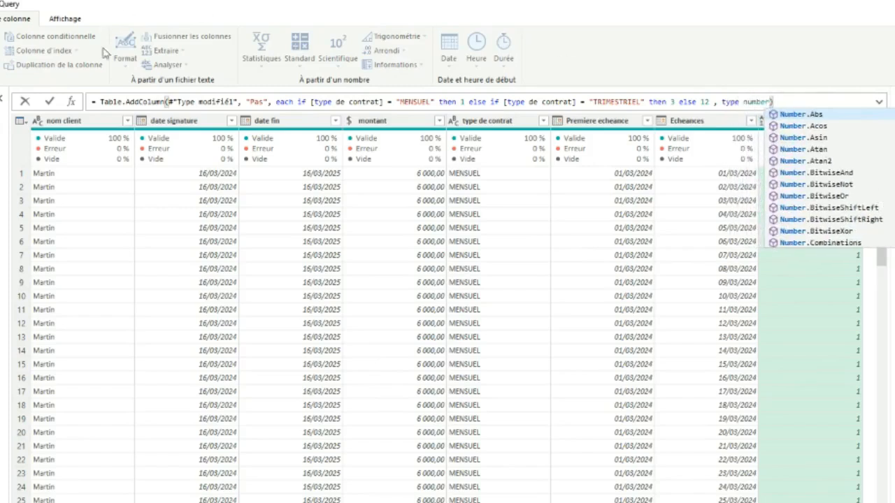
click(49, 102)
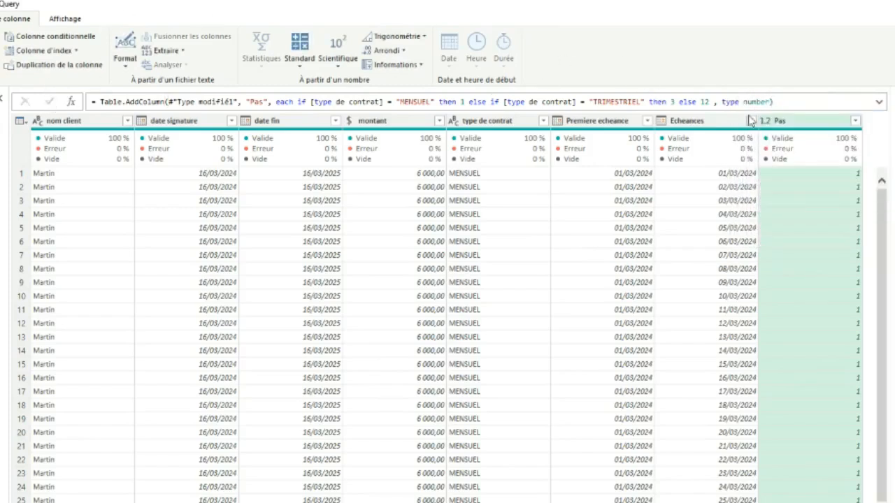
Replace type number with Int64.Type in the Pas column's Table.AddColumn formula and validate it
drag(767, 101, 733, 101)
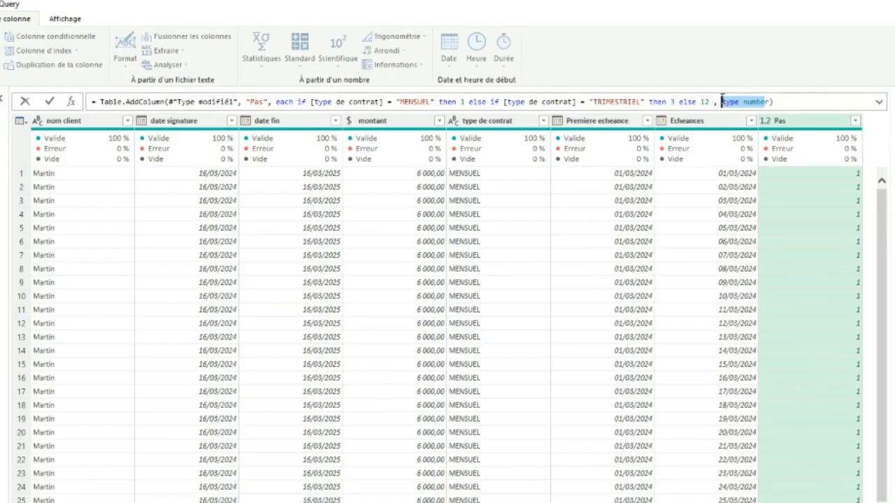
key(BackSpace)
text(int)
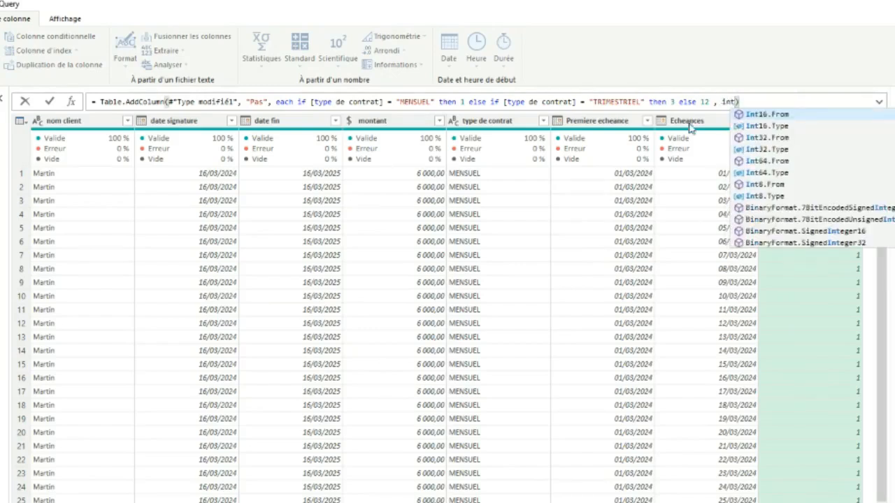
click(769, 173)
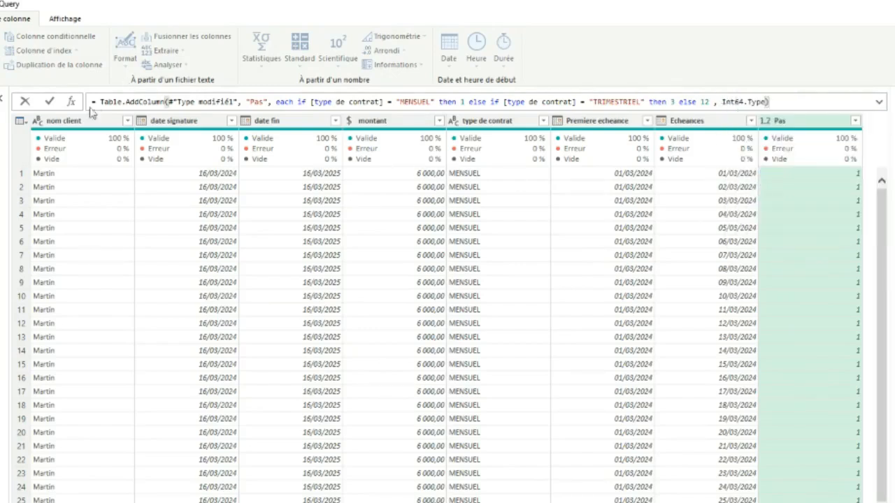
click(50, 103)
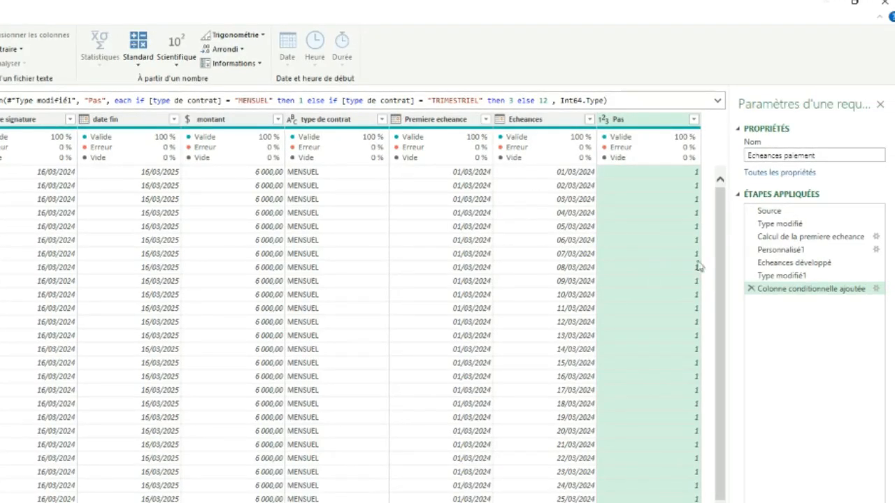
Insert a custom step after Colonne conditionnelle ajoutée and wrap its reference in an opening Table.AddColumn call
click(576, 173)
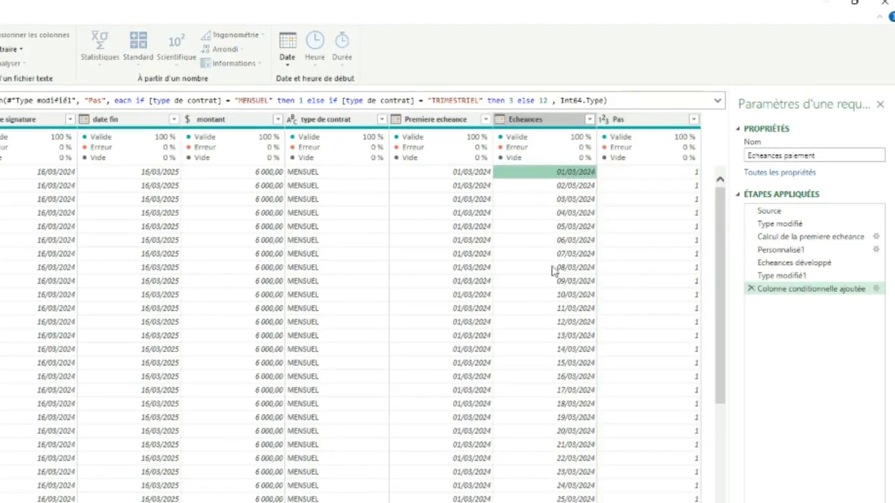
click(830, 294)
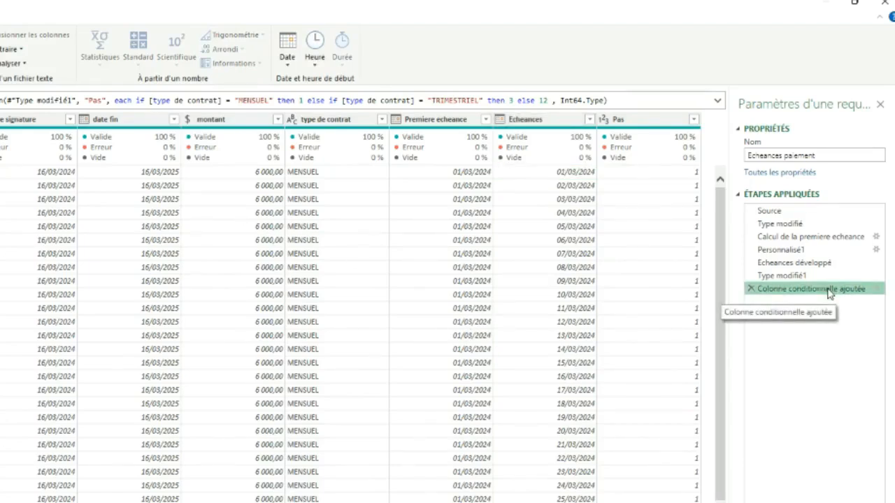
right_click(830, 294)
click(814, 362)
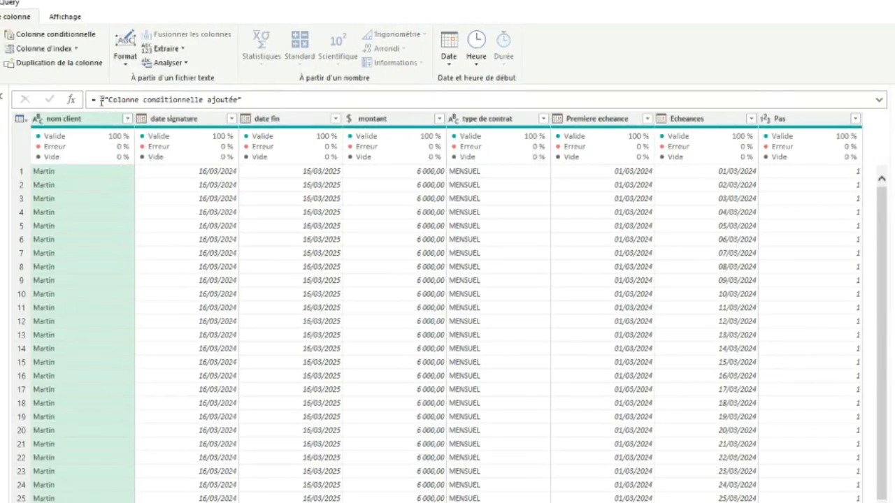
click(102, 100)
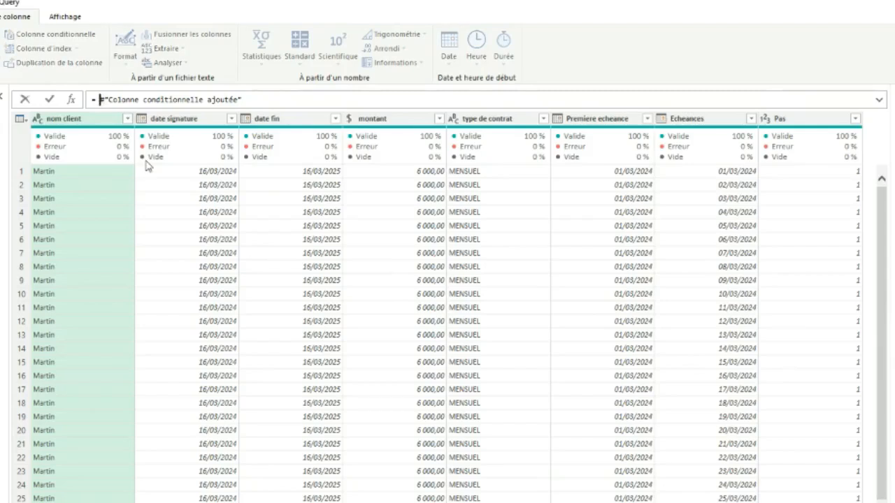
text(Table)
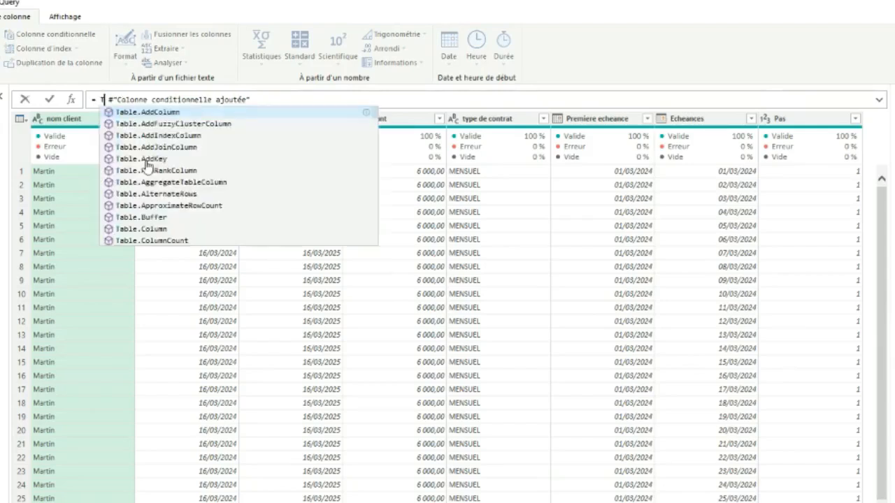
key(Tab)
key(Delete)
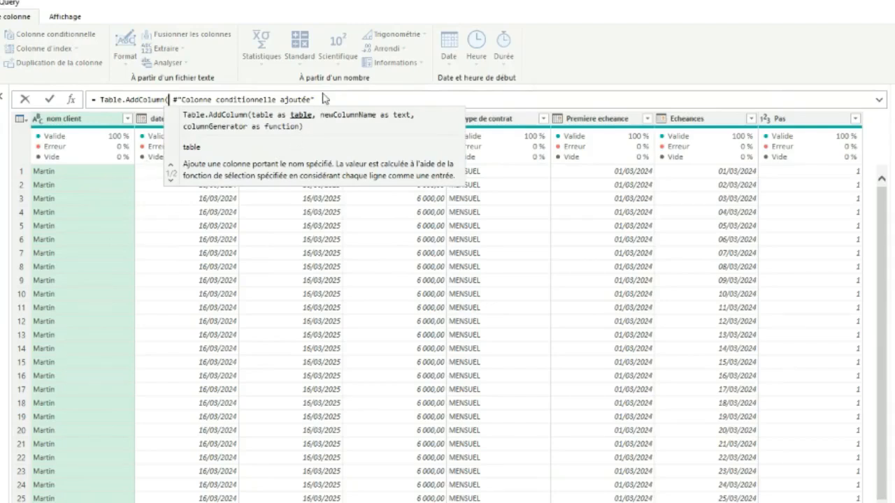
key(Return)
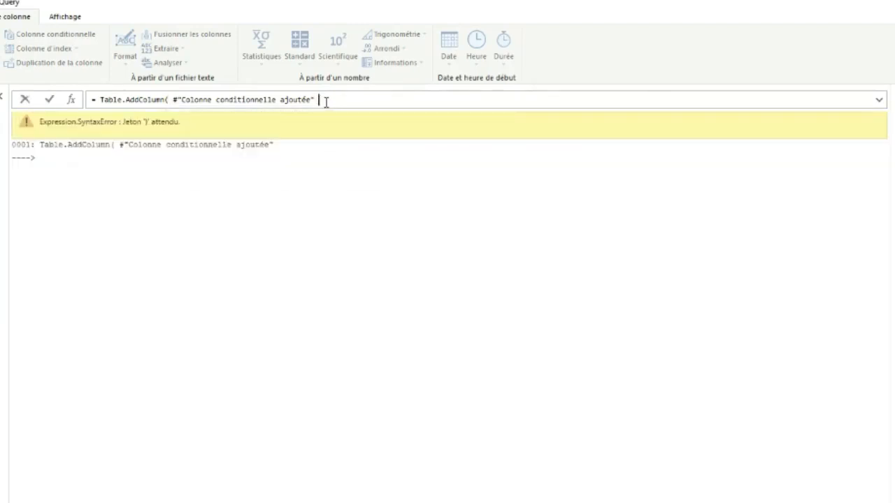
text(,)
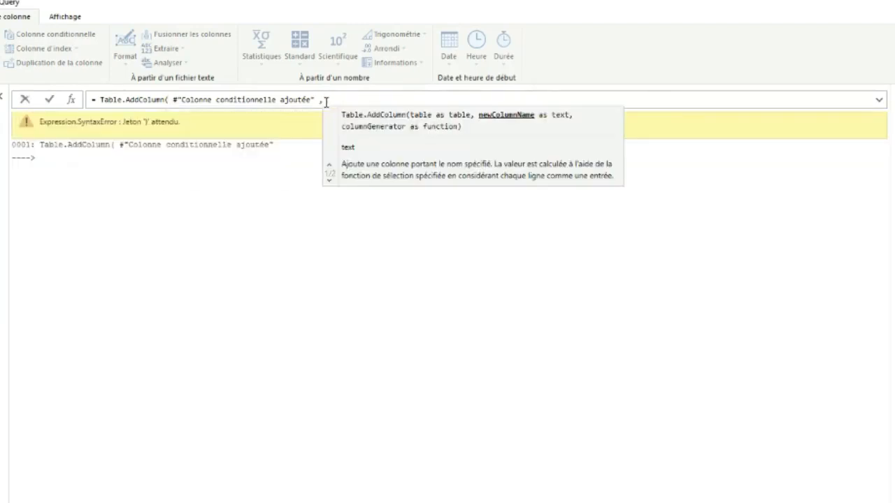
text("PourFiltre)
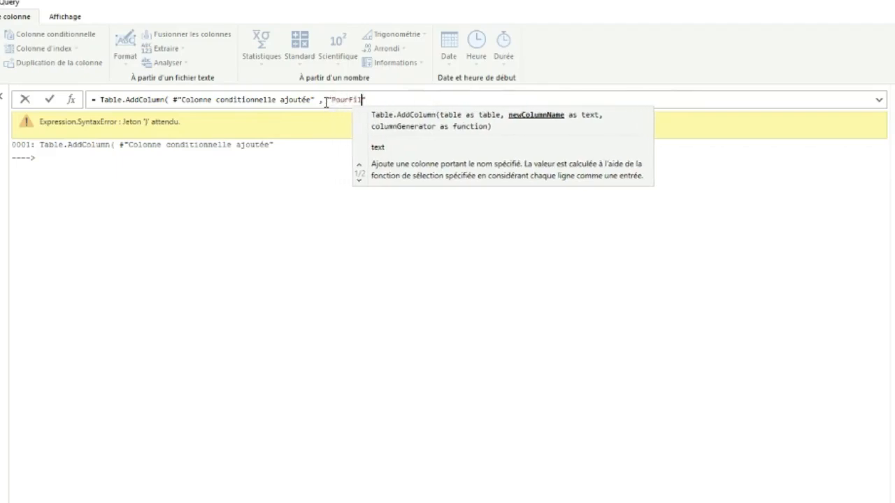
text(" ,)
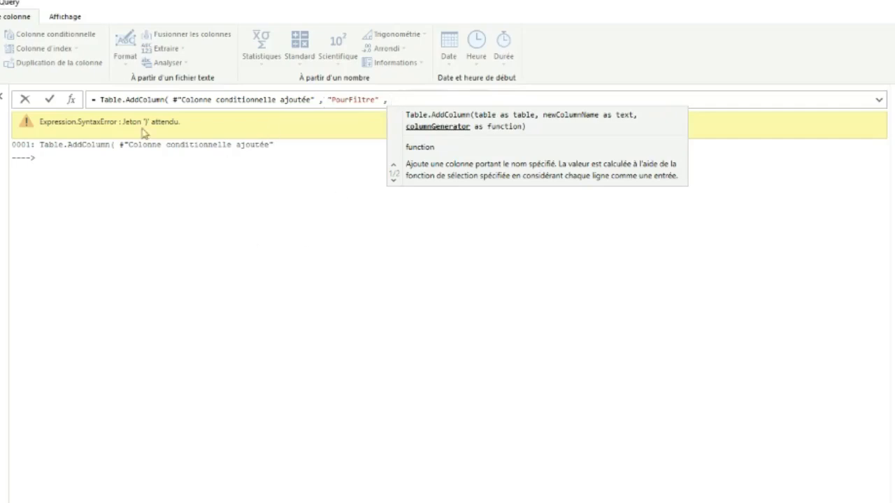
Complete the Table.AddColumn call with the column name "PourFiltre" and the generator each [Echeances], and validate it
text(each)
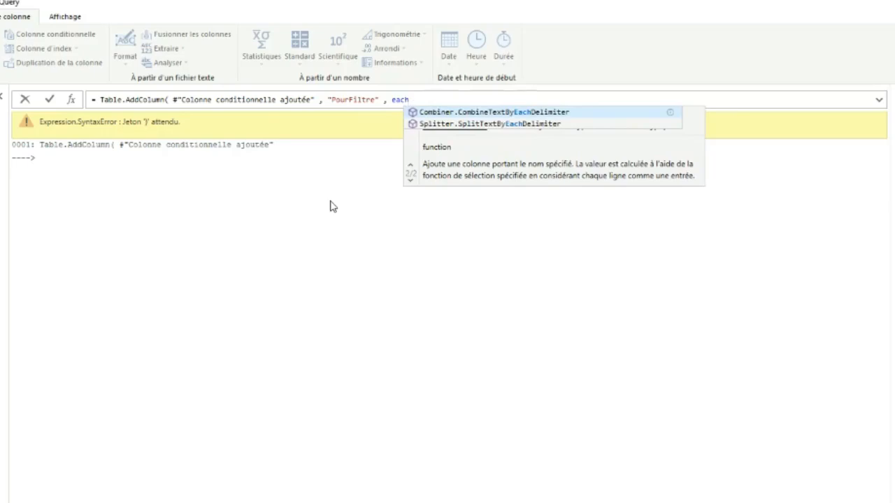
text( [)
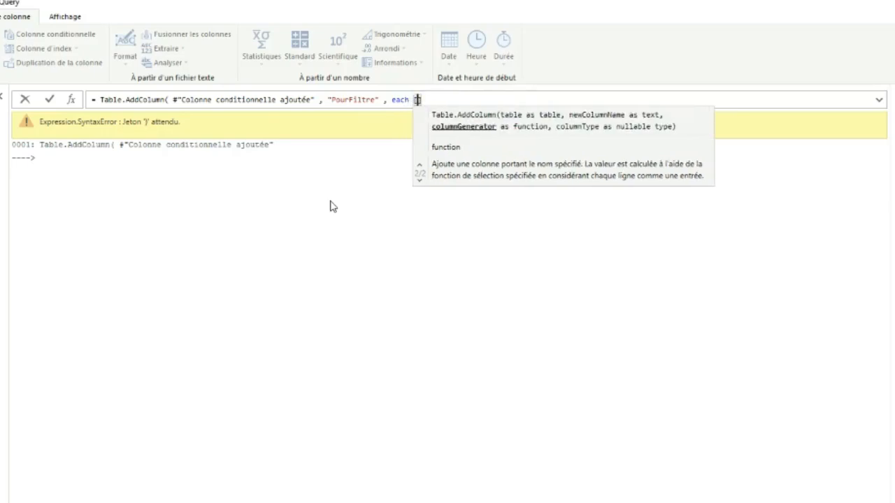
text(Echea)
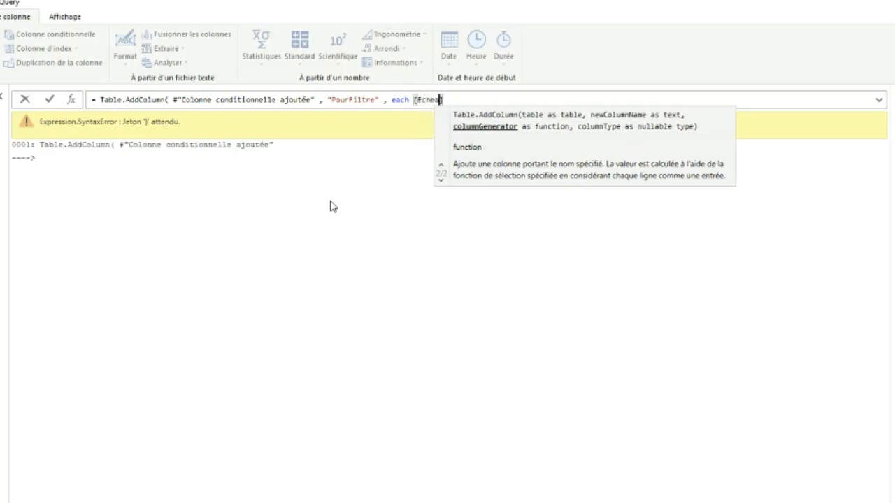
text(nces]))
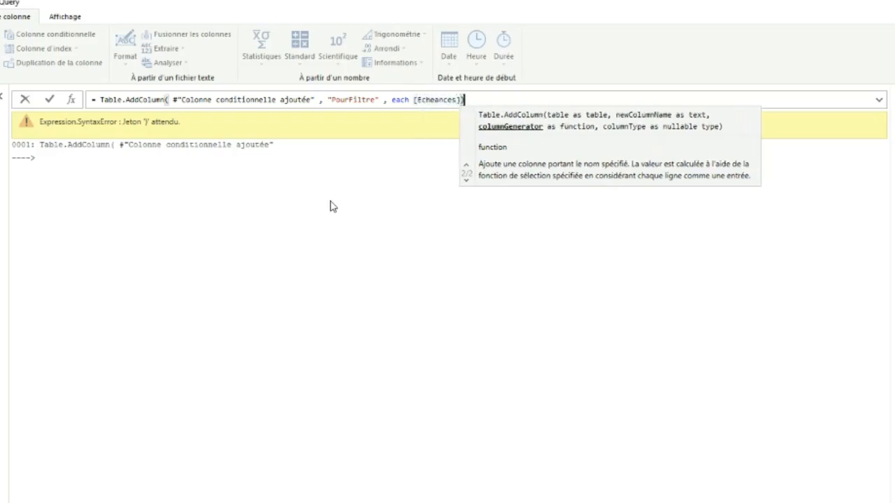
click(51, 100)
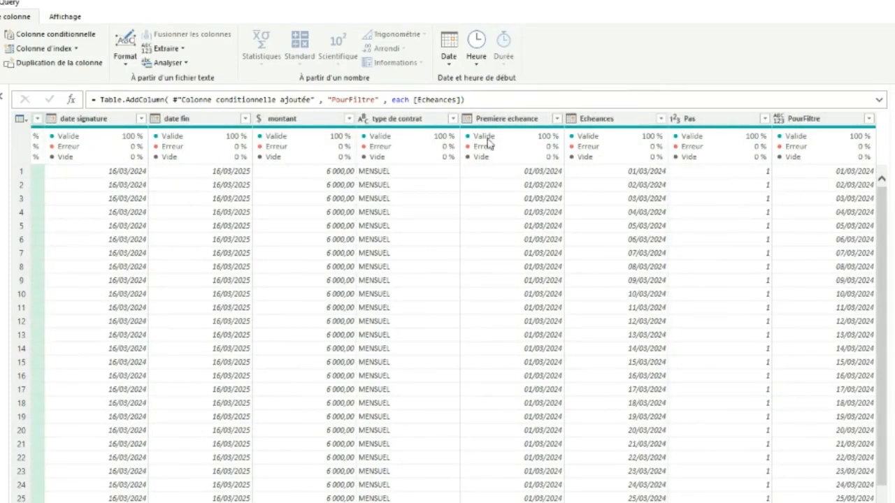
Replace [Echeances] in the PourFiltre formula with the start of an if test on [type de contrat]
drag(463, 100, 414, 103)
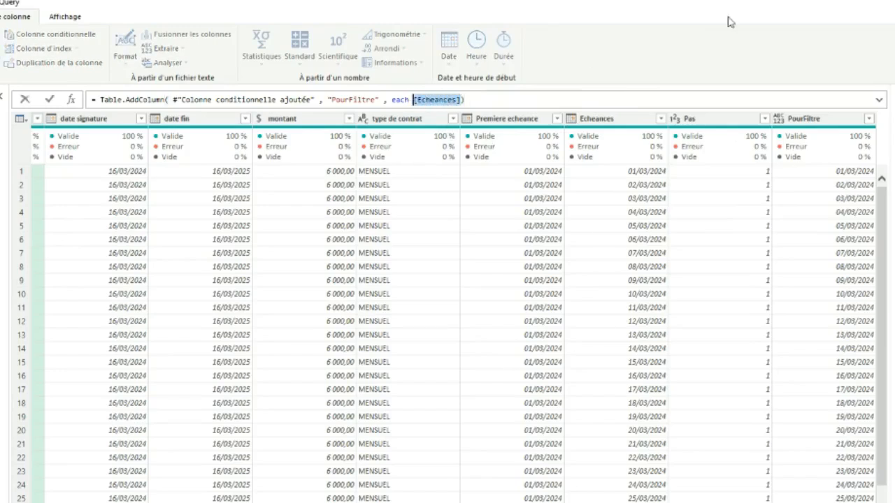
key(BackSpace)
text(if)
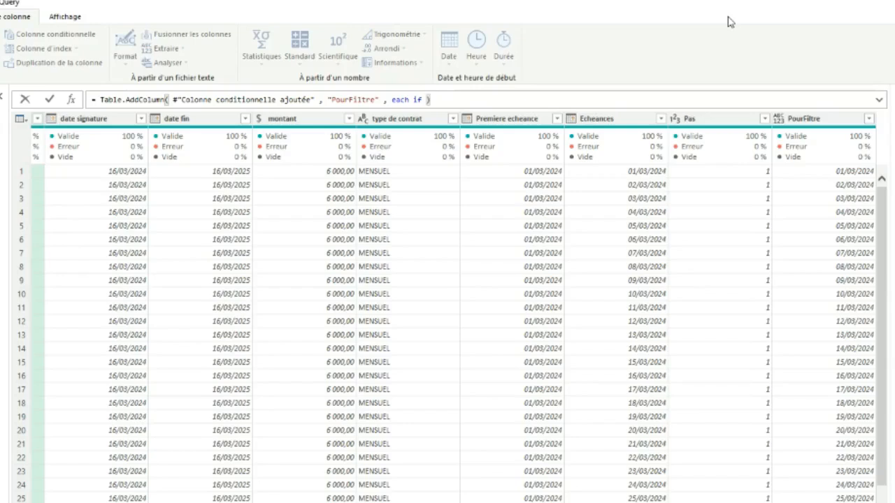
text([t)
text(yupe)
key(BackSpace)
key(BackSpace)
key(BackSpace)
text(pe de c)
text(ontrat)
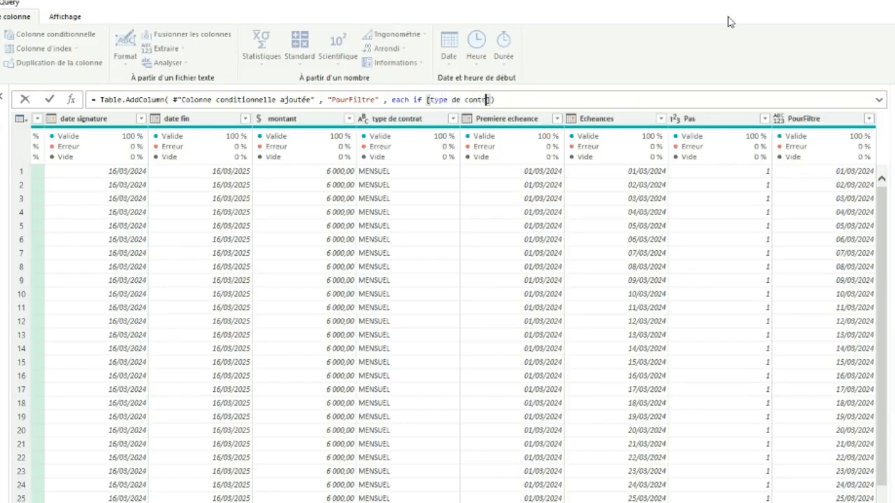
text(] = "CONTRACTUE)
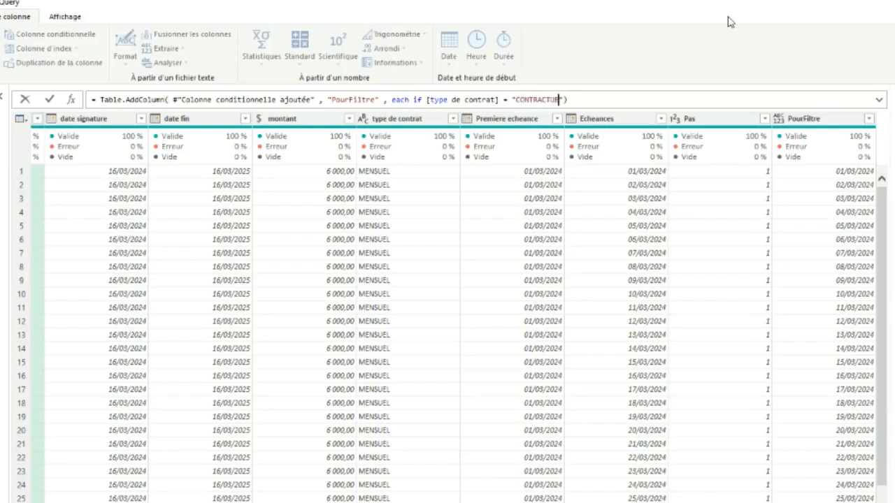
Compare [type de contrat] with "COMPTANT" in the PourFiltre formula's if test
key(BackSpace)
key(BackSpace)
key(BackSpace)
key(BackSpace)
key(BackSpace)
key(BackSpace)
text(MPTANT)
text( then)
key(BackSpace)
key(BackSpace)
key(BackSpace)
key(BackSpace)
key(BackSpace)
key(BackSpace)
key(Right)
Finish the PourFiltre condition with then 1 else 0 and validate the formula
text(tjen)
key(BackSpace)
key(BackSpace)
key(BackSpace)
key(BackSpace)
text(hen 1)
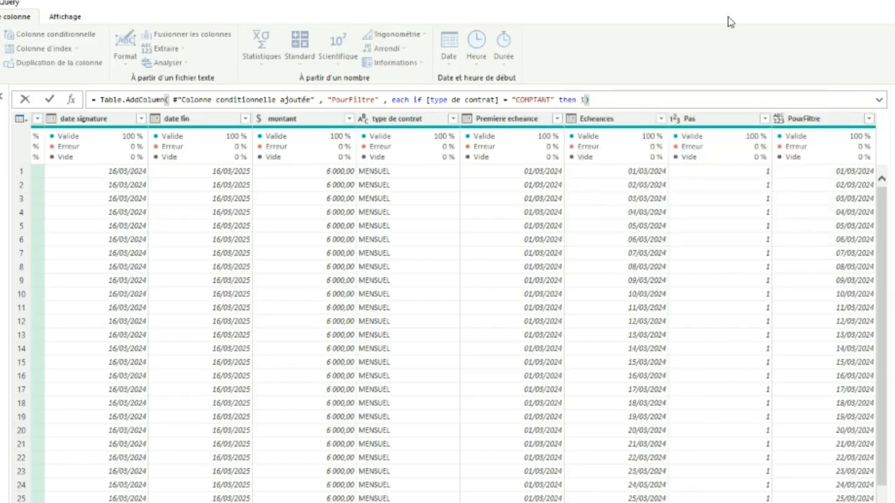
text( else )
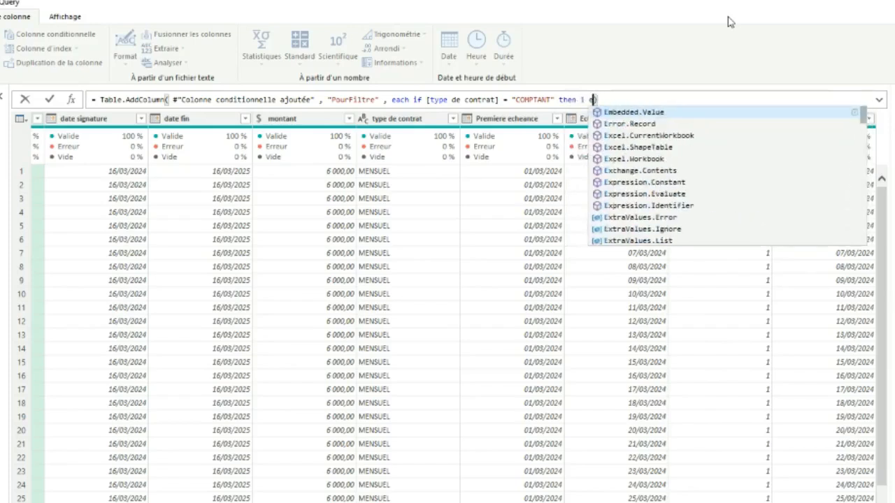
text(0)
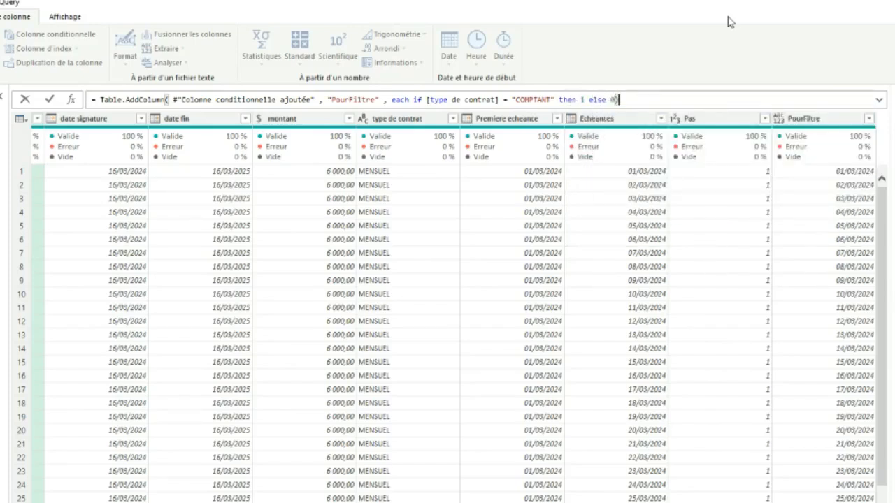
key(Return)
key(BackSpace)
click(49, 100)
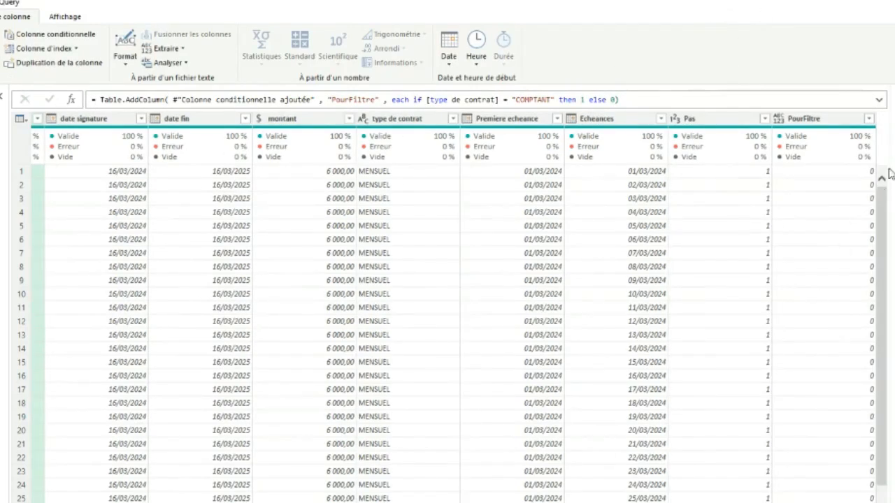
Filter the PourFiltre column to value 1 to check the matching rows, and remove the filter
click(869, 119)
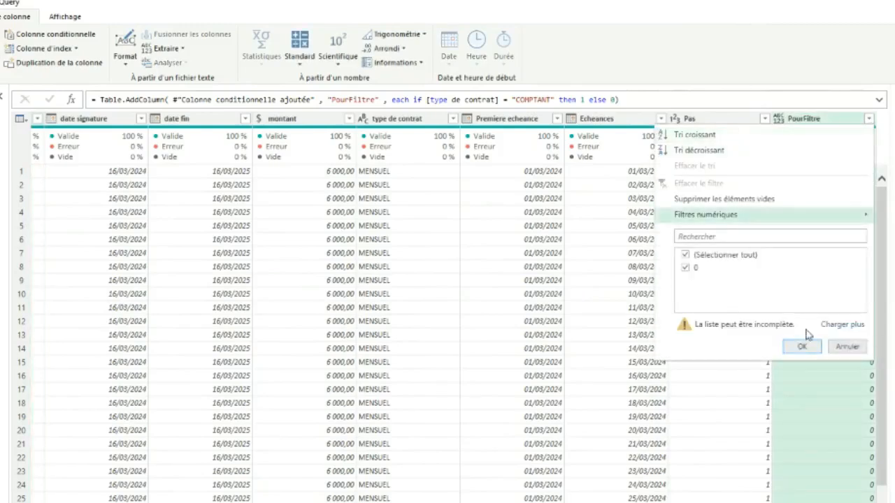
click(836, 325)
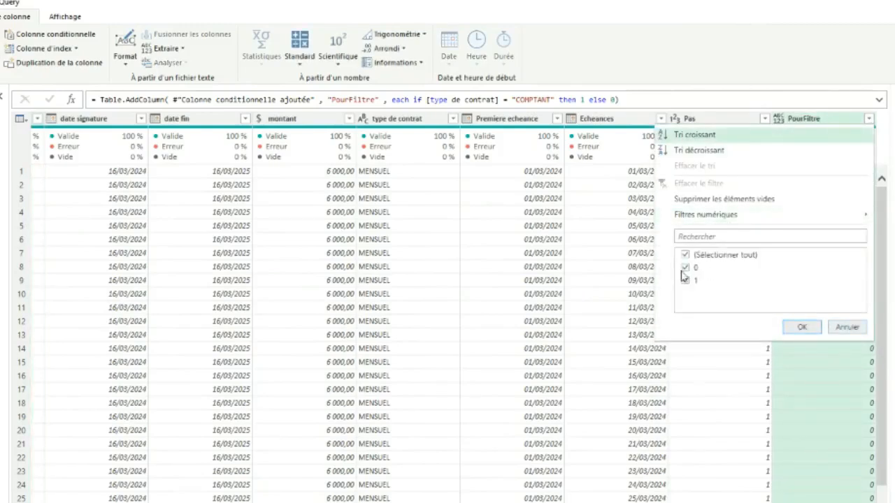
click(682, 267)
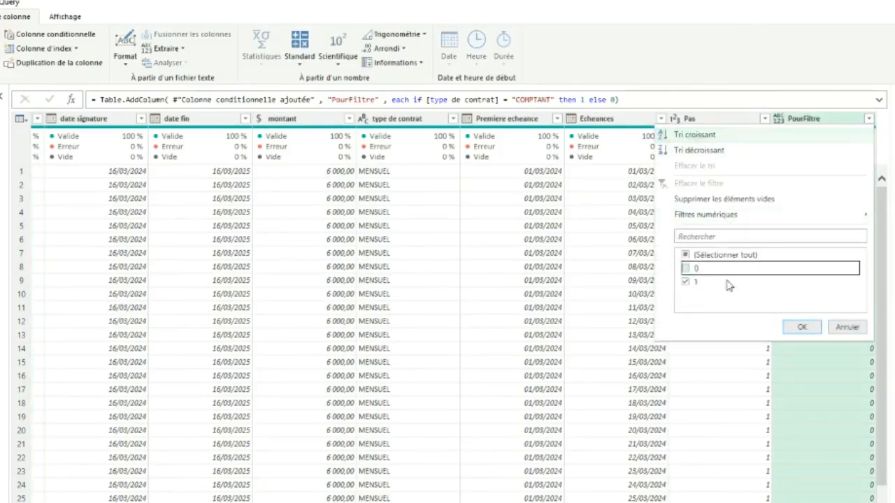
click(800, 326)
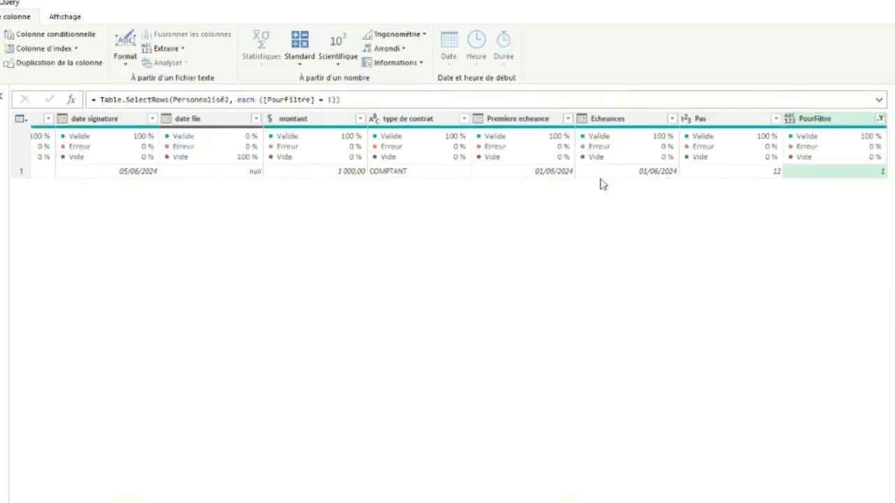
click(894, 244)
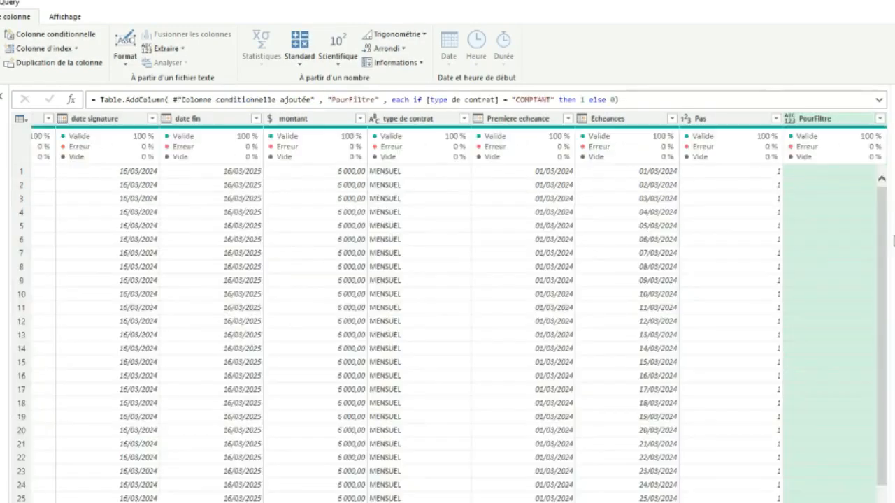
Replace the final 0 in the PourFiltre formula with a nested if test on Date.Day([Echeances])
click(614, 100)
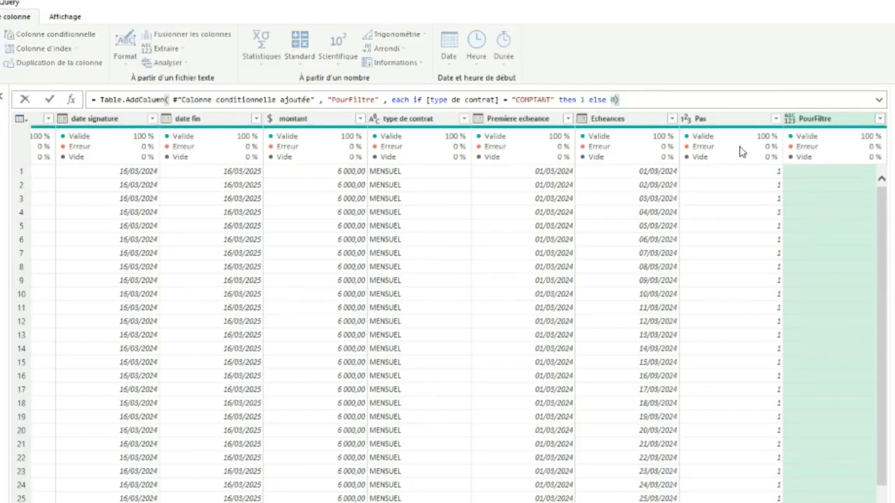
key(BackSpace)
text(if)
text(Date.Day)
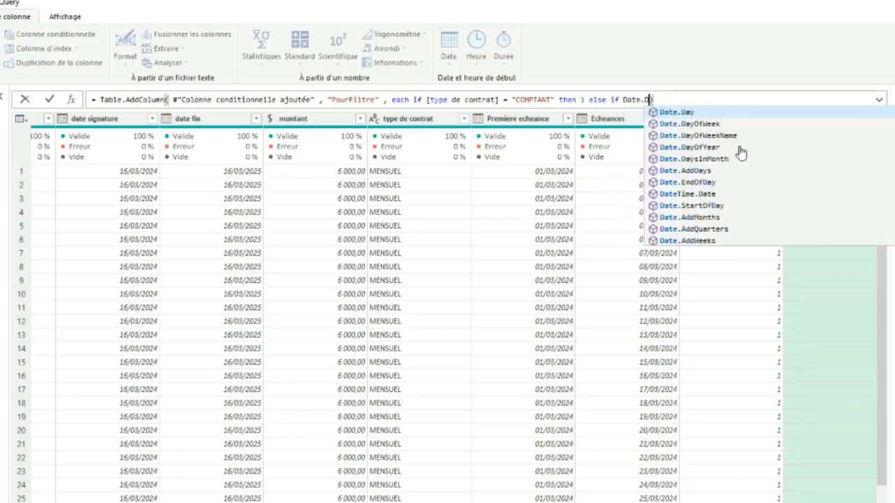
key(Escape)
text(()
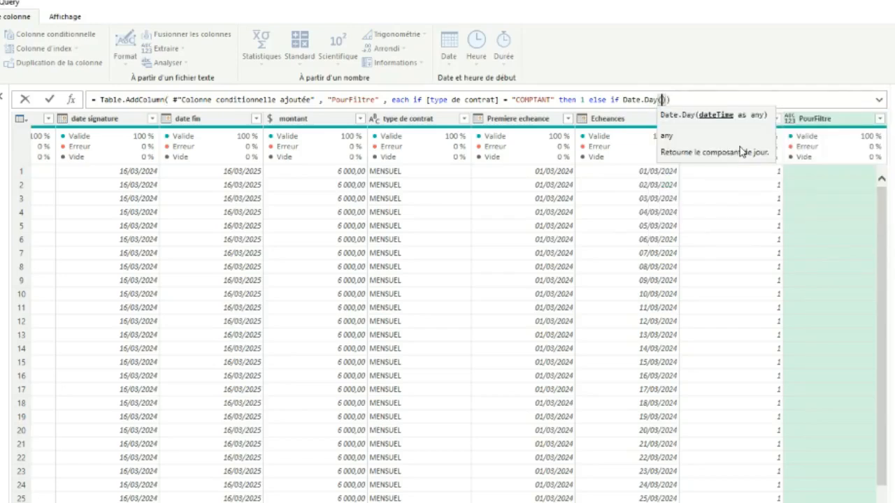
text([Echeances)
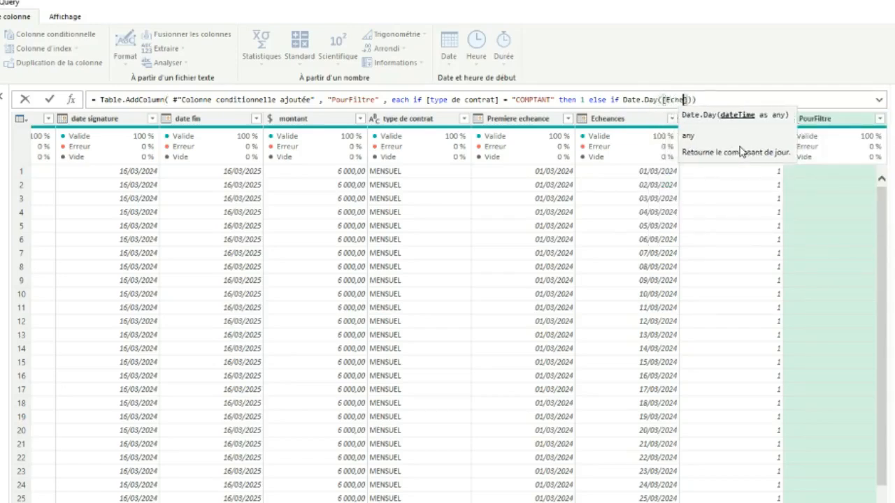
text(] =)
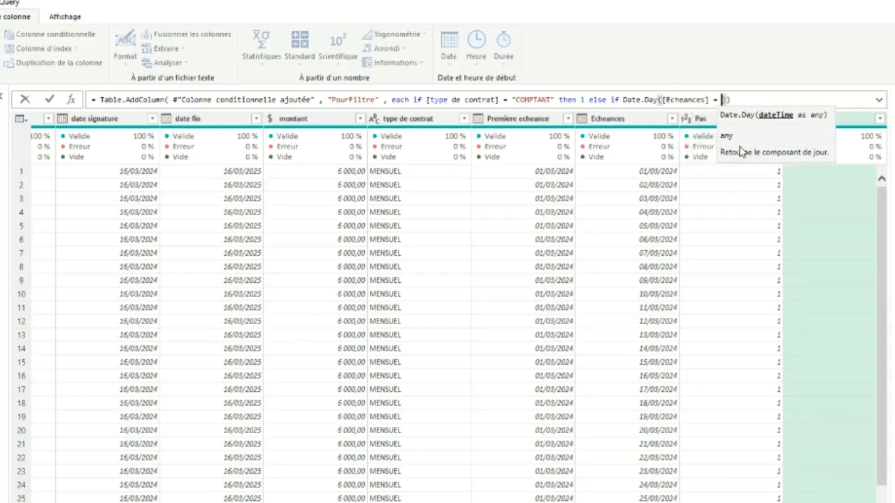
Compare Date.Day([Echeances]) with 1, outside the function's parentheses, and continue the condition with and
key(BackSpace)
key(BackSpace)
key(BackSpace)
key(Right)
text(=)
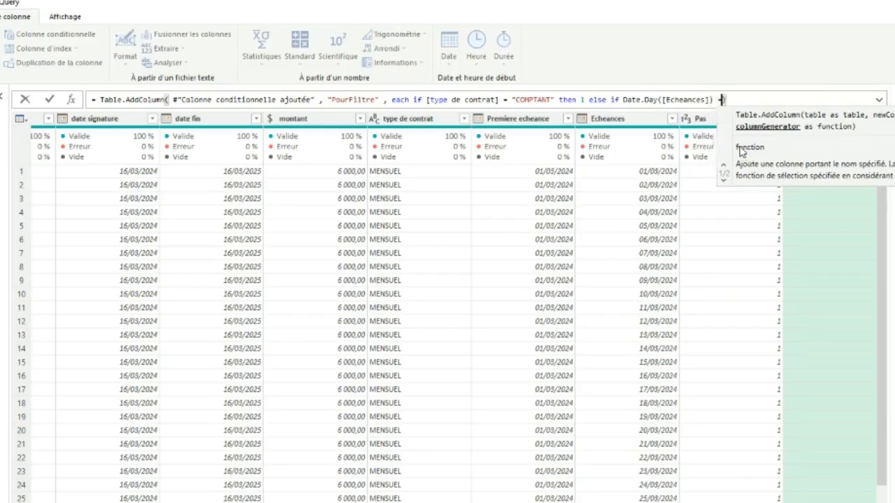
text( 1 and )
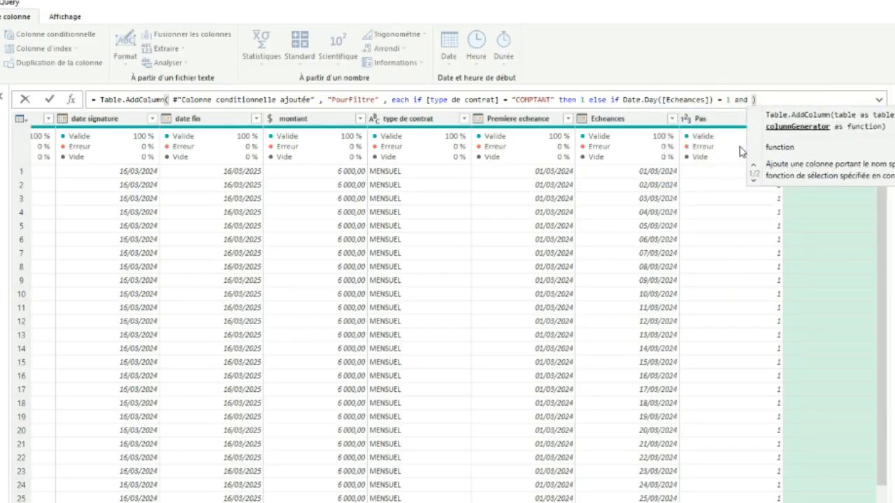
text(M)
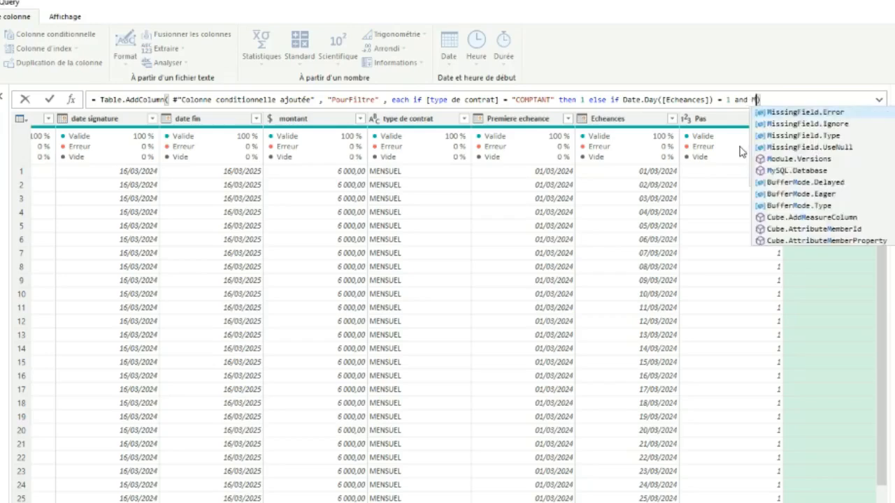
text(o)
Start the second part of the nested condition with the Number.Mod function
key(BackSpace)
key(BackSpace)
text(N)
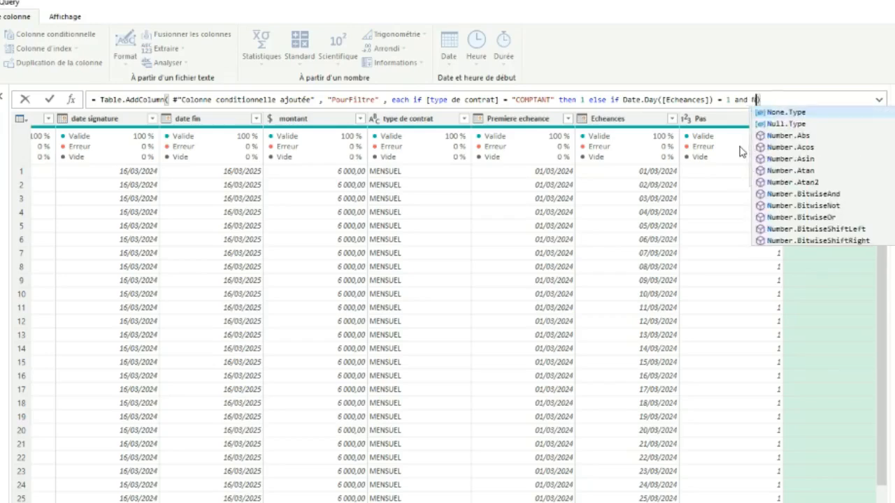
text(um)
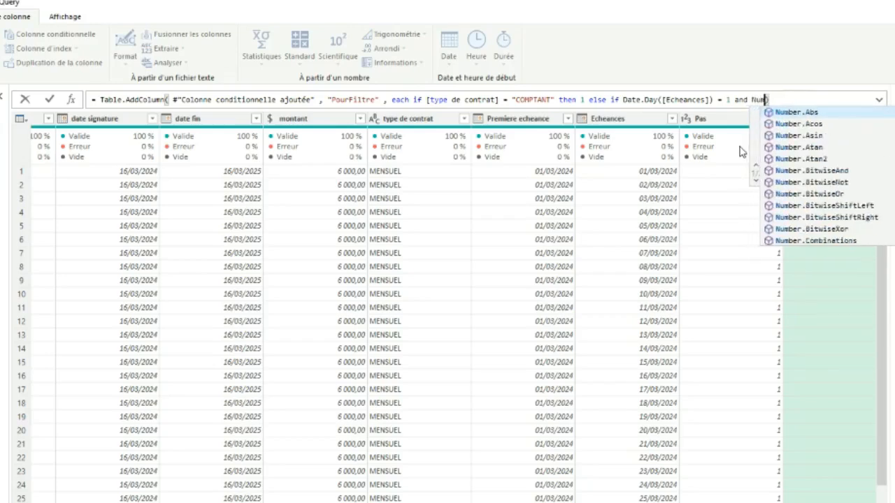
text(ber.Mod()
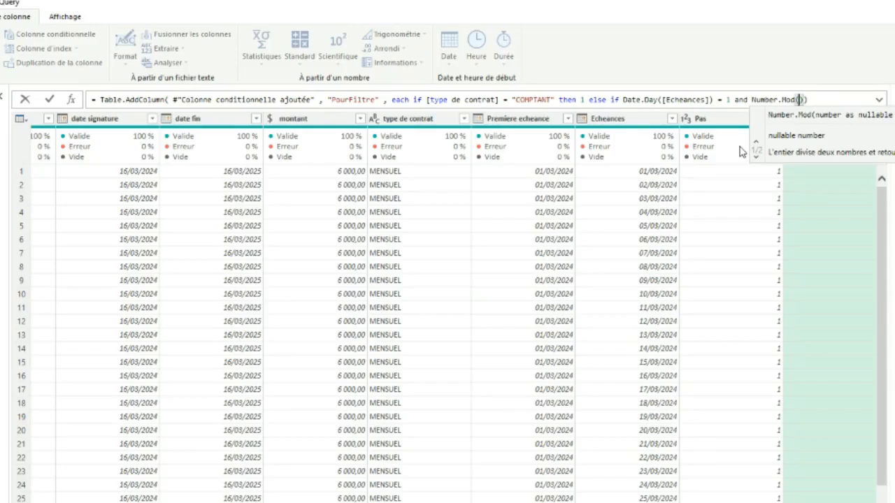
Enter Date.Month of [Echeances] as the start of Number.Mod's first argument
text(Date.Mo)
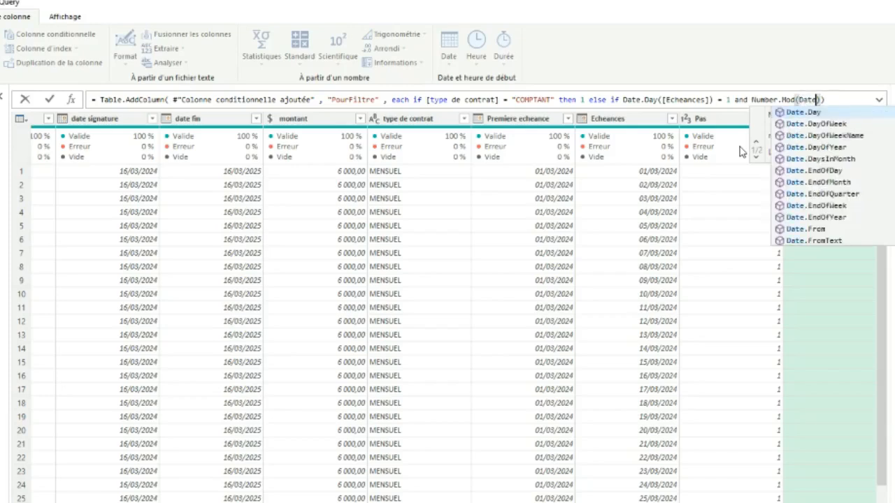
key(Tab)
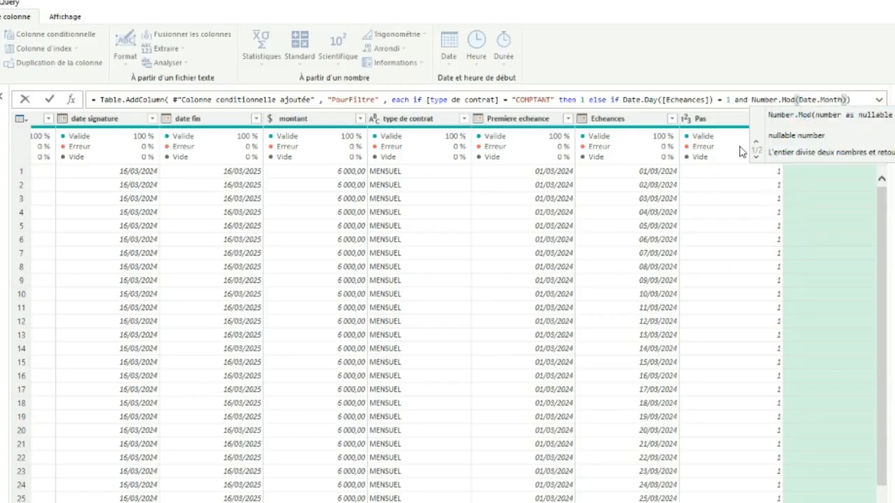
text(()
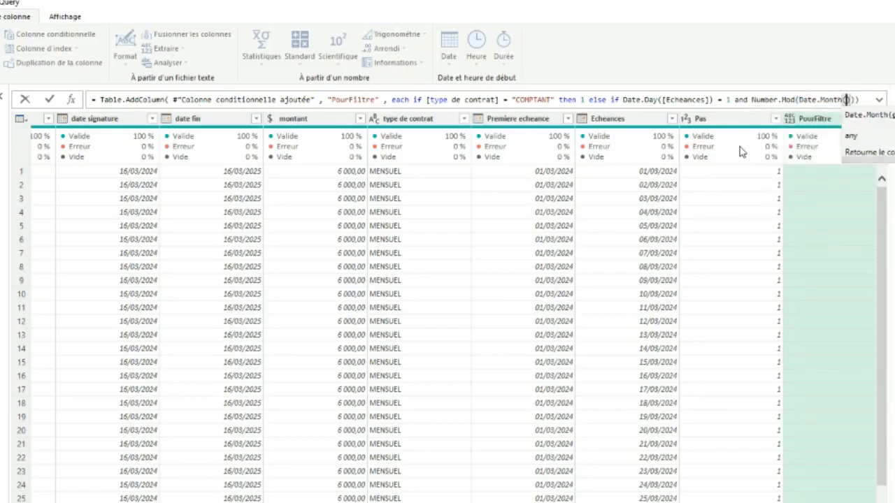
text([Echea)
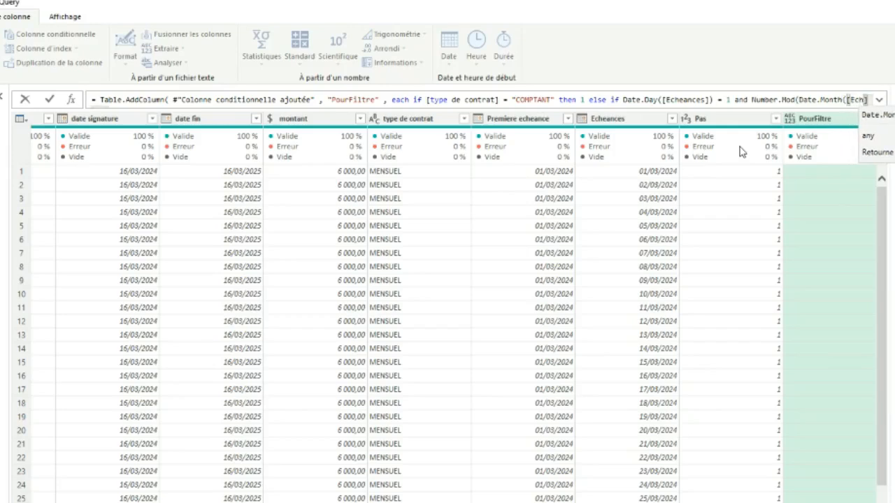
text(nces)
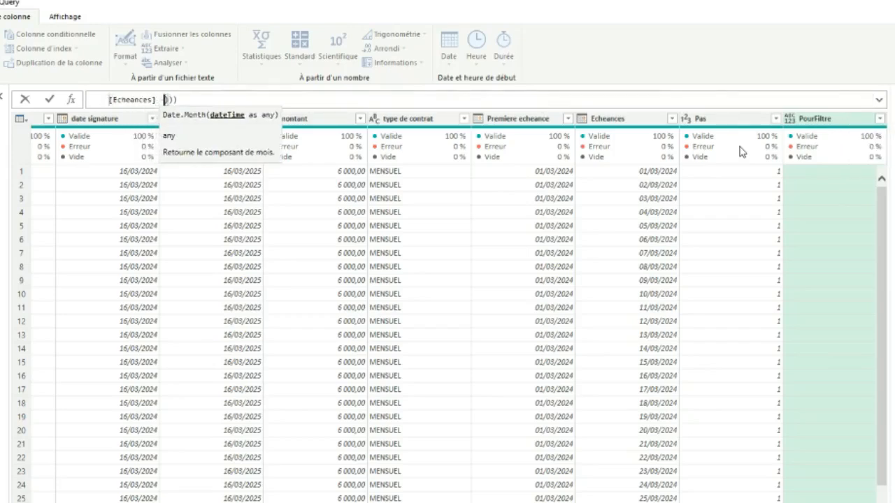
Subtract Date.Month([Premiere echeance]) in Number.Mod's first argument, with the column name enclosed in parentheses
text(- Date.M)
key(Tab)
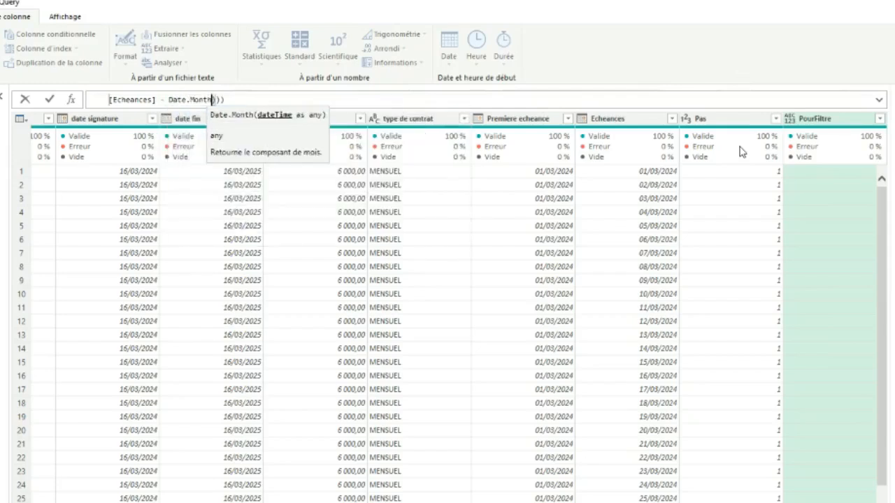
text(([Premiere e)
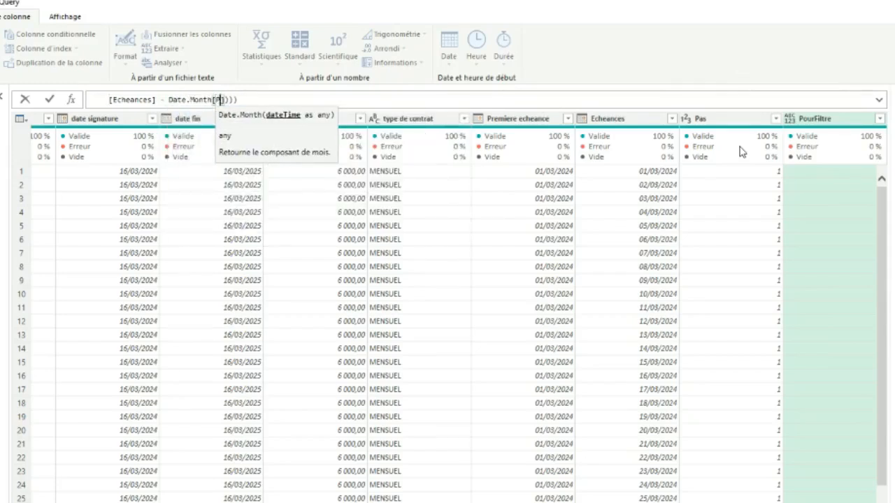
text(cheance)
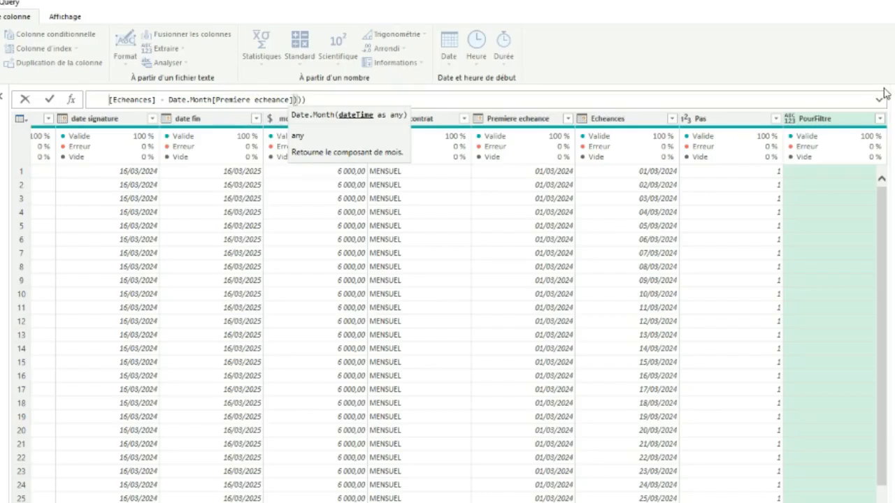
click(214, 100)
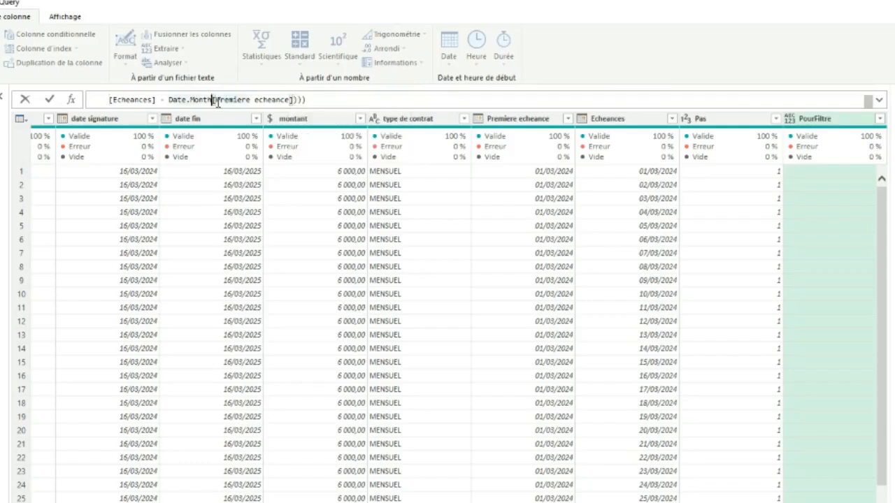
text([)
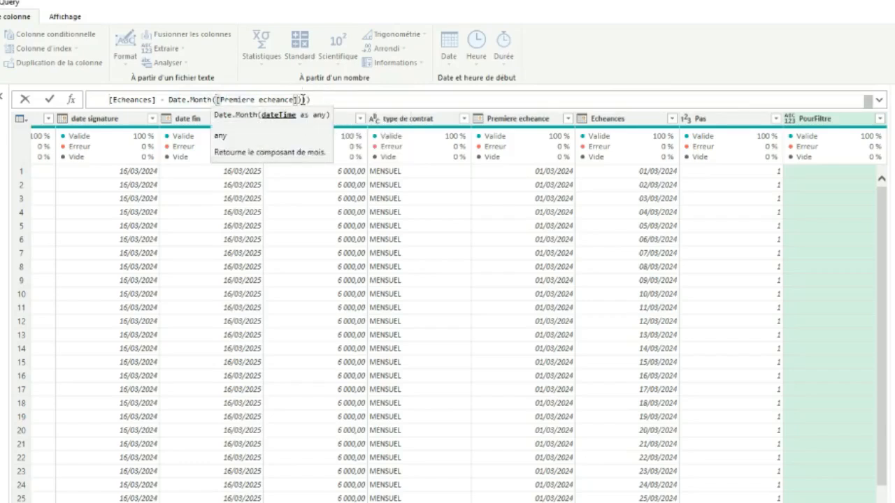
Add [Pas] as Number.Mod's divisor and close the first Date.Month parenthesis right after [Echeances]
click(301, 100)
text(,)
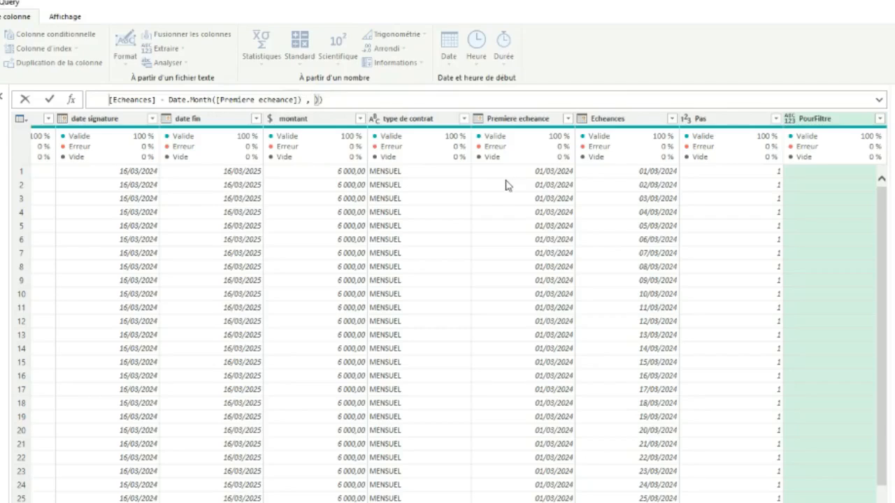
click(879, 99)
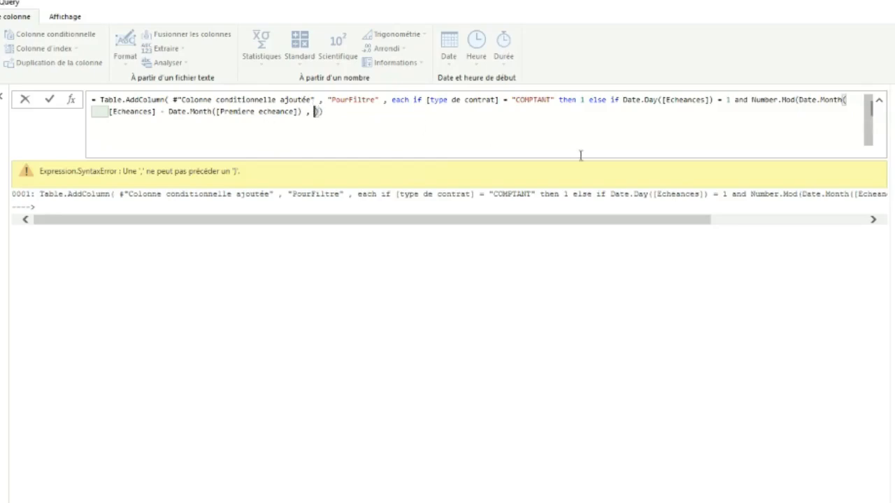
text([Pas)
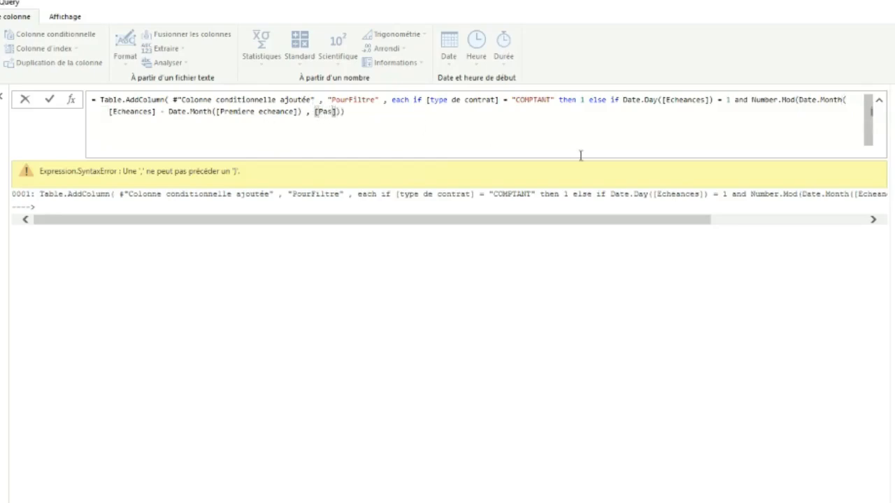
key(Right)
key(Right)
click(155, 112)
text())
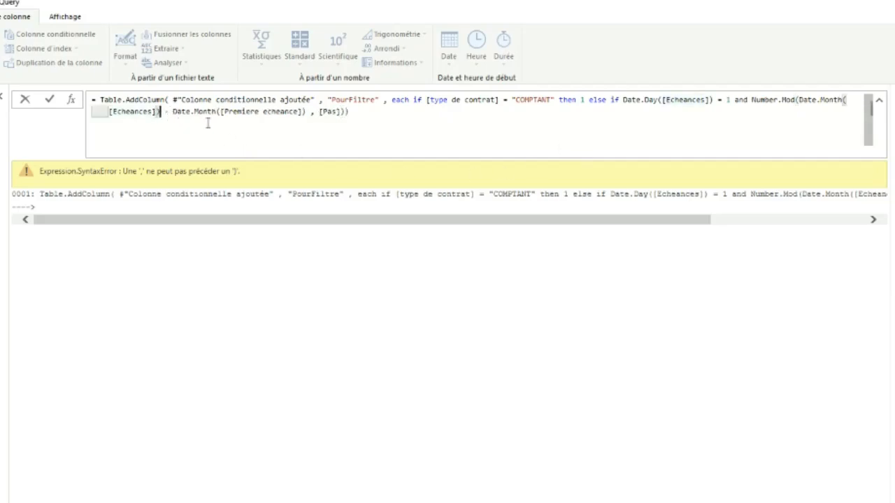
Finish the Number.Mod test with = 0 then 1 else 0 and validate the PourFiltre formula
click(348, 112)
key(BackSpace)
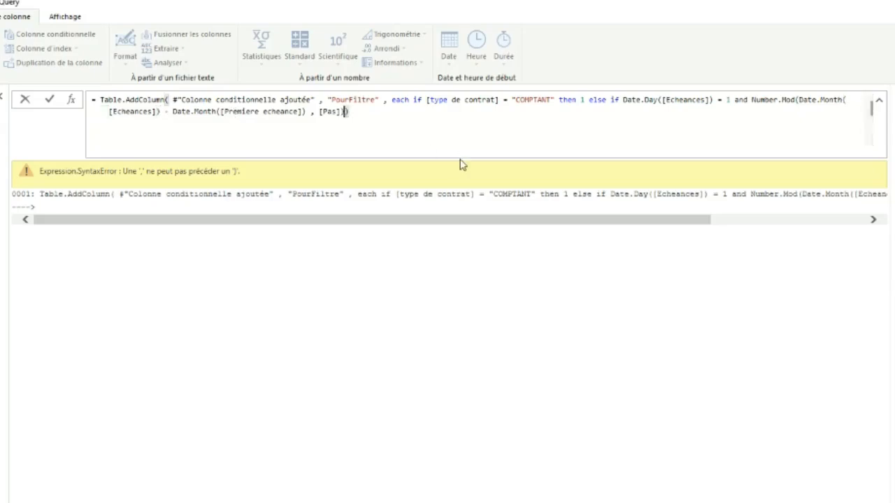
key(Left)
key(Right)
text(= 0 then 1 else 0)
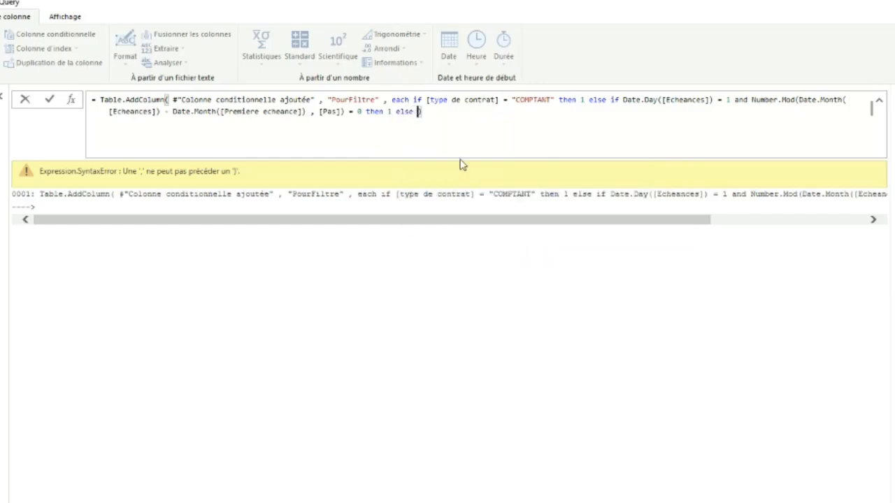
click(49, 101)
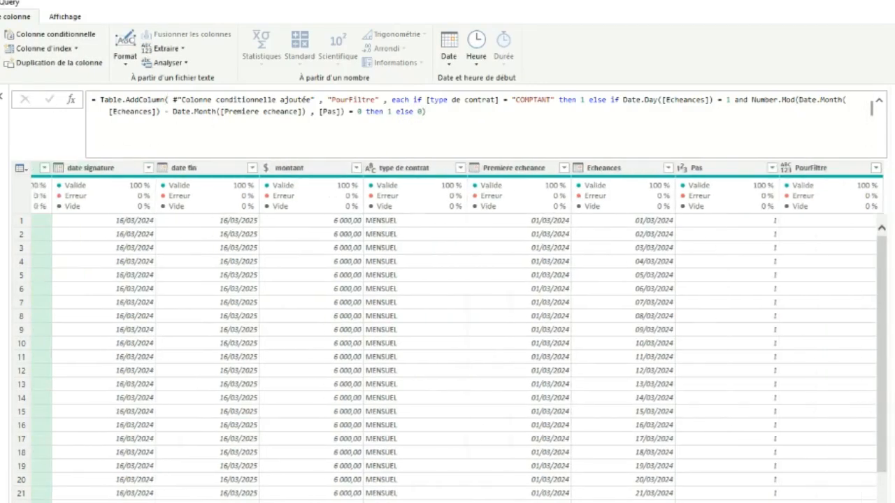
Check the PourFiltre values against the Echeances dates through the MENSUEL rows down to the first TRIMESTRIEL row
click(815, 220)
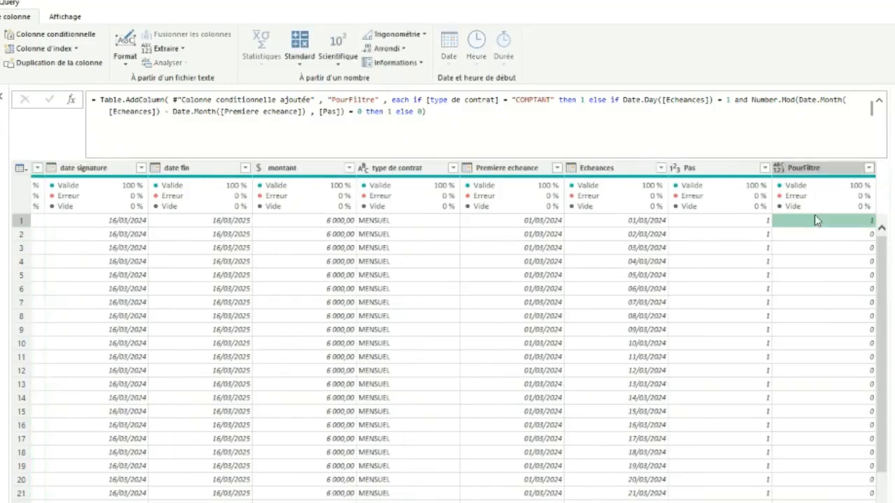
click(622, 221)
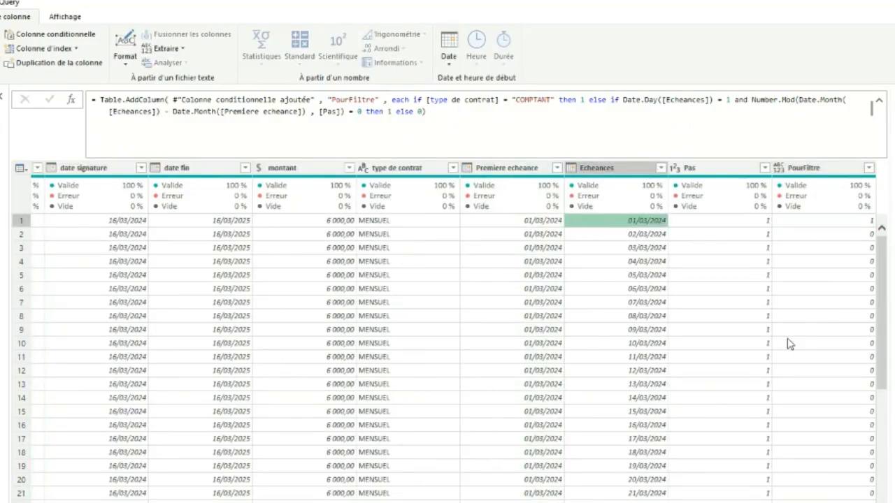
scroll(788, 344, down, 8)
click(860, 331)
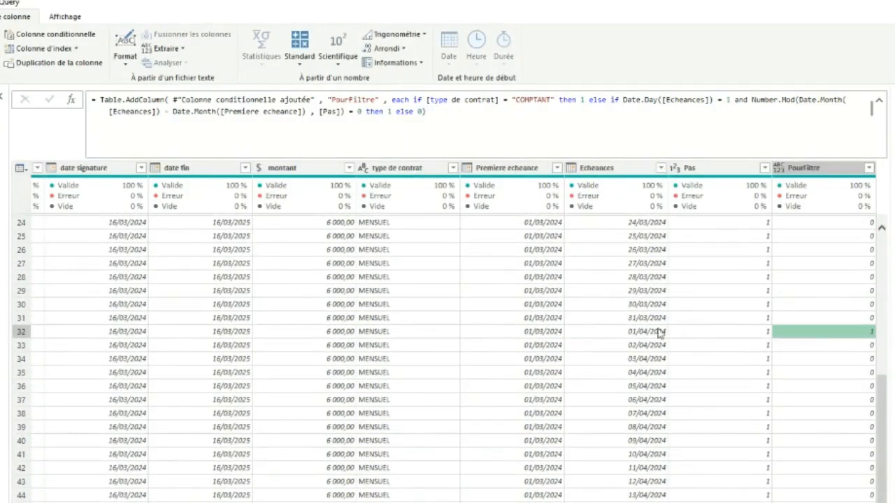
click(556, 333)
click(639, 334)
scroll(762, 367, down, 1)
scroll(825, 399, down, 20)
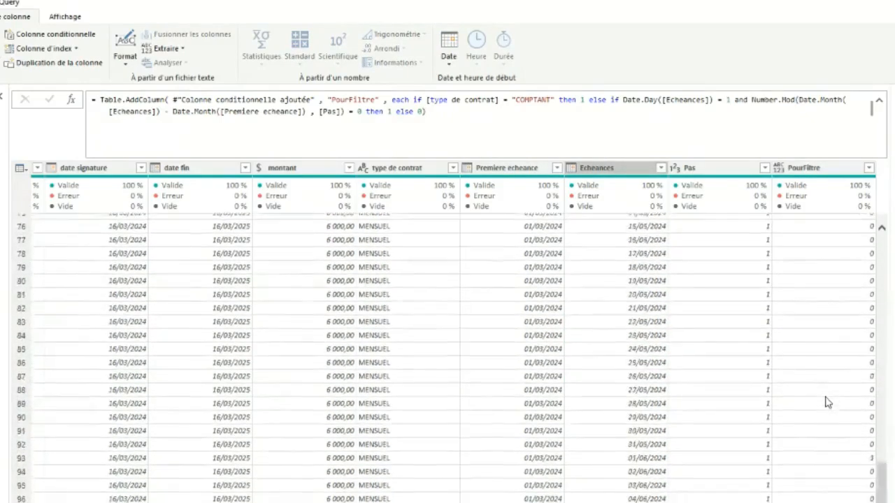
click(837, 357)
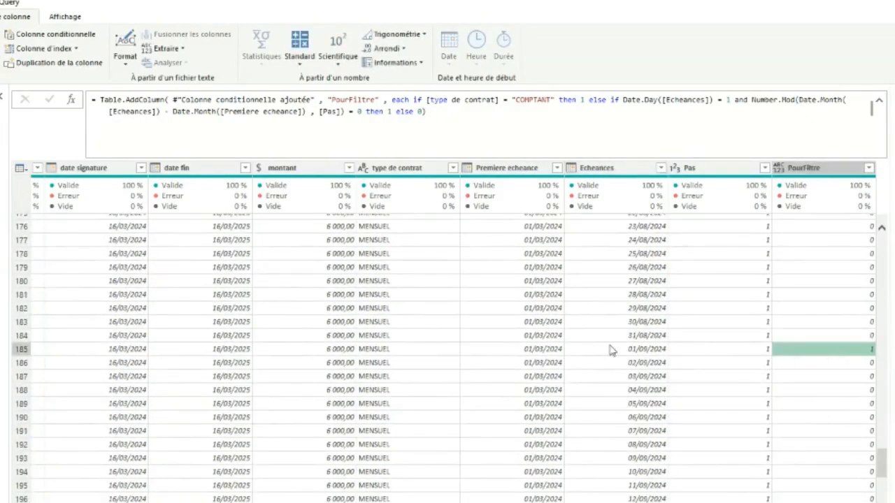
scroll(819, 377, down, 17)
scroll(820, 394, down, 20)
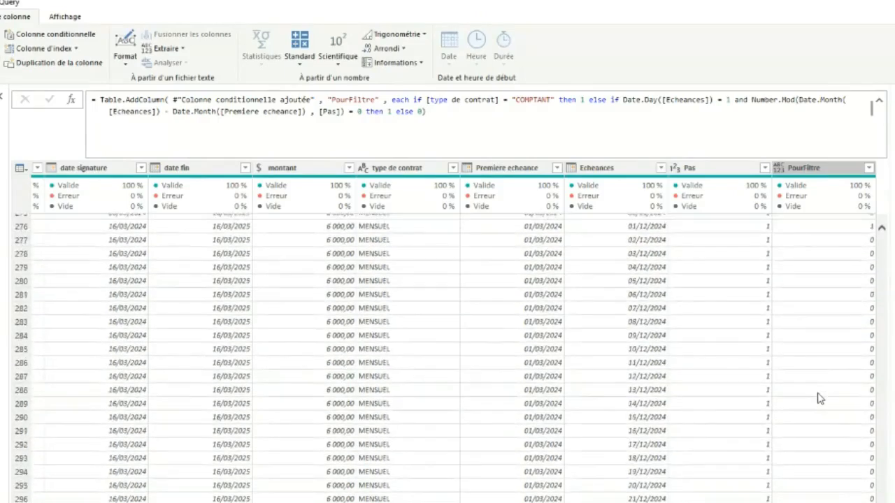
click(820, 313)
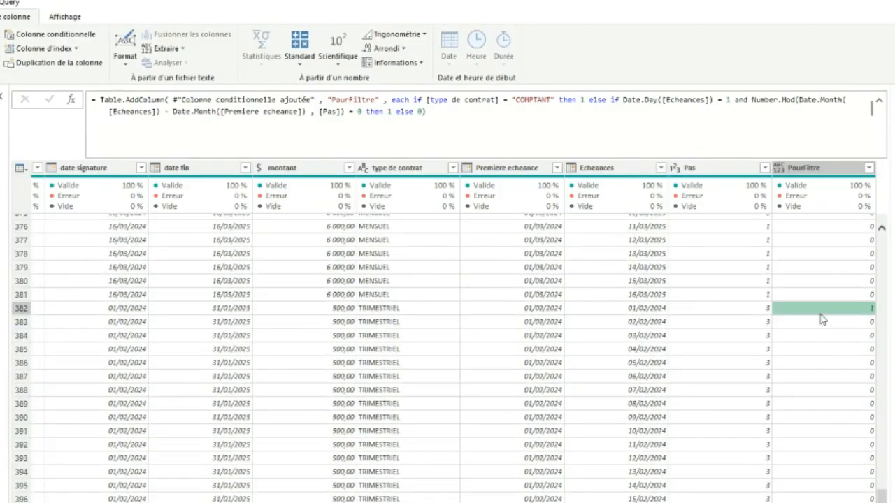
Check the PourFiltre value for 01/03/2024 in the TRIMESTRIEL rows and return to the table's first row
scroll(781, 351, down, 7)
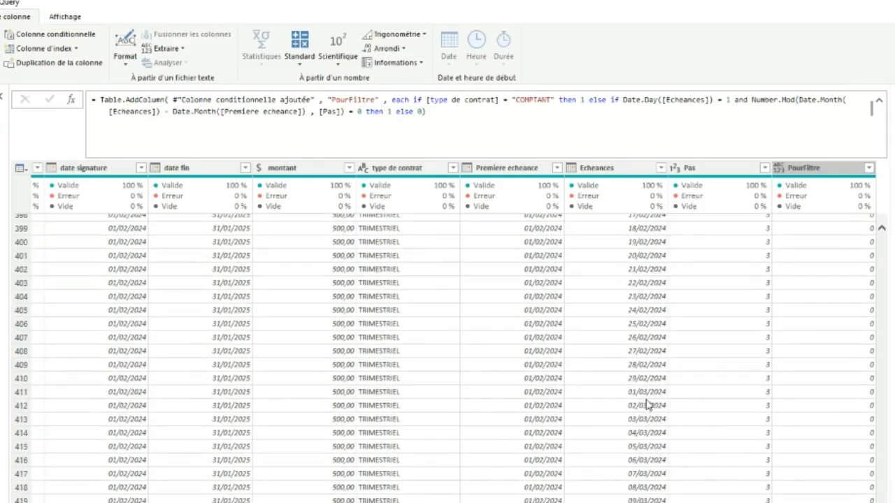
click(649, 392)
click(790, 393)
scroll(762, 430, up, 20)
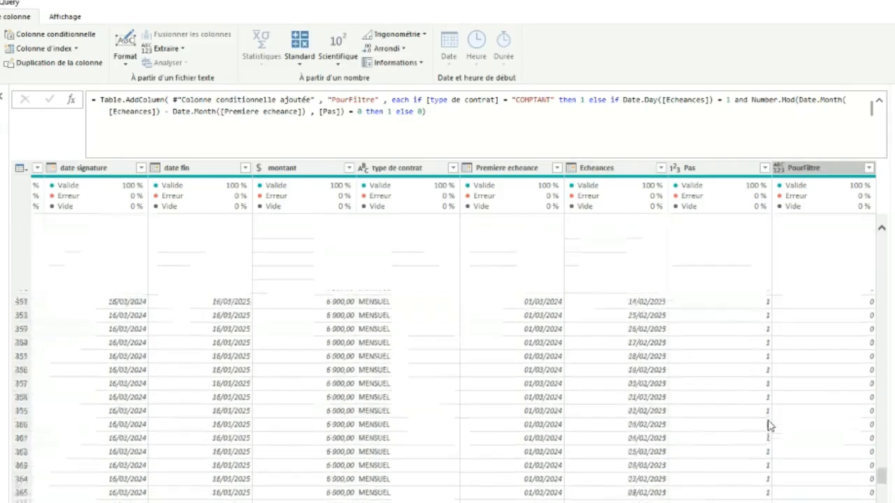
scroll(755, 437, up, 10)
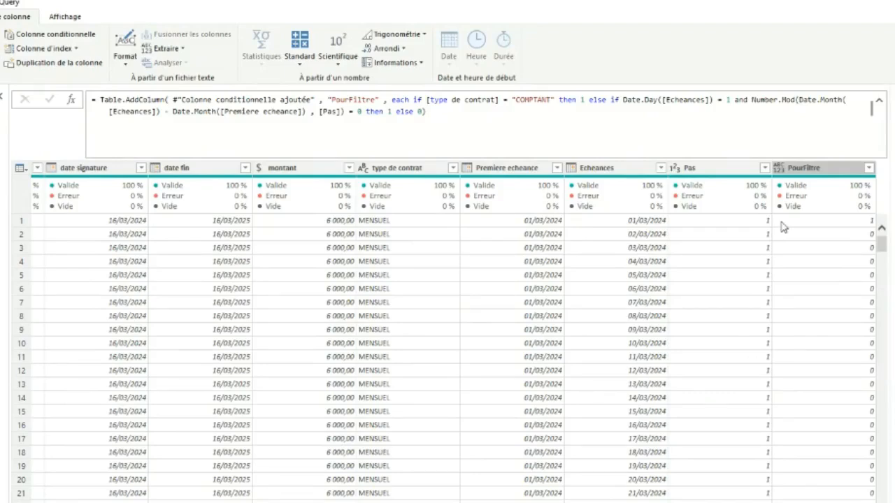
Add Int64.Type as the column type argument of the PourFiltre Table.AddColumn formula and validate it
click(421, 114)
text(, ty)
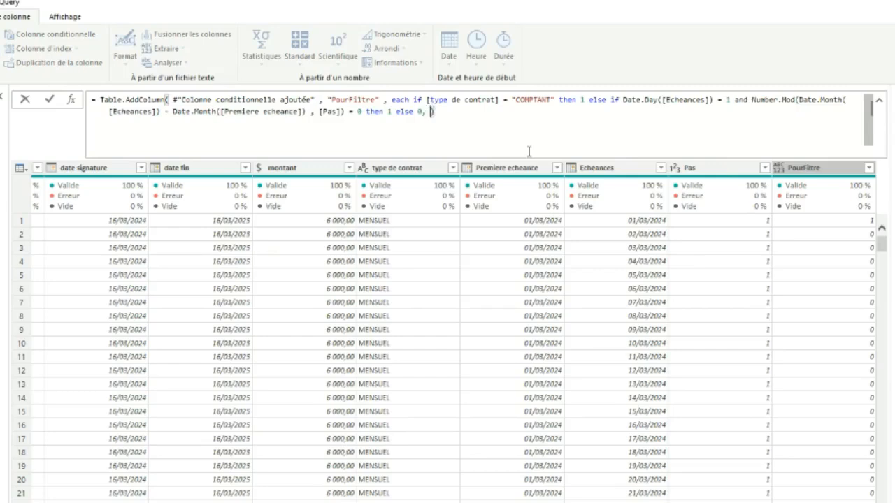
key(BackSpace)
key(BackSpace)
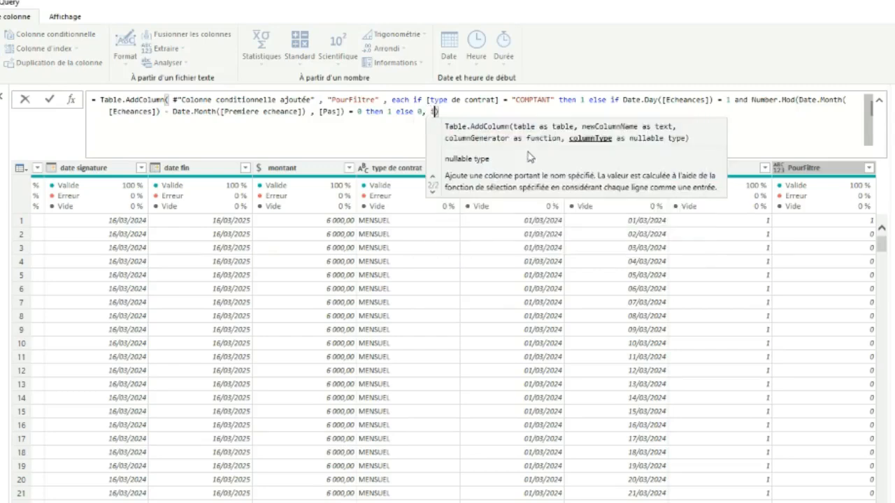
text(int)
key(Tab)
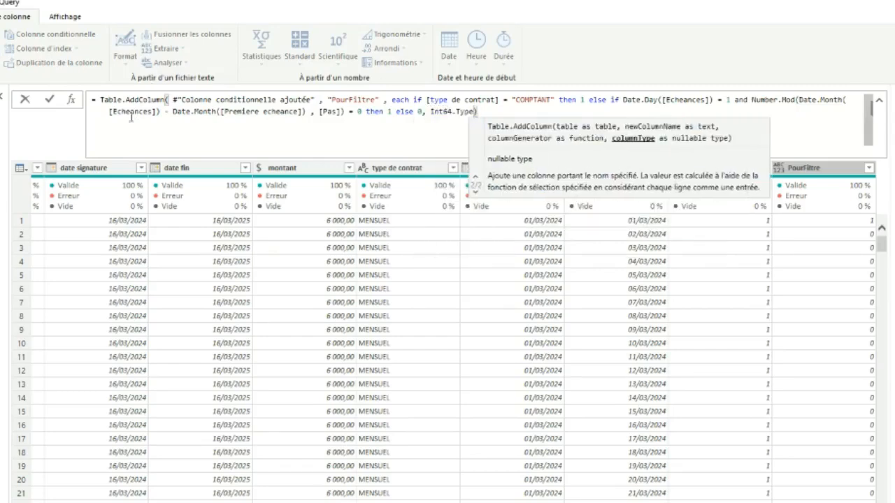
click(50, 99)
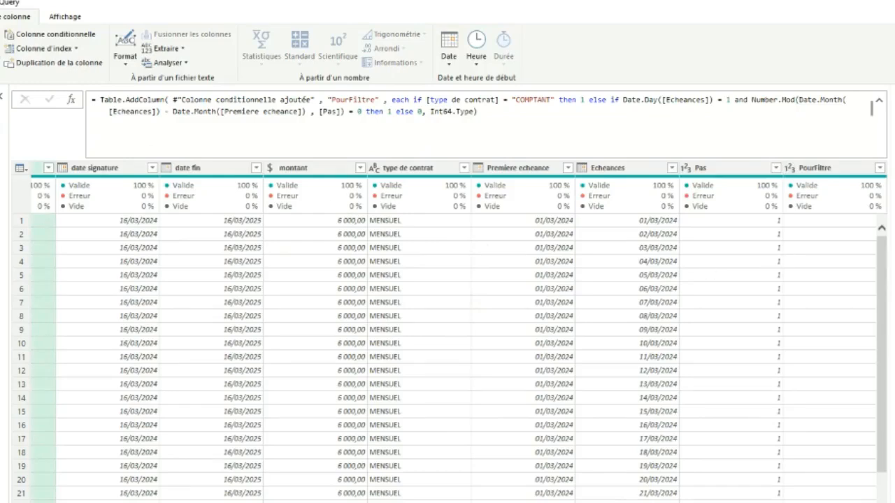
Filter the PourFiltre column to keep only the rows equal to 1
click(871, 169)
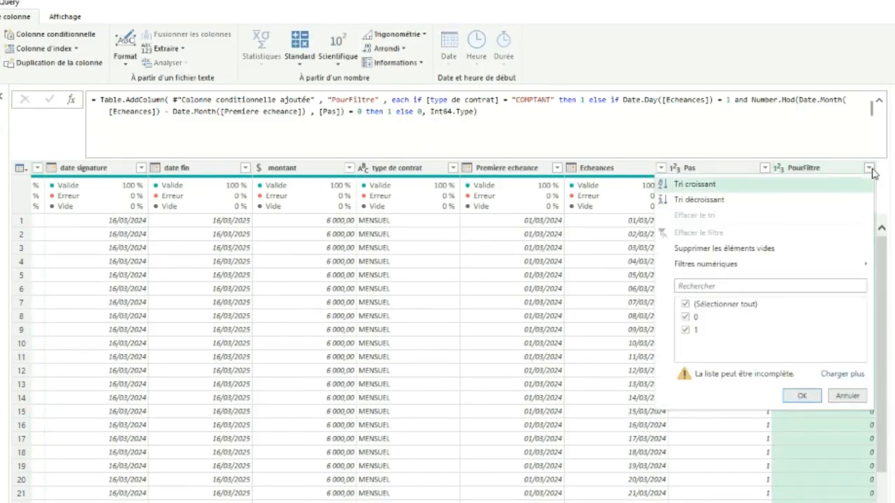
click(686, 317)
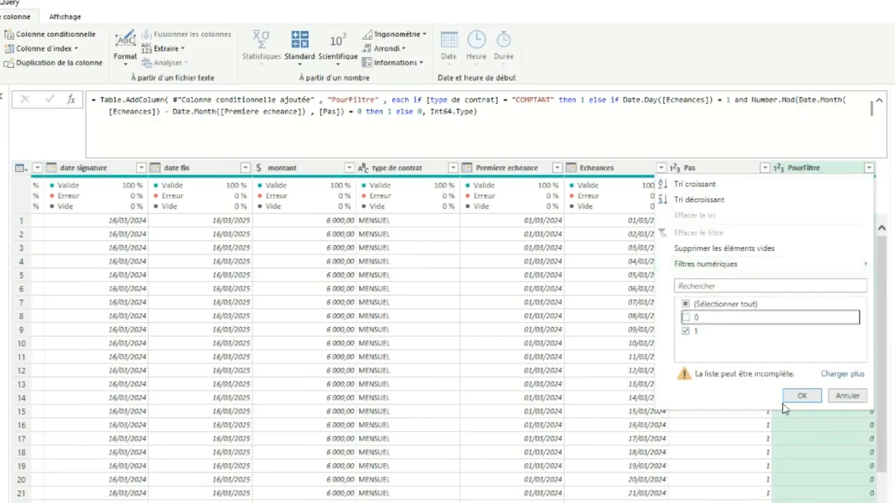
click(801, 396)
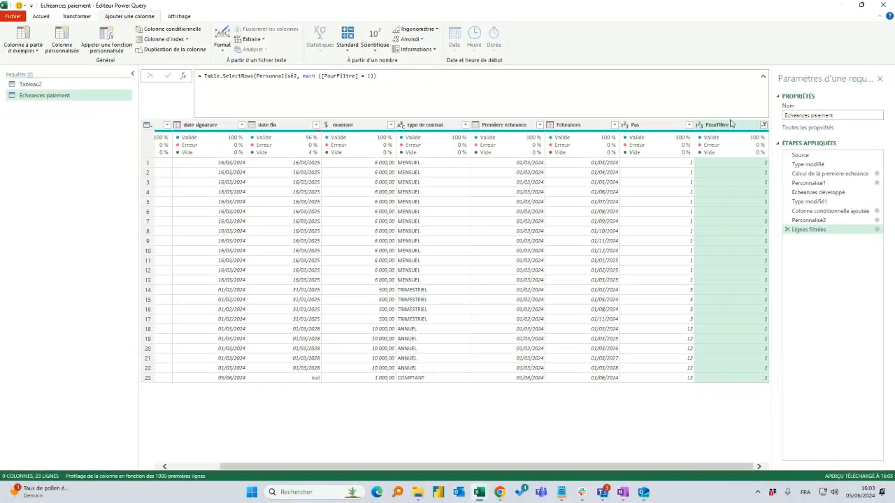
Review the filtered rows column by column, from nom client through date signature, date fin and montant to type de contrat
drag(611, 467, 517, 467)
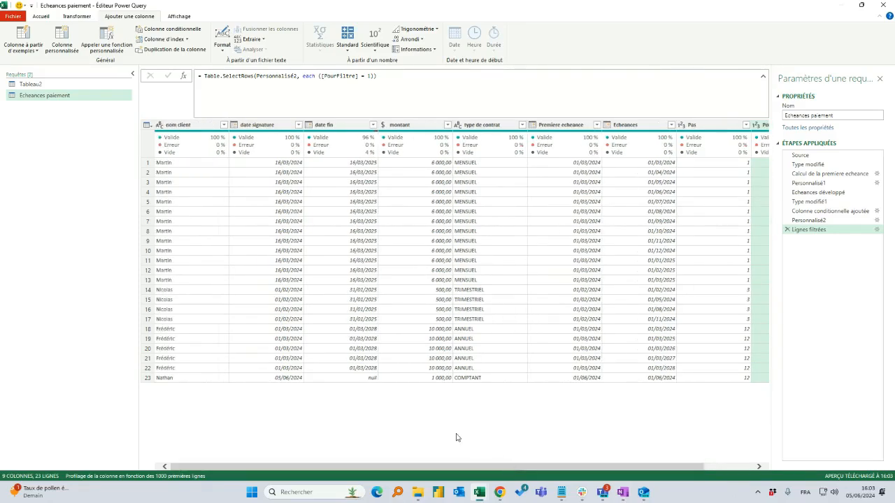
click(182, 127)
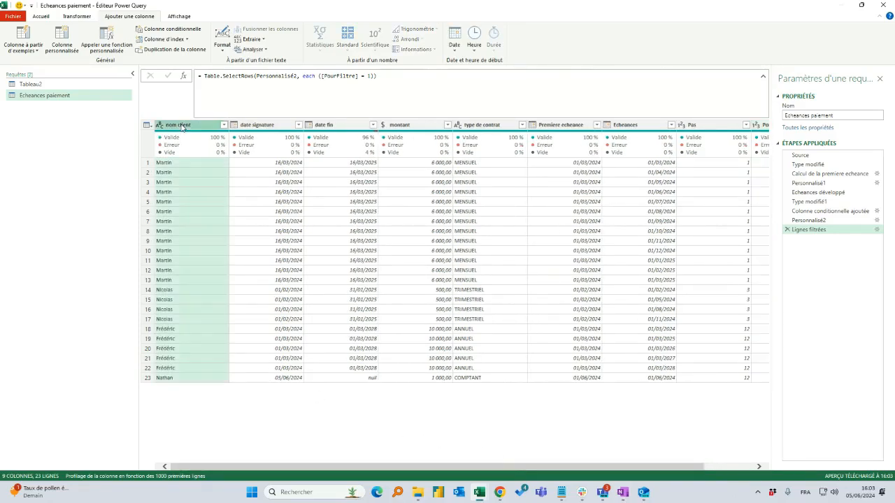
click(274, 125)
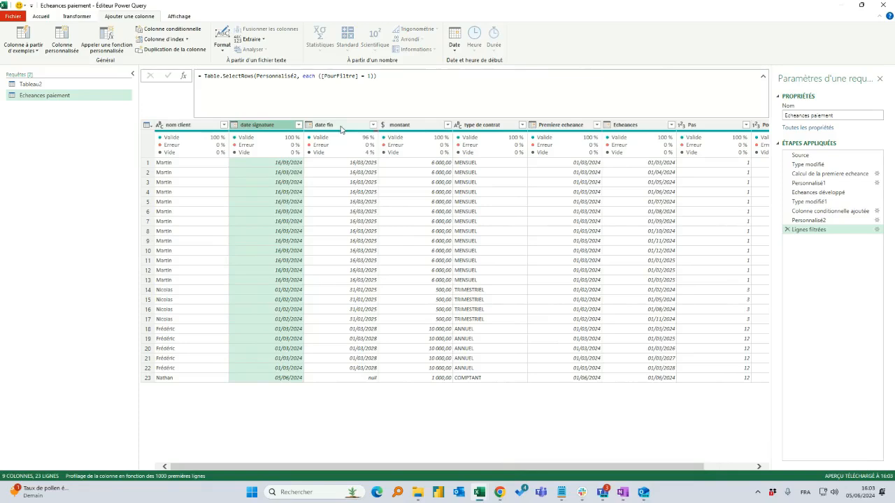
click(342, 128)
click(410, 125)
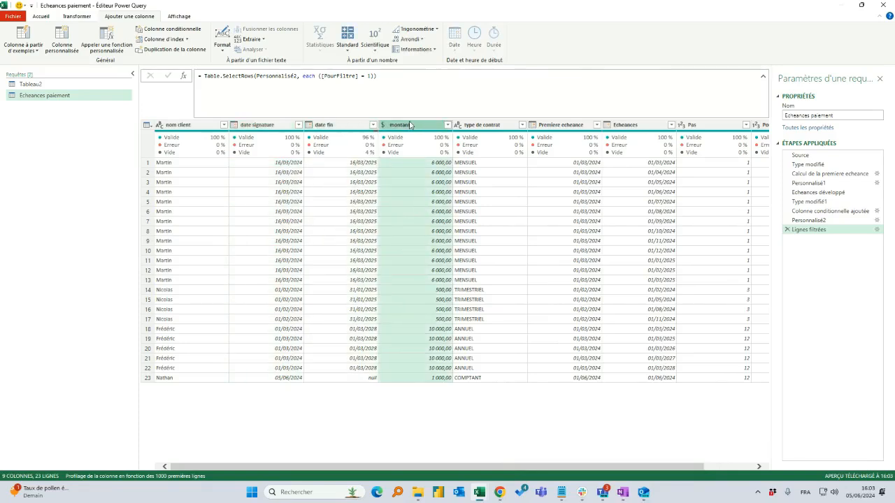
click(488, 129)
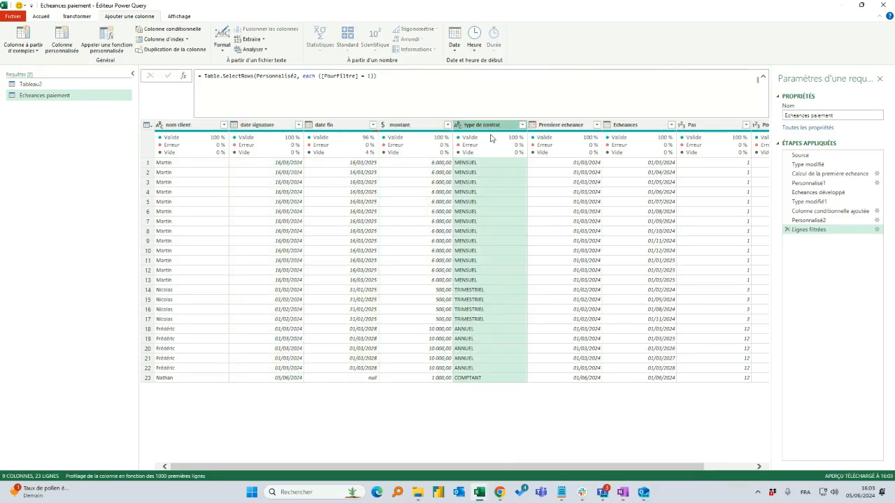
Remove the Premiere echeance, Pas and PourFiltre columns from the query
click(574, 132)
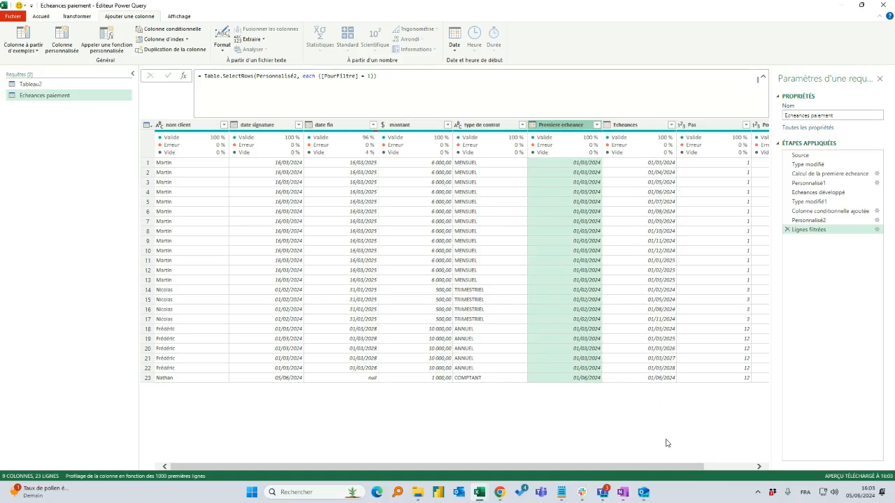
drag(681, 468, 799, 458)
ctrl+click(657, 127)
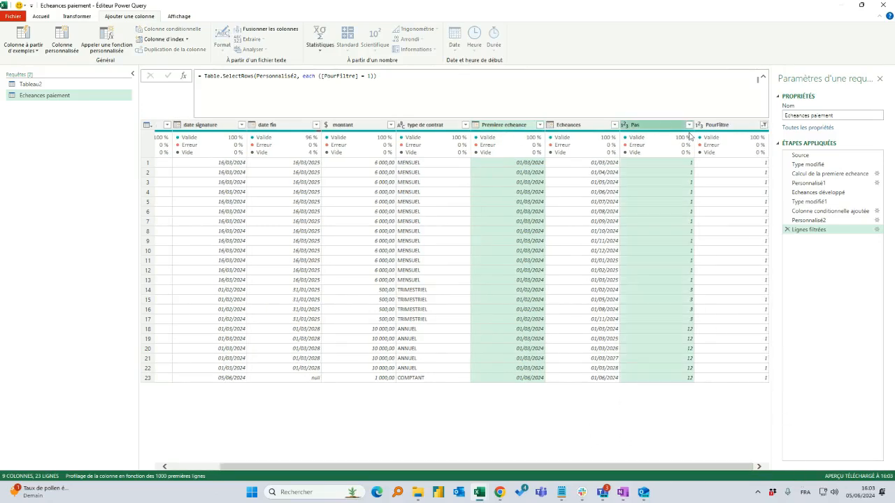
ctrl+click(731, 129)
right_click(509, 128)
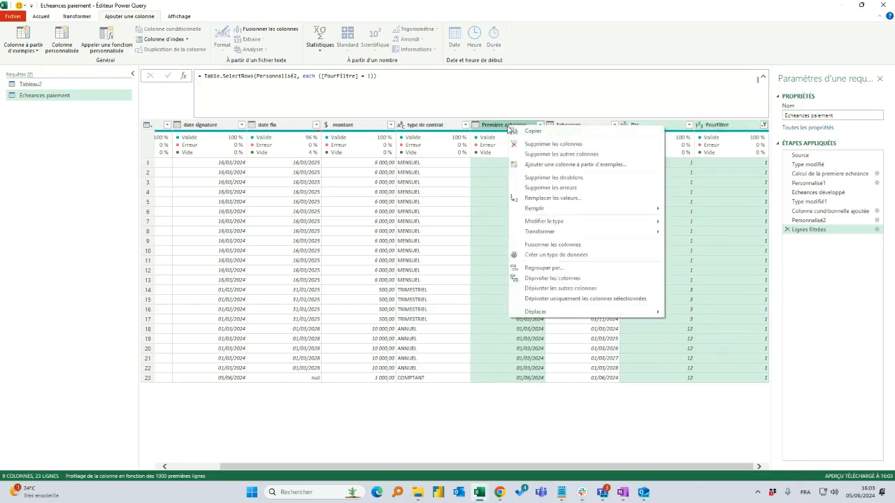
click(551, 142)
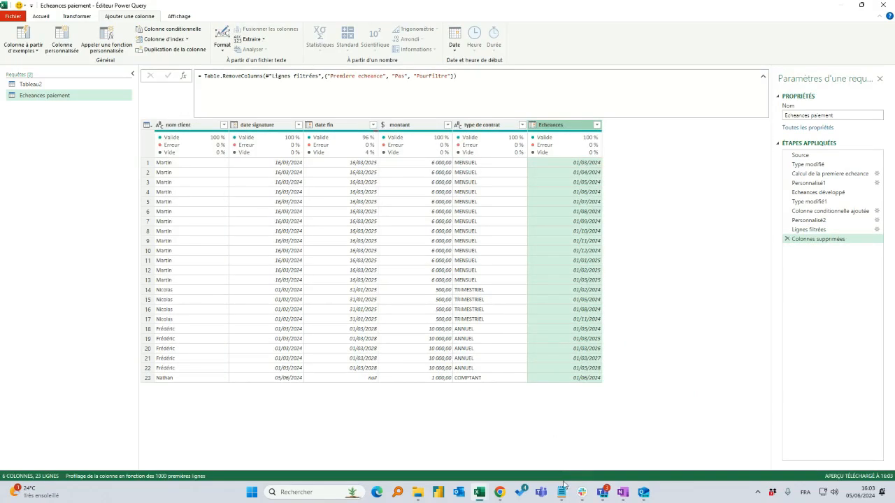
Close the query editor, load the results into the workbook, and autofit the date fin column's width
click(41, 17)
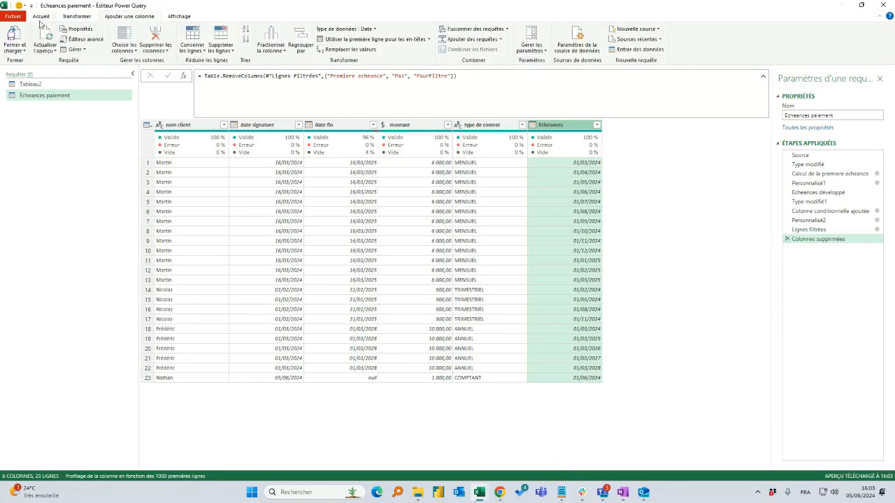
click(24, 35)
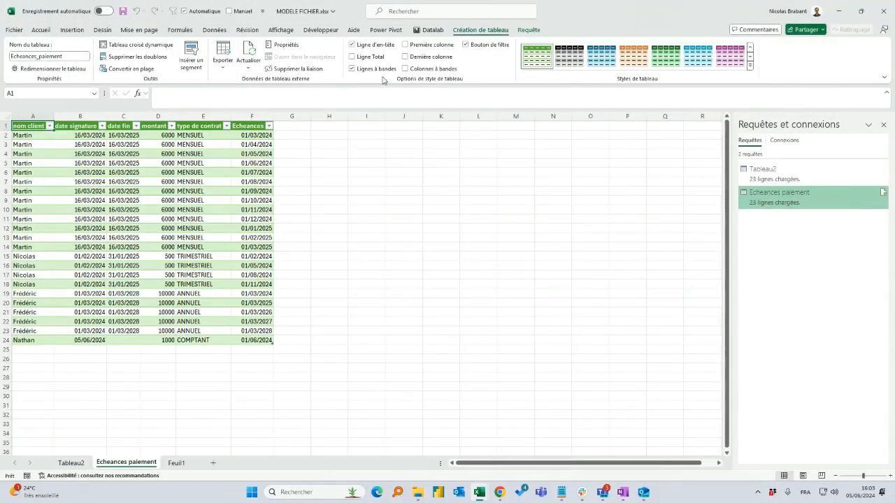
scroll(200, 263, up, 3)
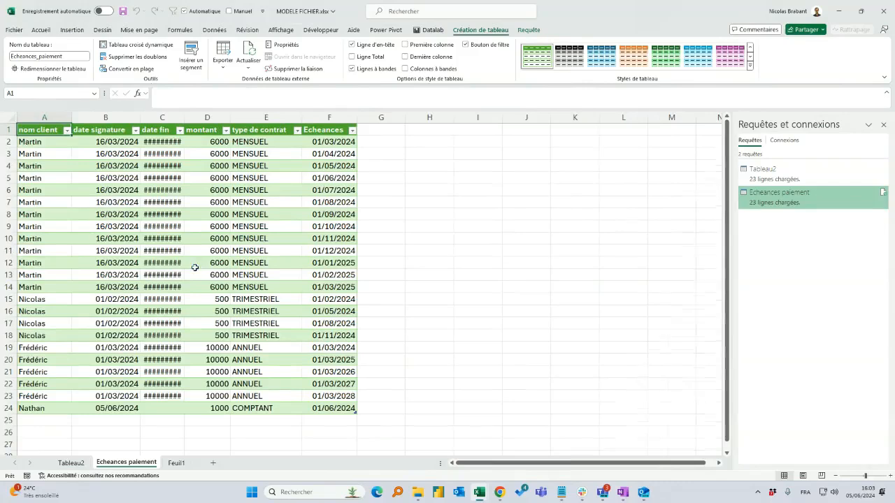
scroll(188, 162, down, 1)
double_click(185, 117)
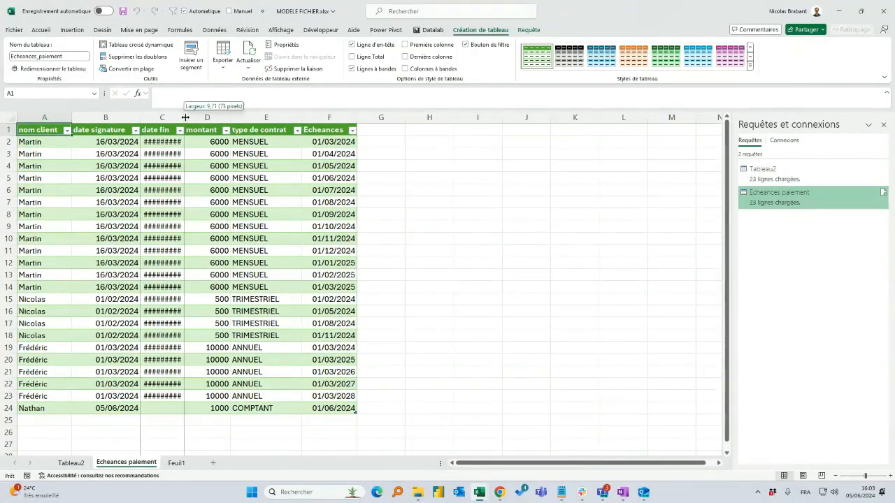
Check the Echeances dates of the MENSUEL and TRIMESTRIEL contracts in the loaded table
drag(42, 143, 350, 286)
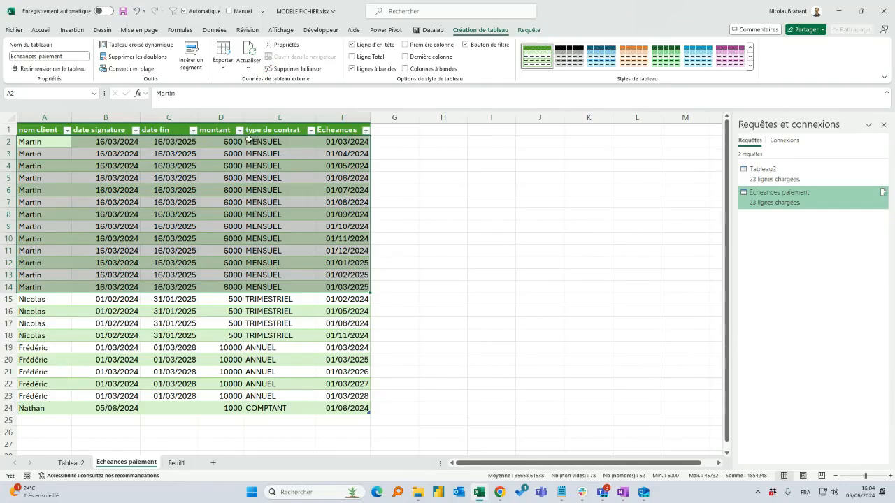
drag(333, 137, 363, 281)
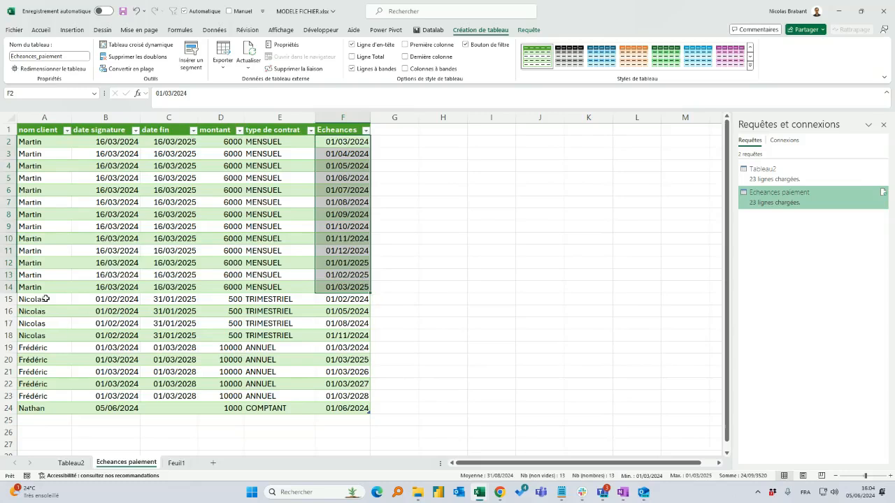
drag(299, 299, 311, 339)
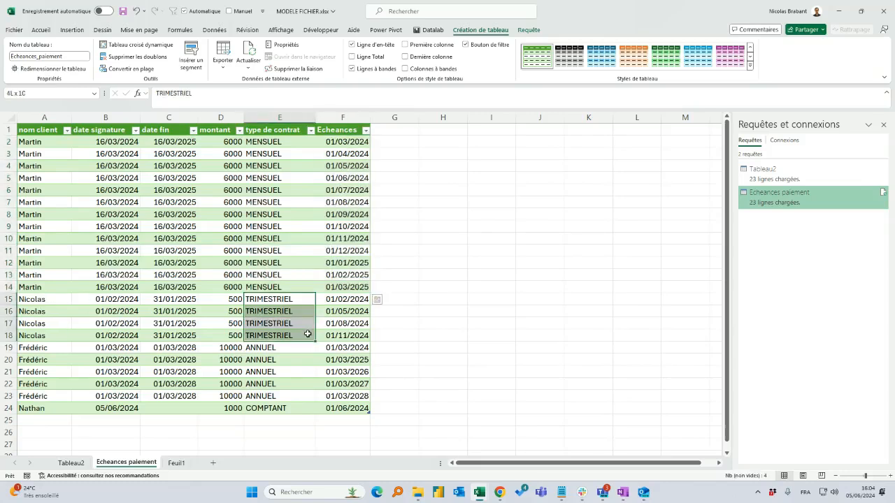
drag(102, 300, 365, 341)
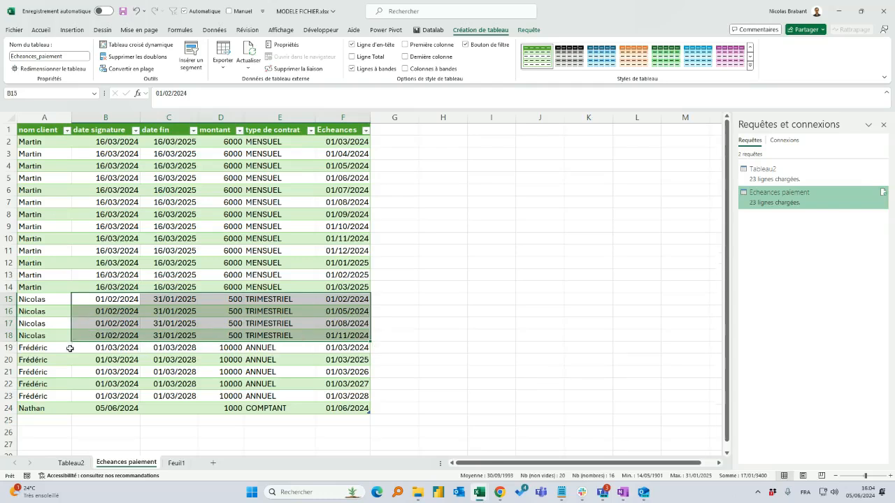
Check the Echeances dates of the ANNUEL and COMPTANT contracts against their signature dates
click(341, 349)
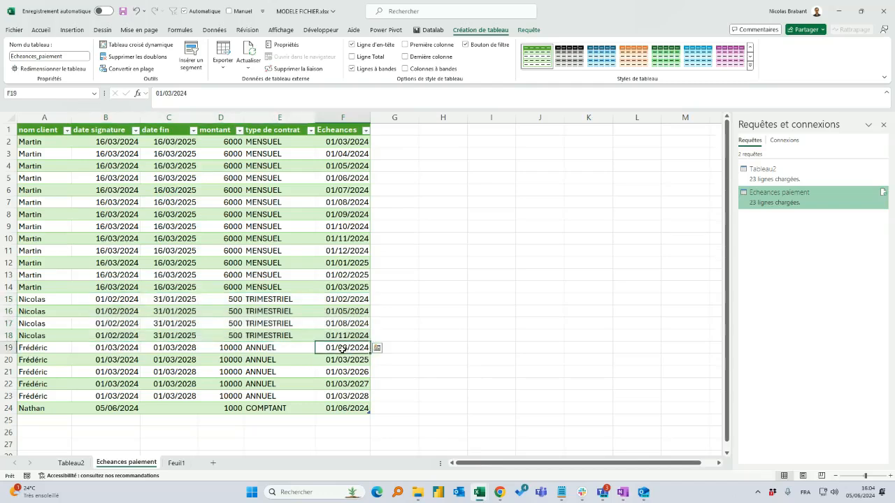
drag(342, 348, 342, 409)
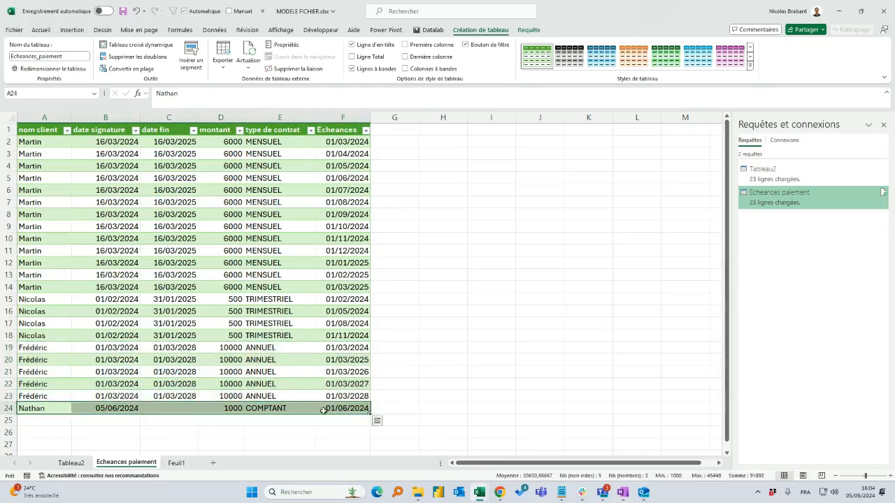
click(337, 397)
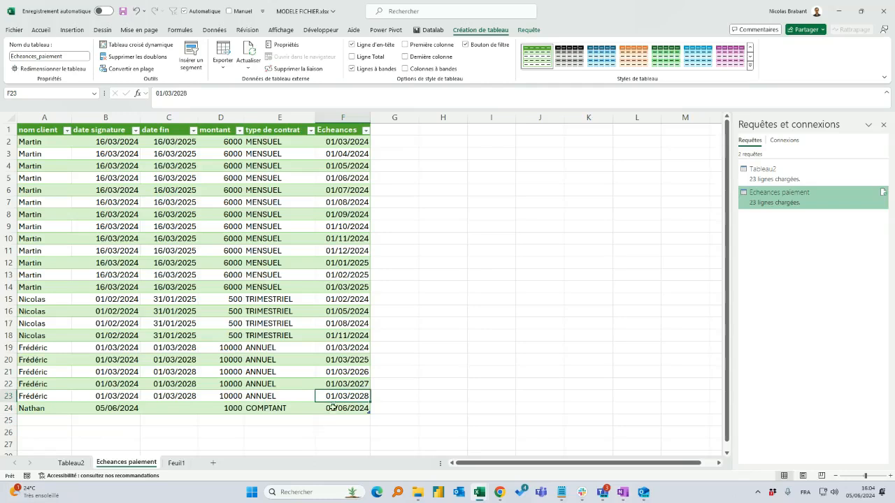
click(340, 408)
click(136, 398)
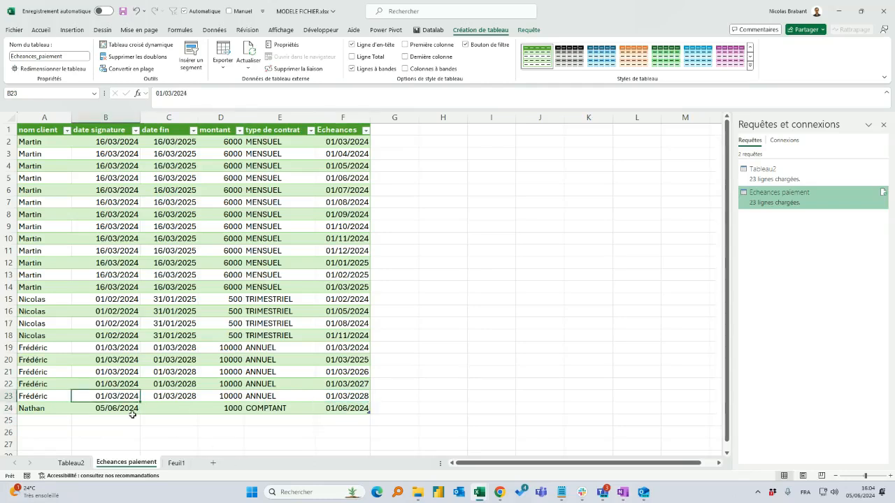
click(132, 409)
click(336, 258)
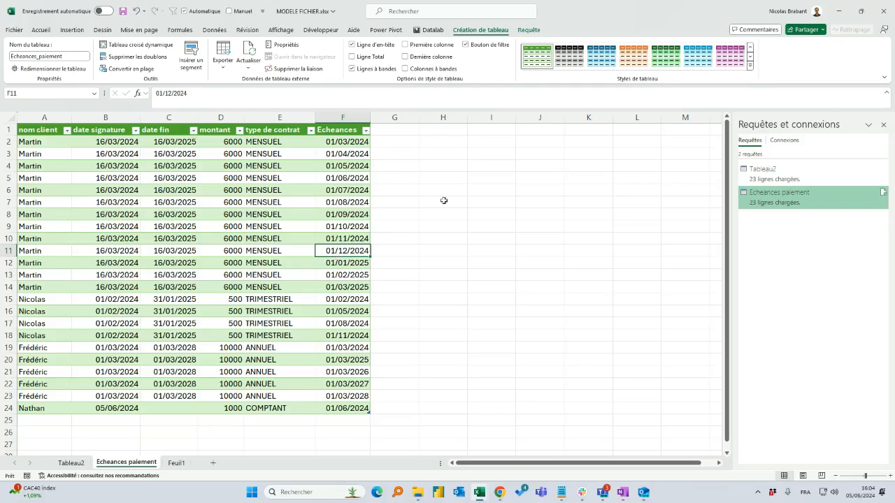
click(588, 238)
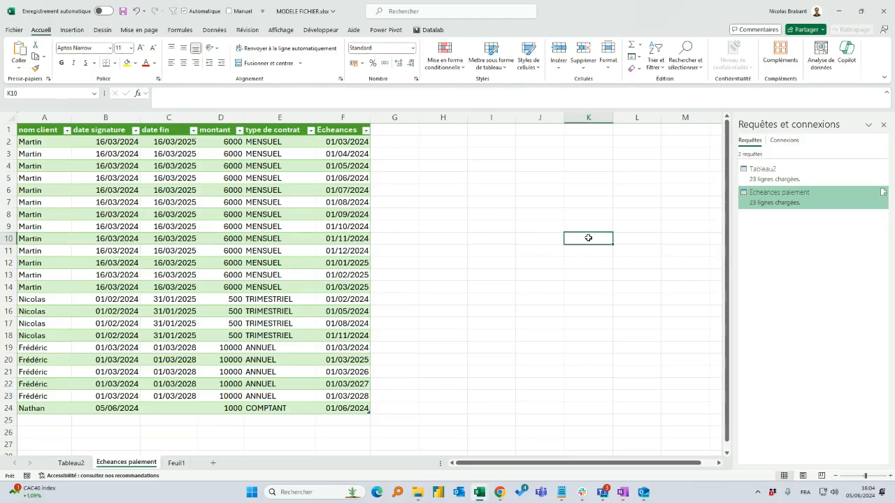
In the Feuil1 source table, replace the first client's contract type in E2 with a copy of TRIMESTRIEL from E3
click(175, 463)
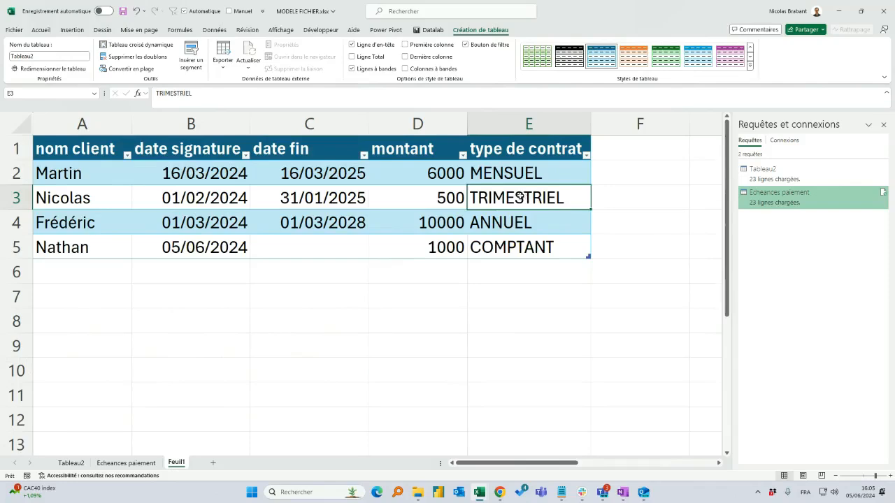
key(ctrl+c)
click(500, 175)
key(ctrl+v)
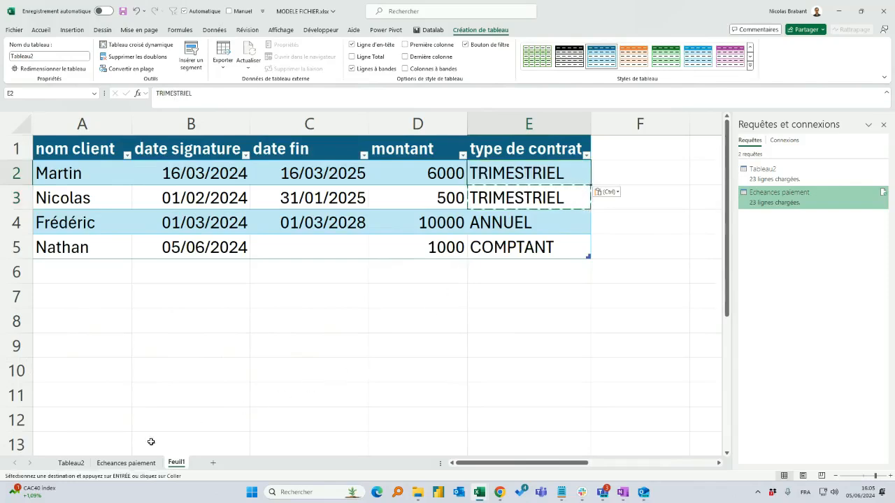
Refresh all the queries and check the first client's due dates on the Echeances paiement sheet
click(126, 463)
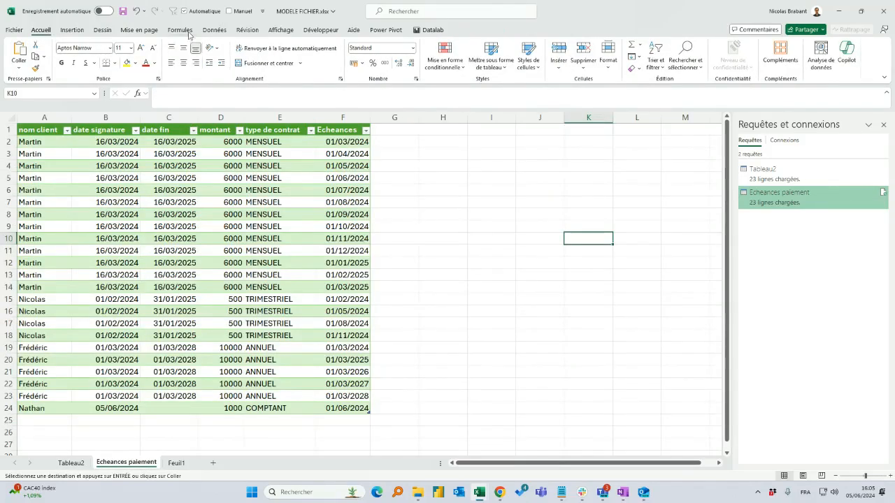
click(214, 29)
click(232, 50)
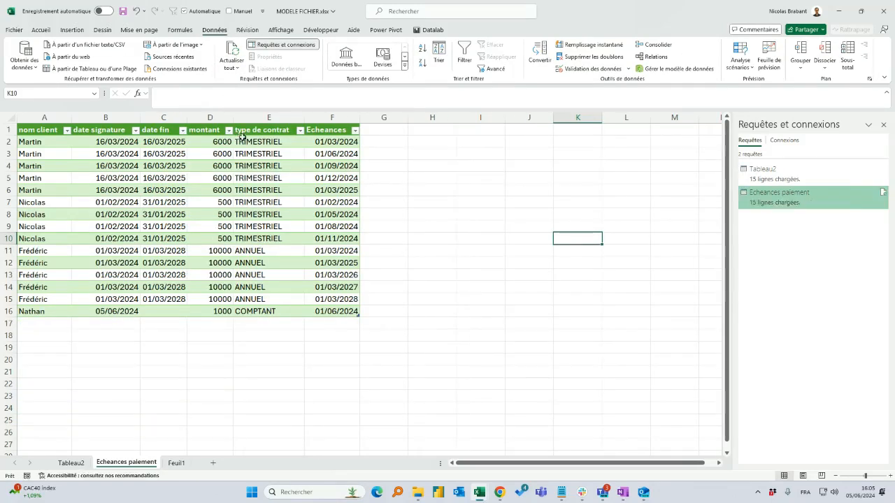
drag(244, 142, 330, 134)
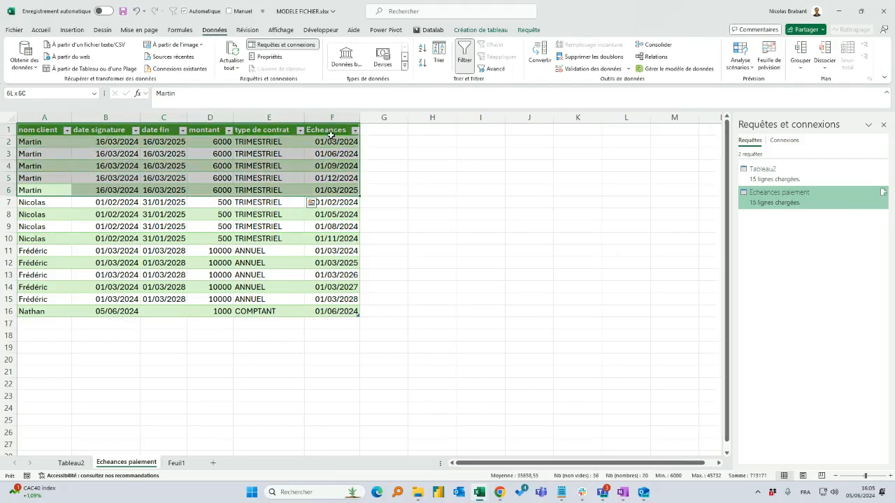
click(523, 218)
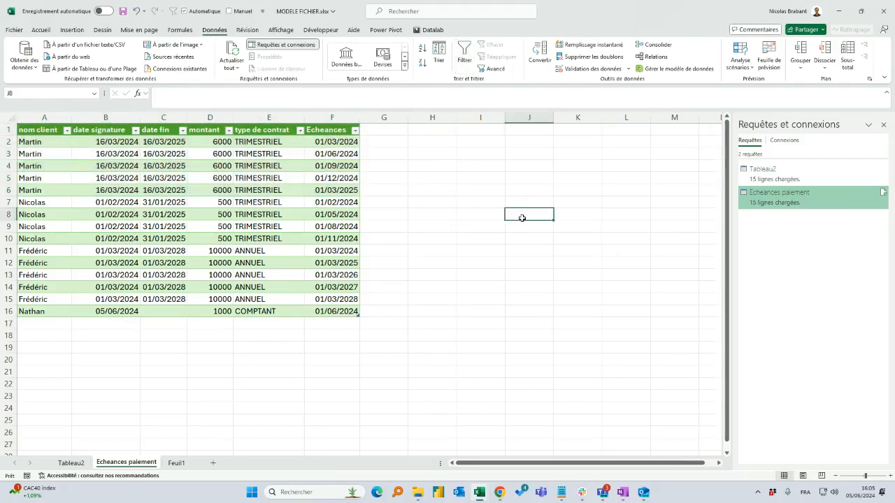
click(255, 265)
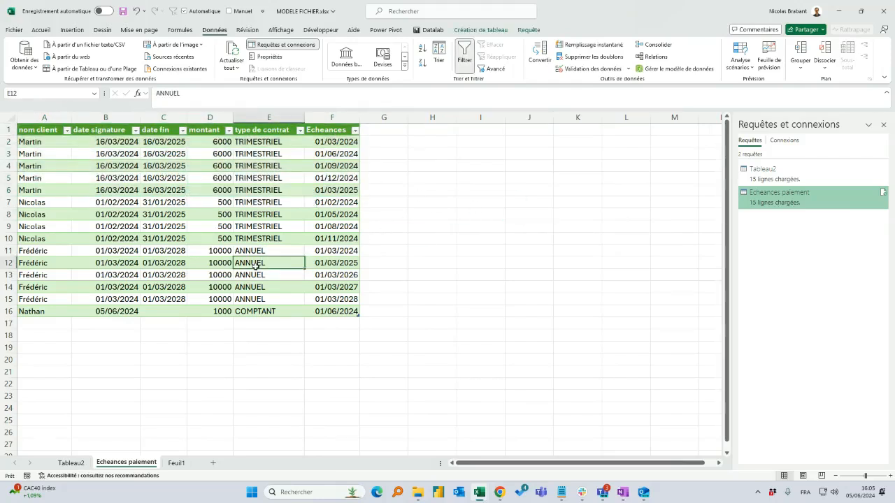